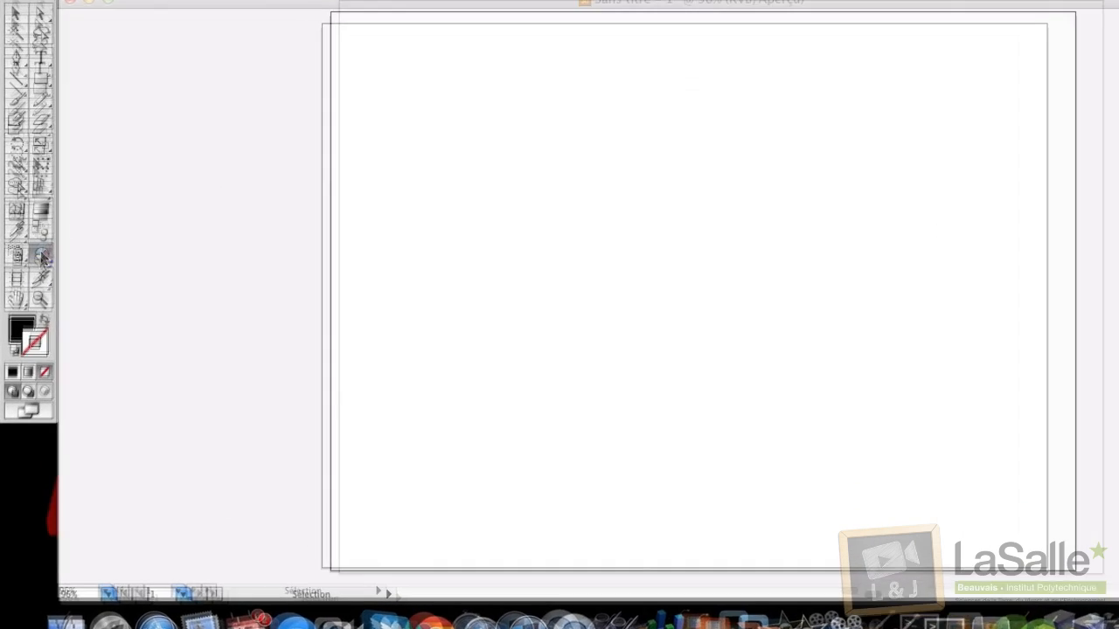
Step: Create a pie graph in the left half of the artboard and move its data window clear of the chart
{"action": "left_click", "coordinate": [33, 295]}
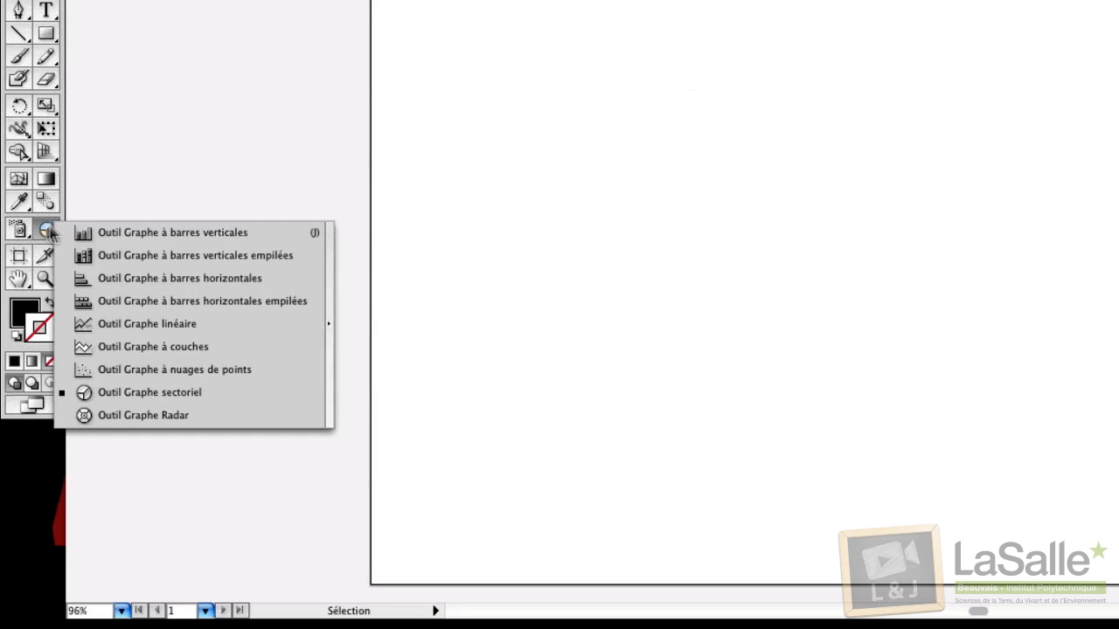
{"action": "left_click", "coordinate": [148, 237]}
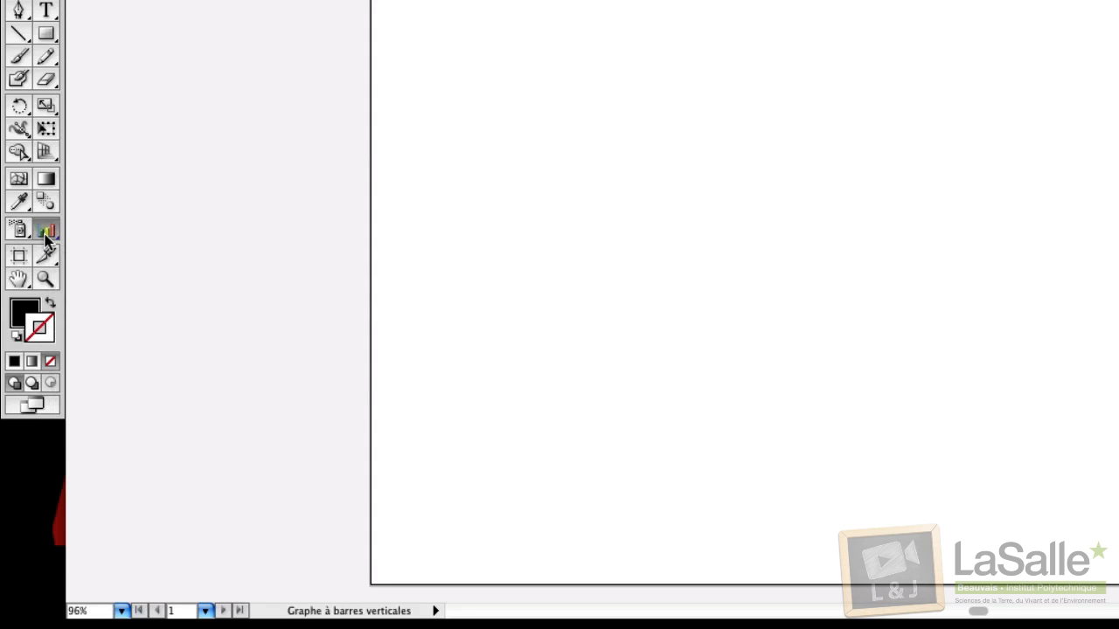
{"action": "left_click", "coordinate": [47, 233]}
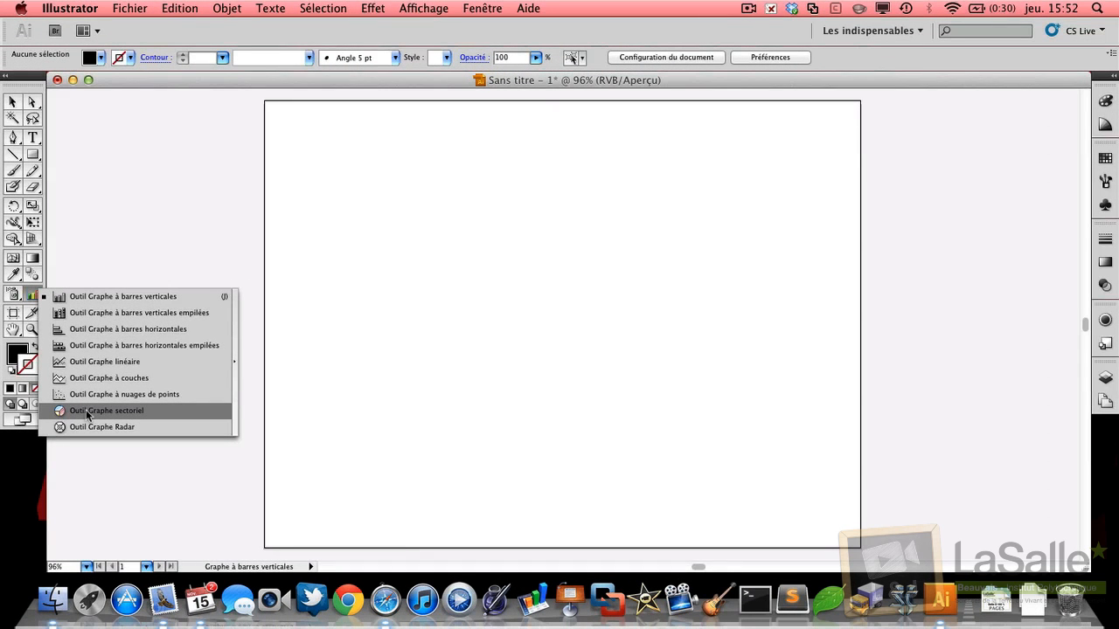
{"action": "left_click", "coordinate": [87, 412]}
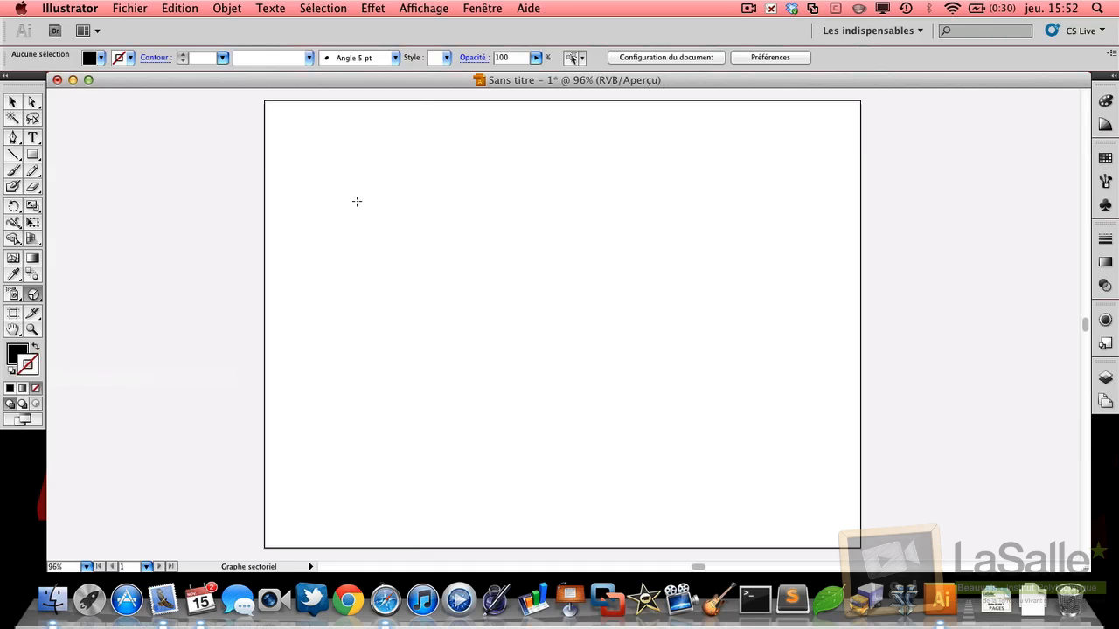
{"action": "left_click_drag", "start_coordinate": [380, 186], "coordinate": [515, 406]}
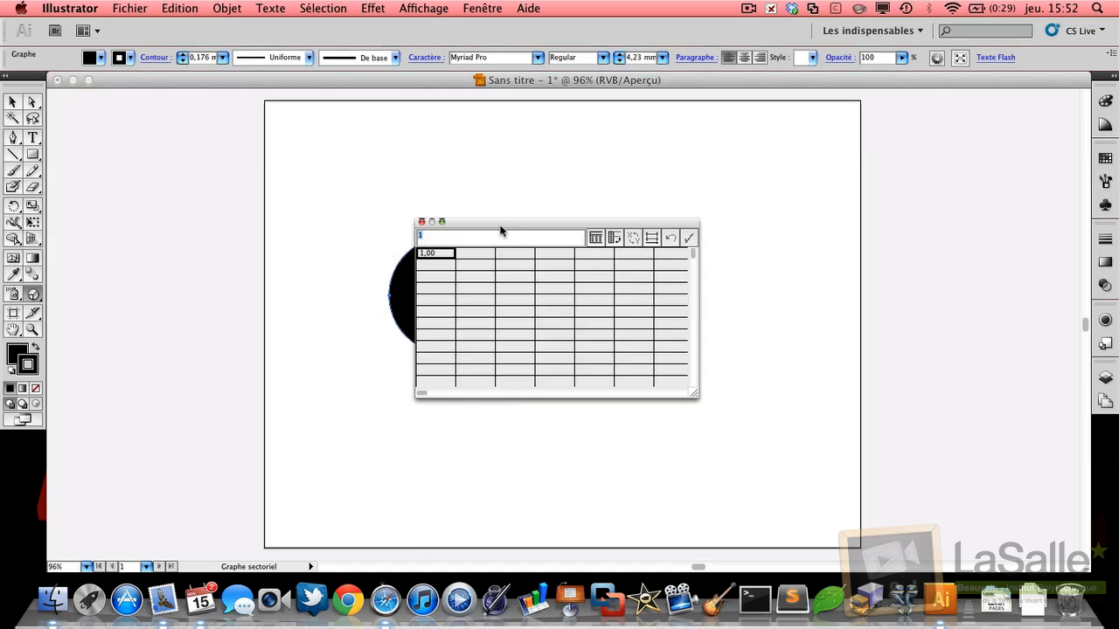
{"action": "left_click_drag", "start_coordinate": [500, 222], "coordinate": [628, 199]}
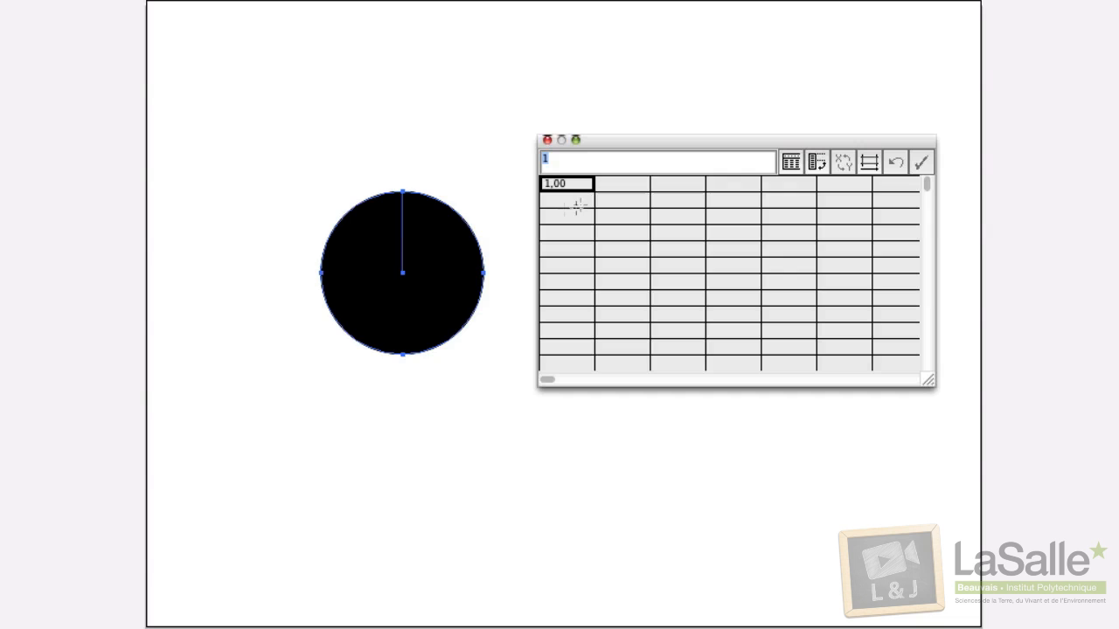
Step: Add a second value of 1 to the first row of the graph data and apply it
{"action": "left_click", "coordinate": [621, 192]}
{"action": "type", "text": "1"}
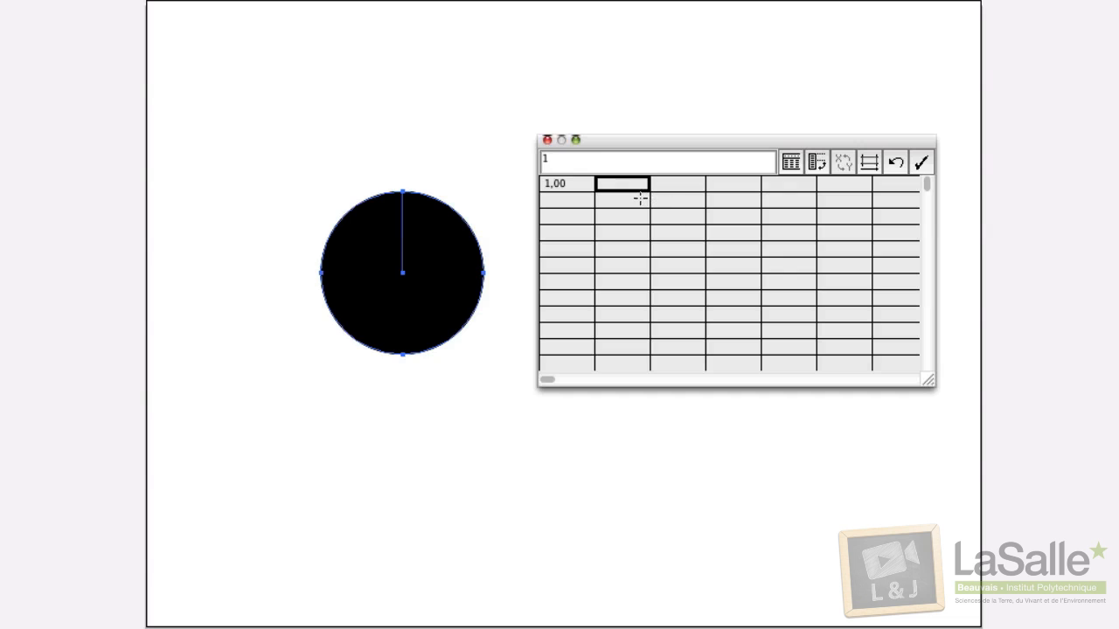
{"action": "left_click", "coordinate": [664, 185]}
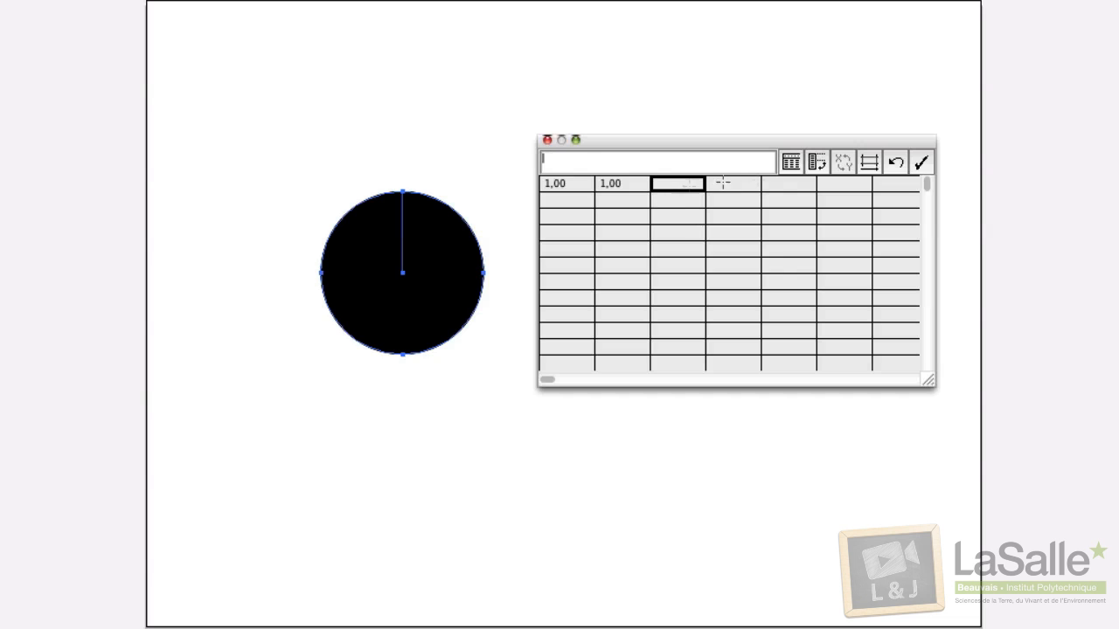
{"action": "left_click", "coordinate": [922, 163]}
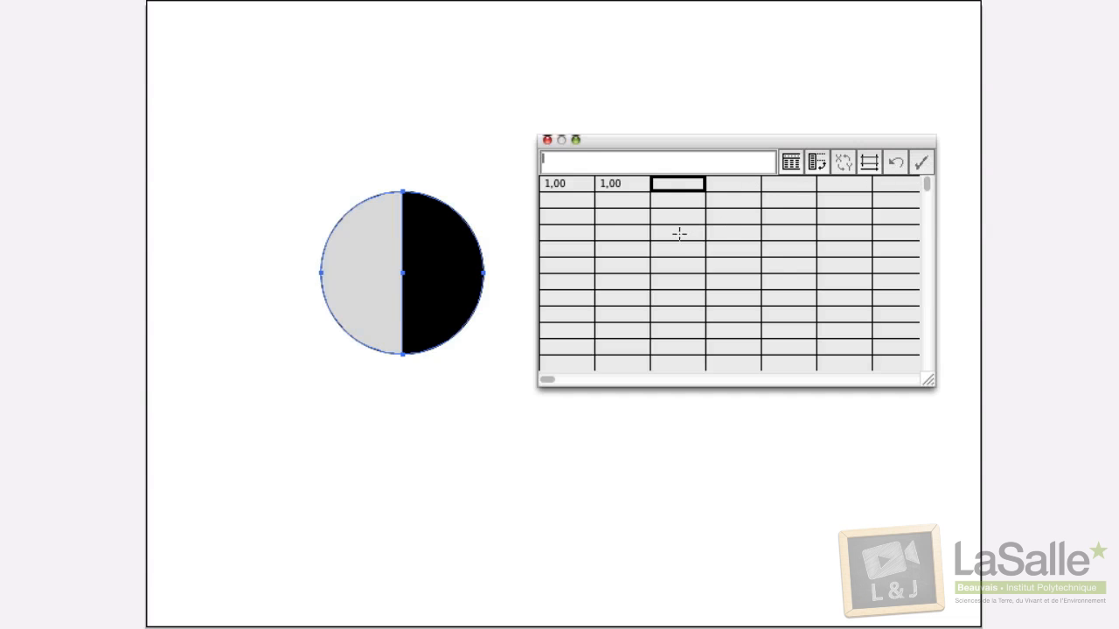
Step: Set the second graph value to 2, add a third value of 97, and apply each change to the chart
{"action": "left_click", "coordinate": [618, 184]}
{"action": "type", "text": "2"}
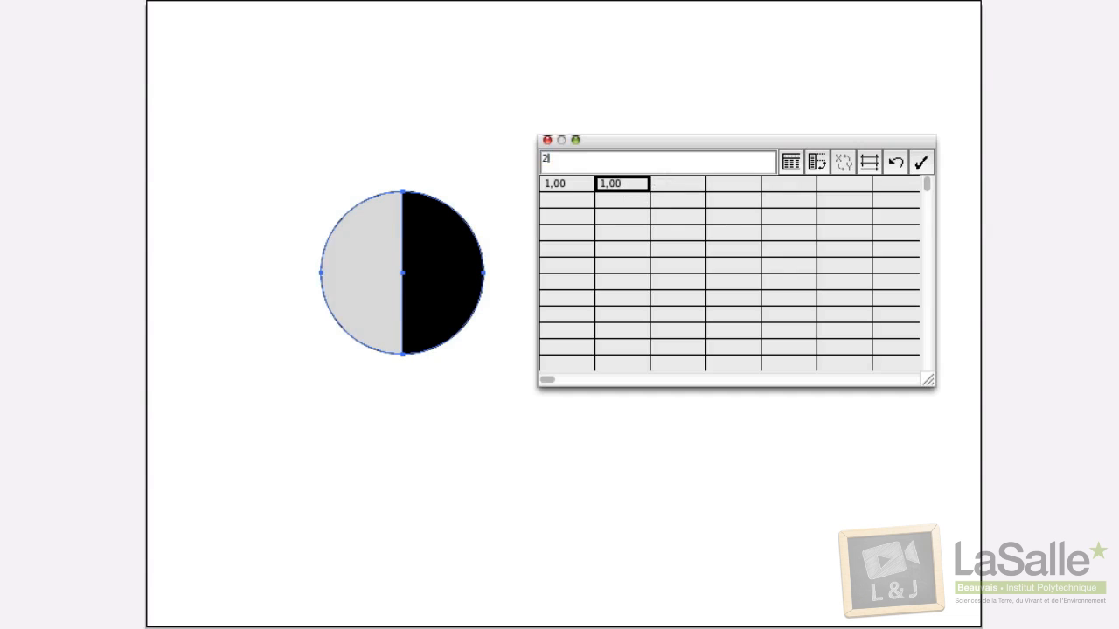
{"action": "left_click", "coordinate": [665, 183]}
{"action": "left_click", "coordinate": [922, 163]}
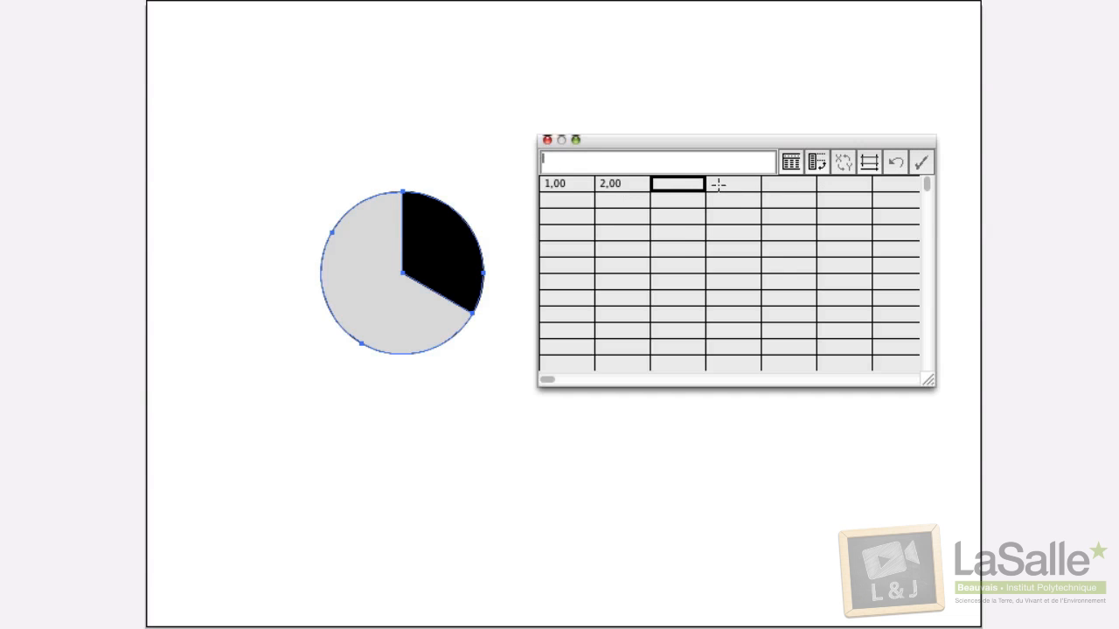
{"action": "type", "text": "97"}
{"action": "left_click", "coordinate": [922, 164]}
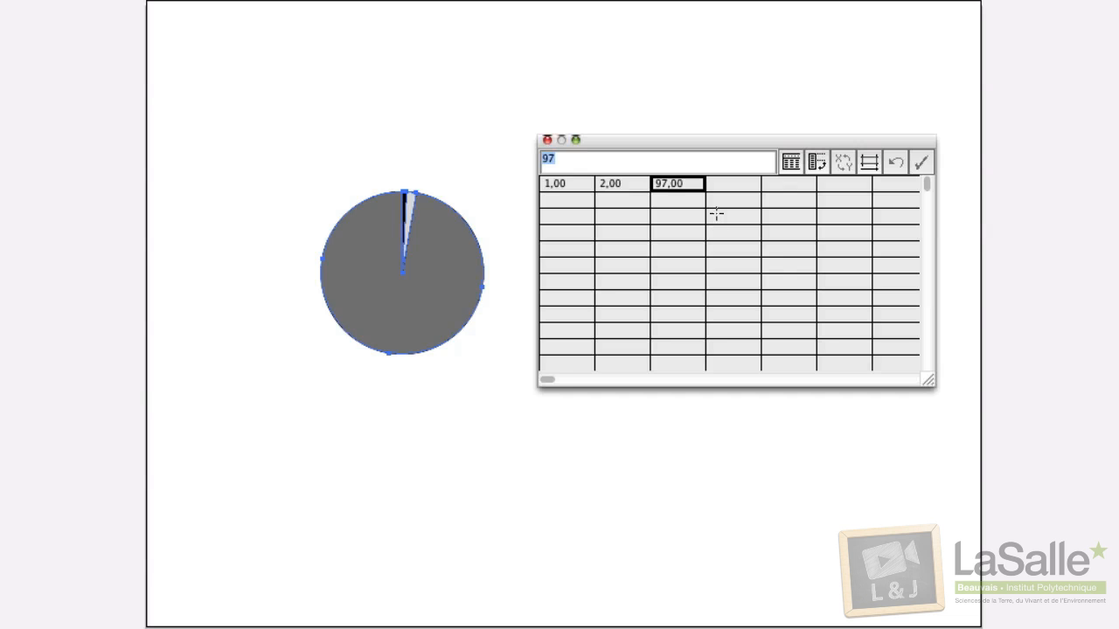
Step: Replace the three graph values with 34, 28 and 38, apply them, and close the data window
{"action": "key", "text": "Left"}
{"action": "key", "text": "Left"}
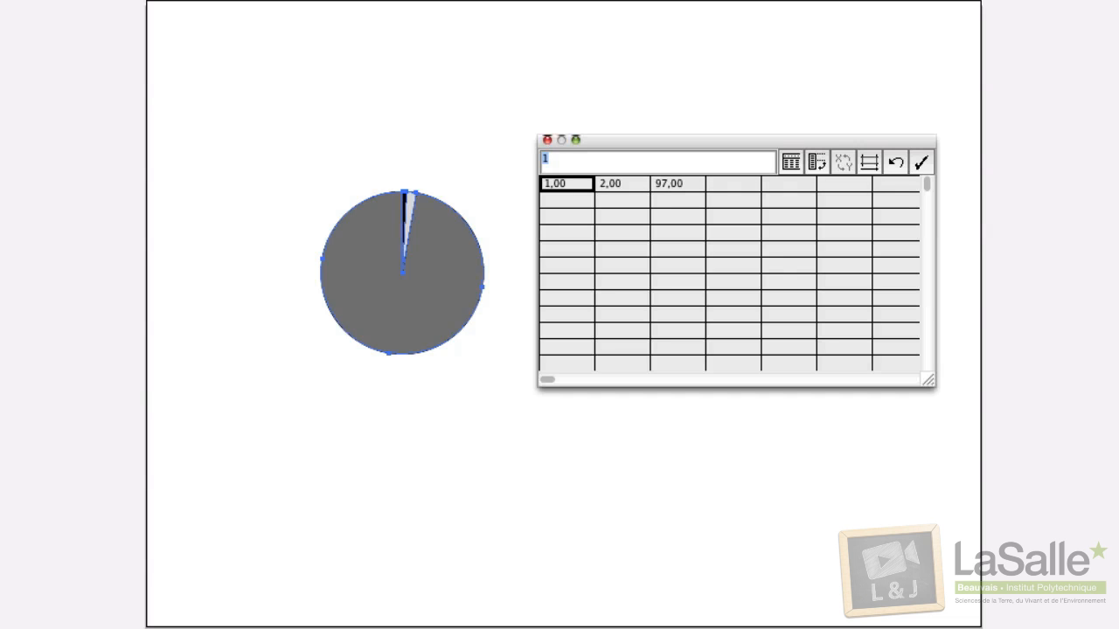
{"action": "type", "text": "34"}
{"action": "key", "text": "Tab"}
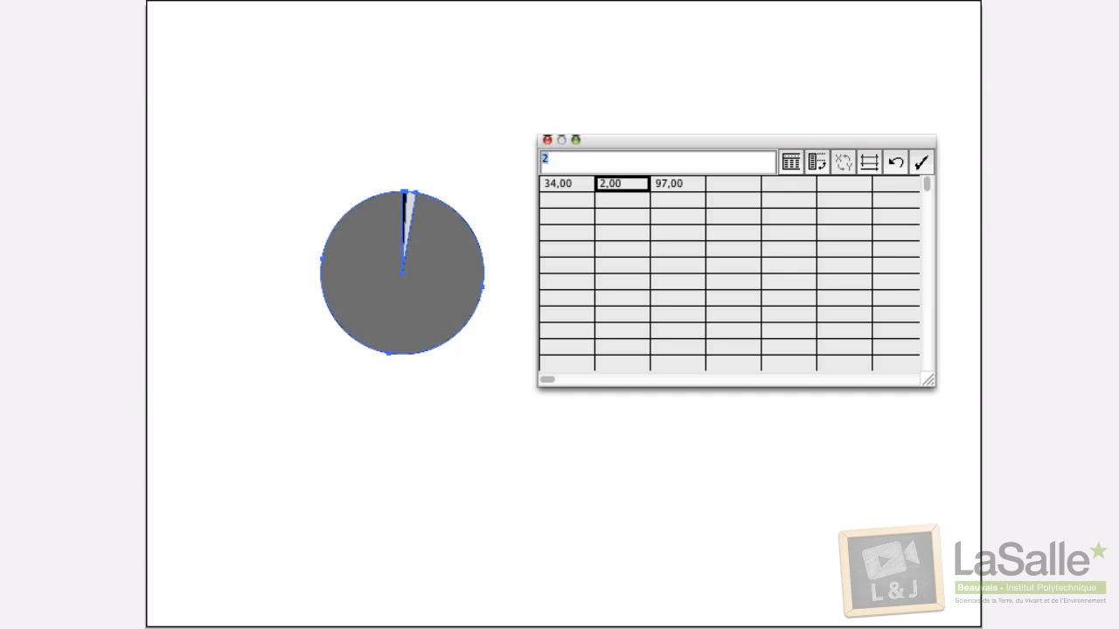
{"action": "type", "text": "28"}
{"action": "key", "text": "Tab"}
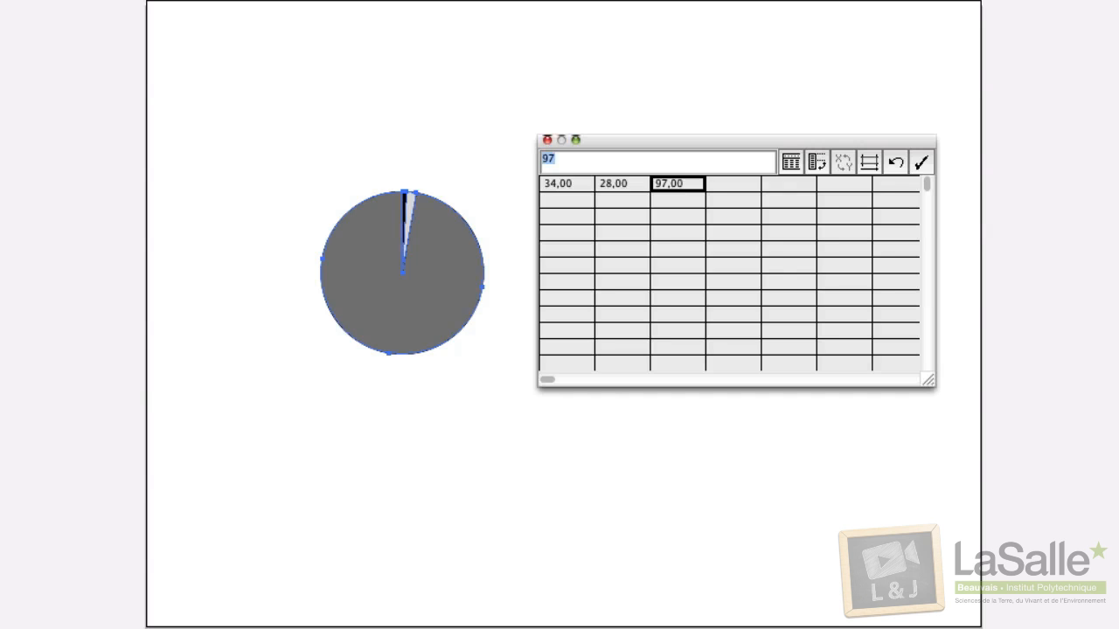
{"action": "type", "text": "38"}
{"action": "key", "text": "Tab"}
{"action": "key", "text": "Down"}
{"action": "key", "text": "Left"}
{"action": "key", "text": "Left"}
{"action": "key", "text": "Left"}
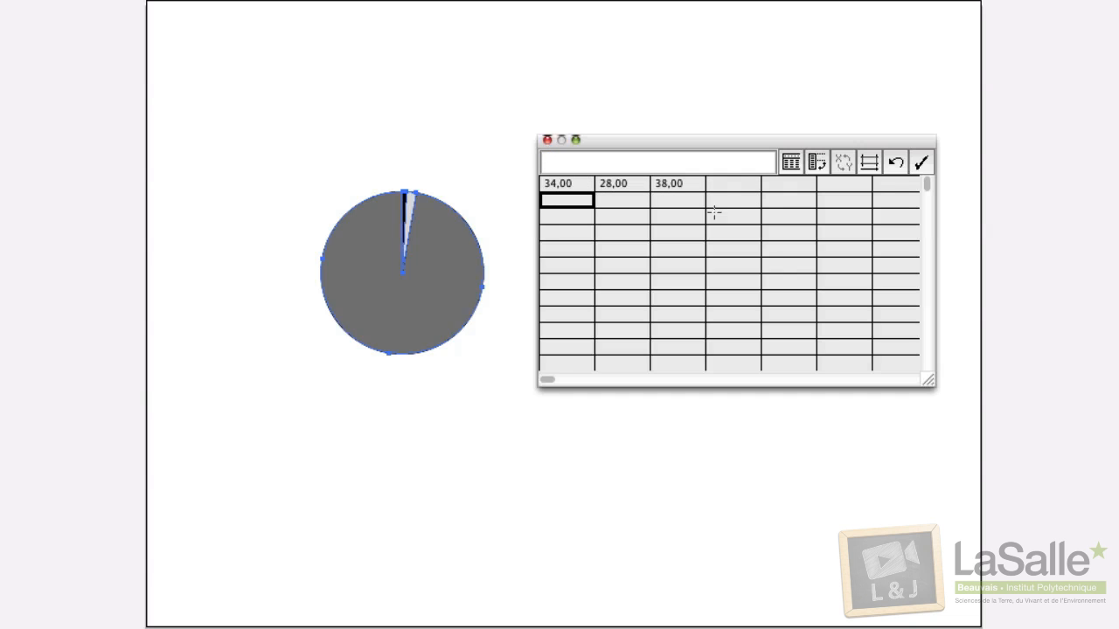
{"action": "left_click", "coordinate": [921, 164]}
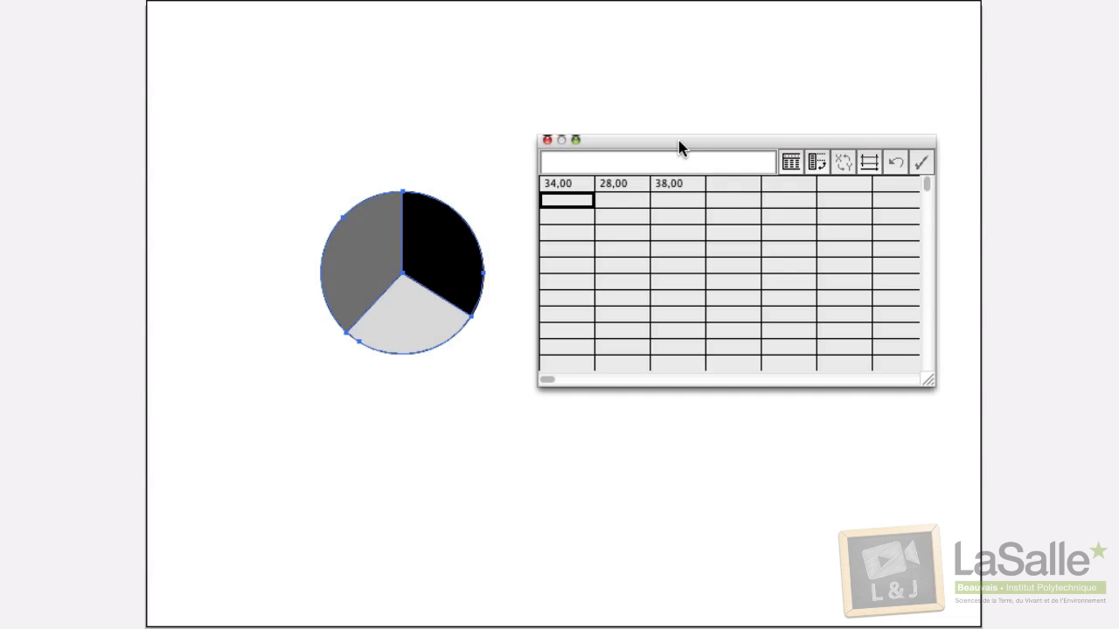
{"action": "left_click_drag", "start_coordinate": [680, 148], "coordinate": [671, 152]}
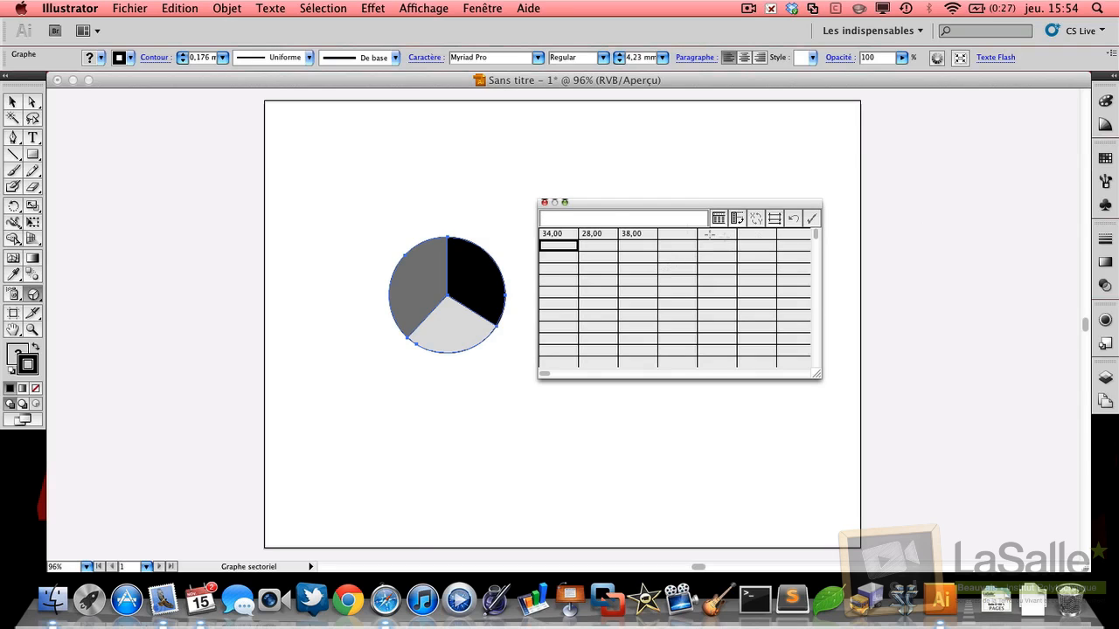
{"action": "left_click", "coordinate": [545, 204]}
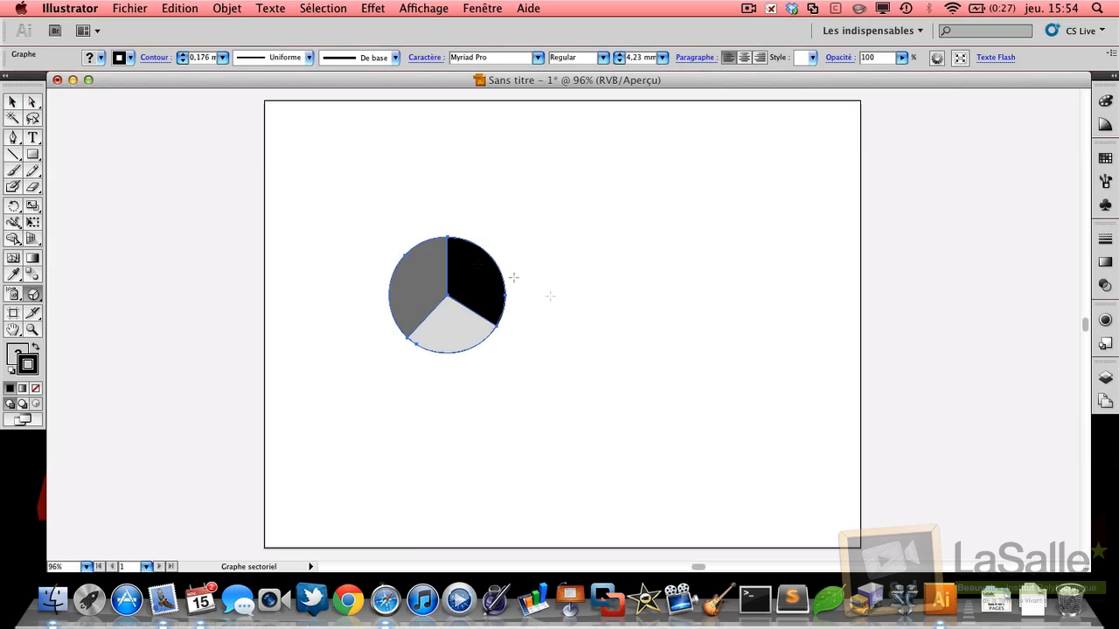
Step: Select only the dark grey slice with Direct Selection and set its stroke to none
{"action": "left_click", "coordinate": [12, 102]}
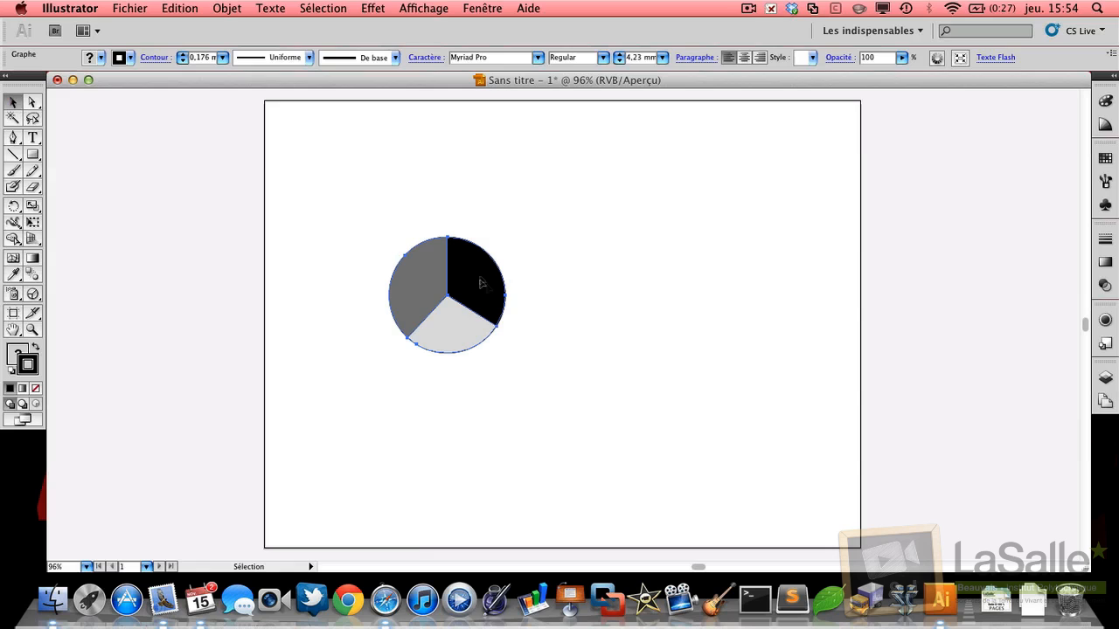
{"action": "left_click", "coordinate": [33, 103]}
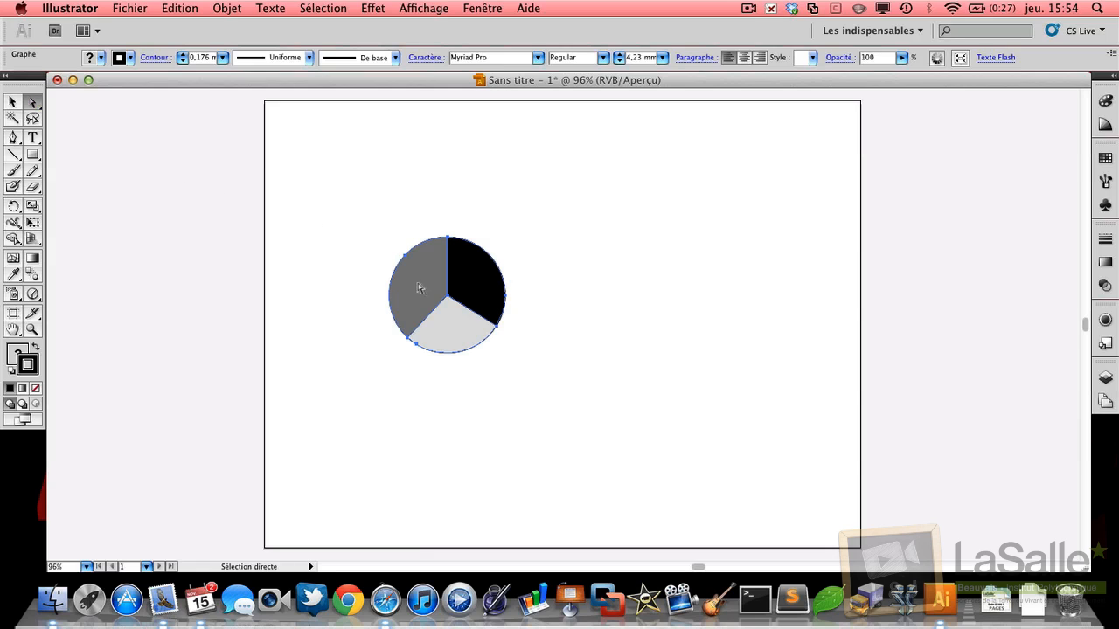
{"action": "left_click", "coordinate": [508, 295]}
{"action": "left_click", "coordinate": [492, 295]}
{"action": "left_click", "coordinate": [453, 324]}
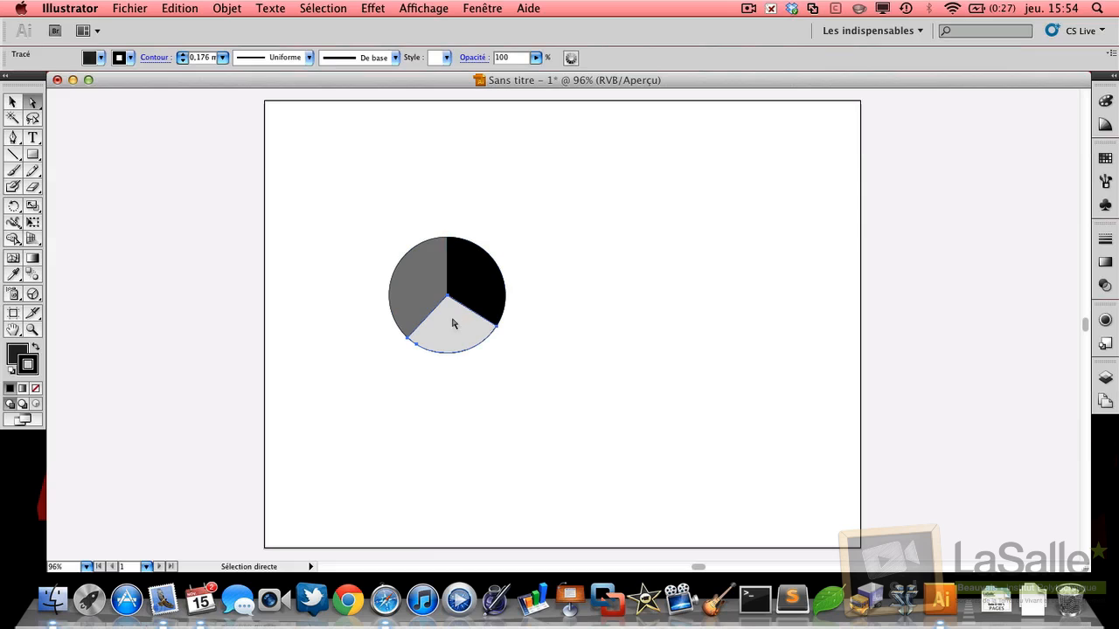
{"action": "left_click", "coordinate": [423, 288]}
{"action": "left_click", "coordinate": [1107, 158]}
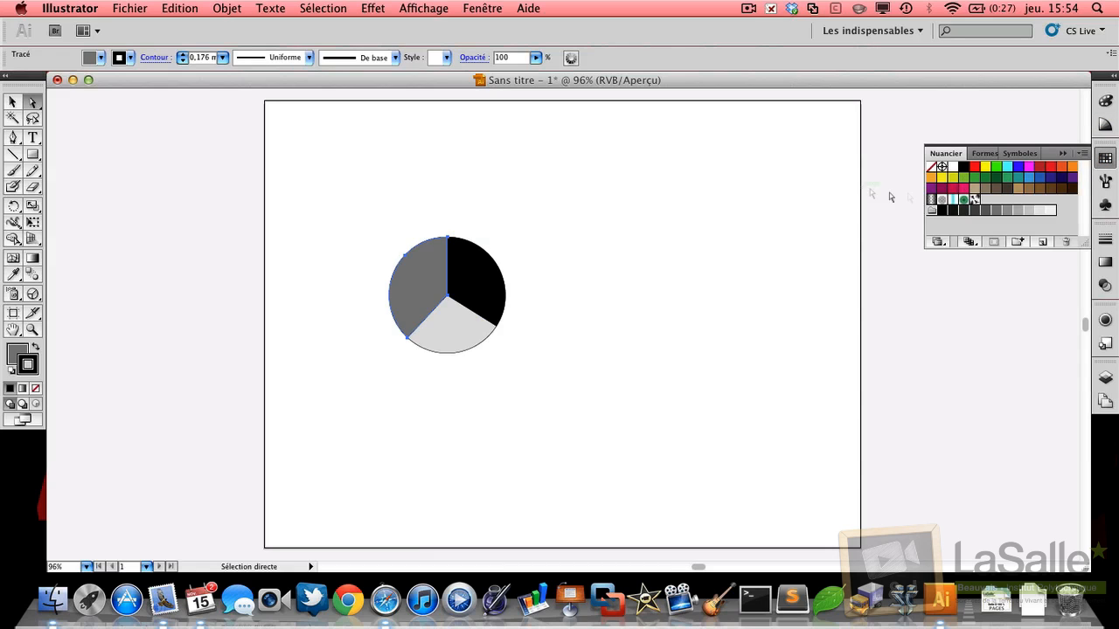
{"action": "left_click", "coordinate": [997, 179]}
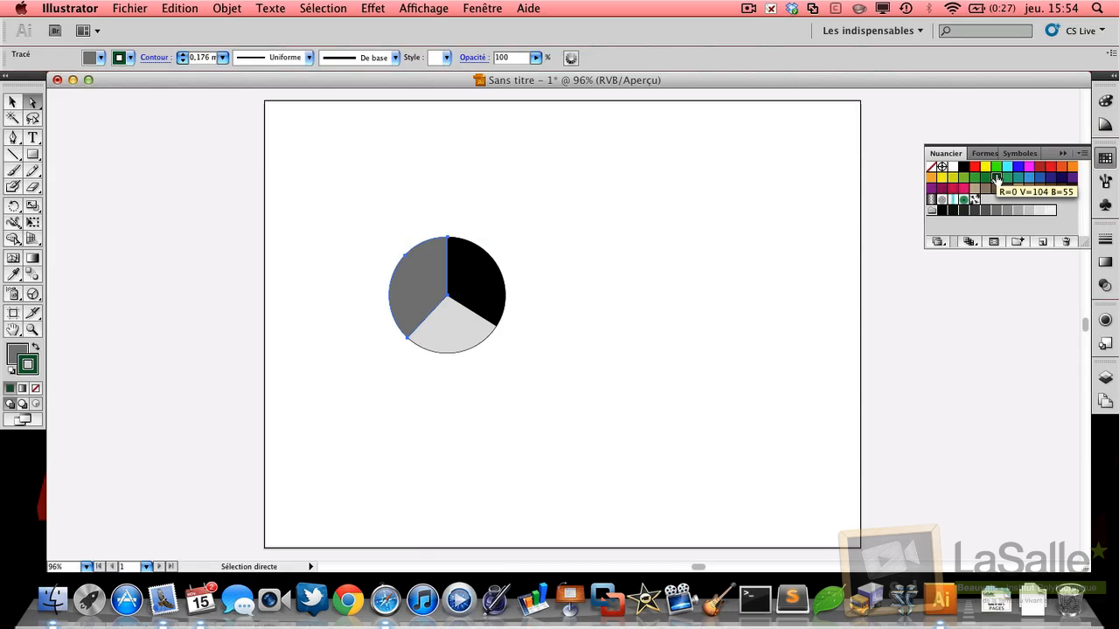
{"action": "left_click", "coordinate": [34, 387]}
Step: Switch the dark grey slice's fill from grayscale to RGB and make it blue (R 0, G 112, B 255)
{"action": "left_click", "coordinate": [16, 354]}
{"action": "left_click", "coordinate": [9, 388]}
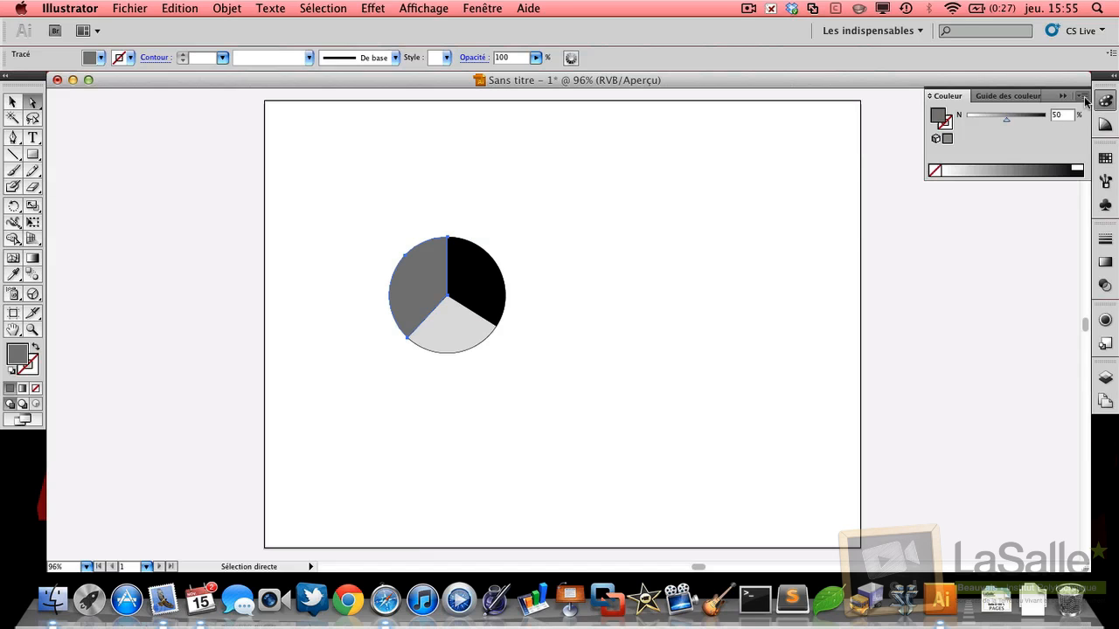
{"action": "left_click", "coordinate": [1086, 102]}
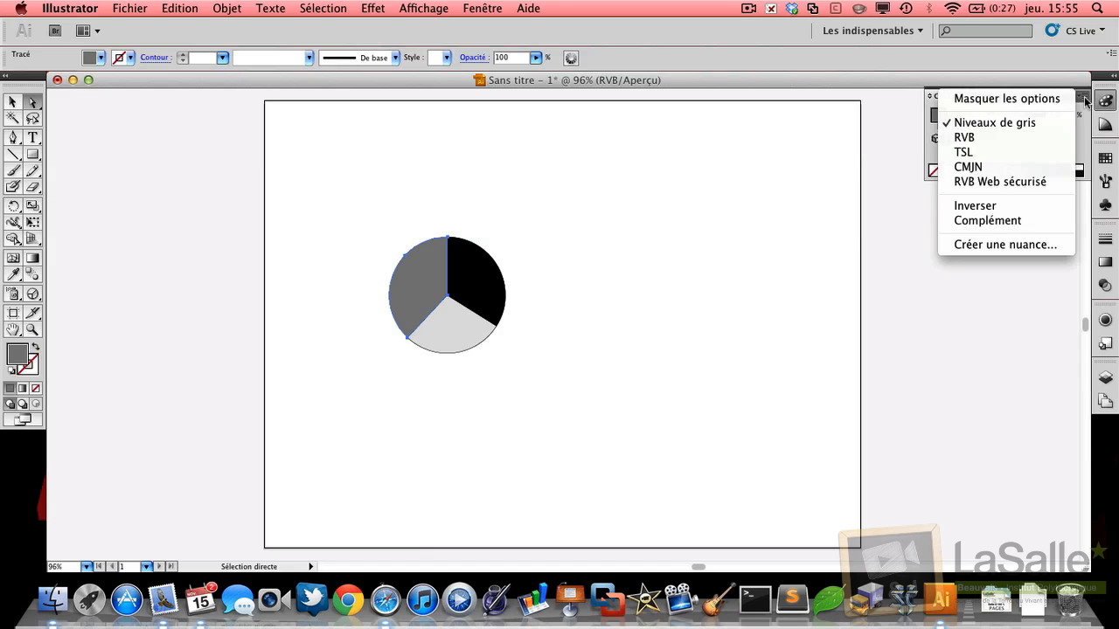
{"action": "left_click", "coordinate": [1033, 137]}
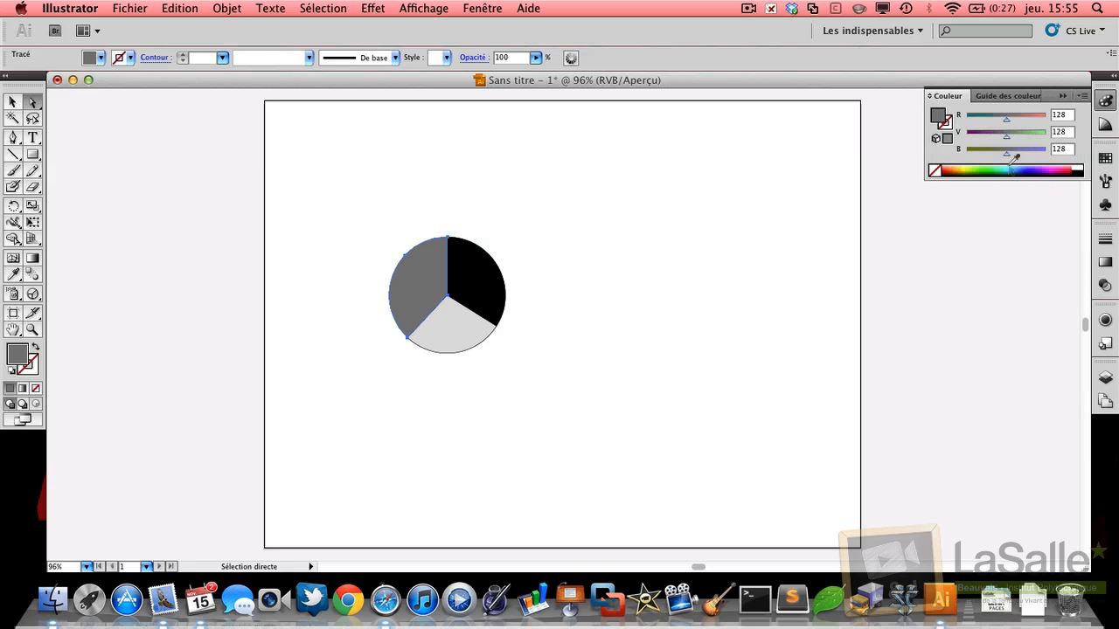
{"action": "left_click", "coordinate": [1022, 166]}
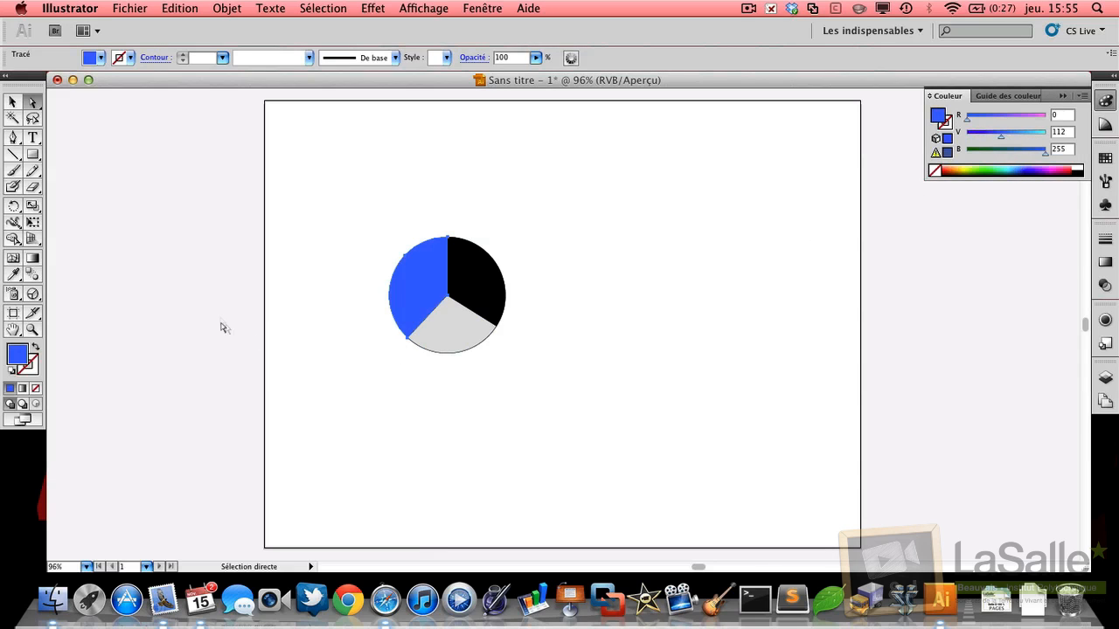
Step: Select all the slices of the pie graph and remove their stroke
{"action": "left_click_drag", "start_coordinate": [376, 216], "coordinate": [519, 402]}
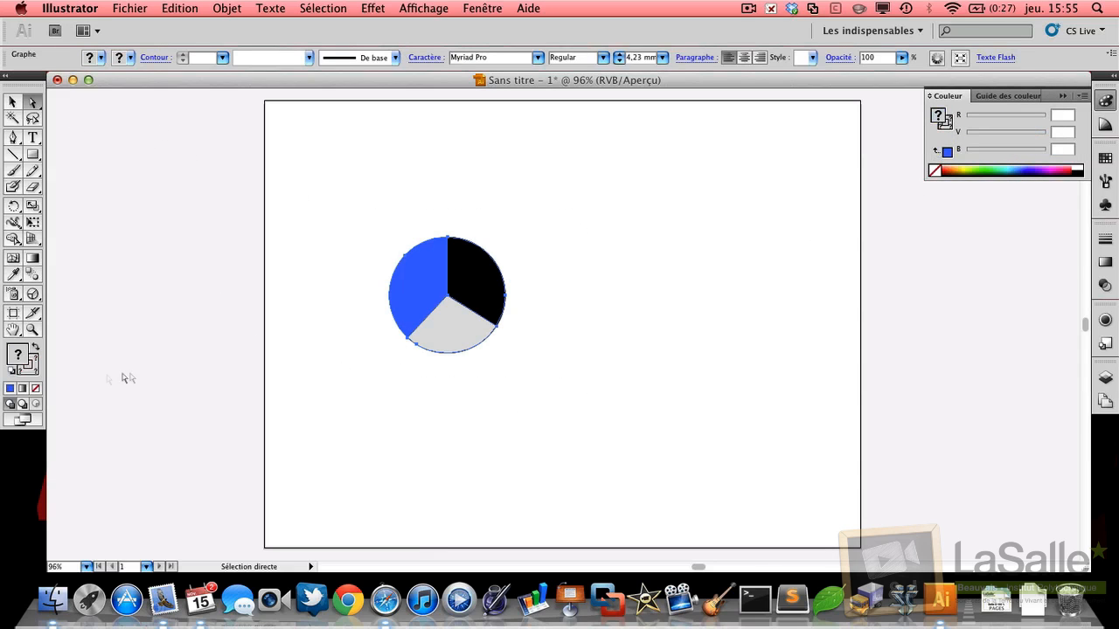
{"action": "left_click", "coordinate": [31, 369]}
{"action": "left_click", "coordinate": [35, 388]}
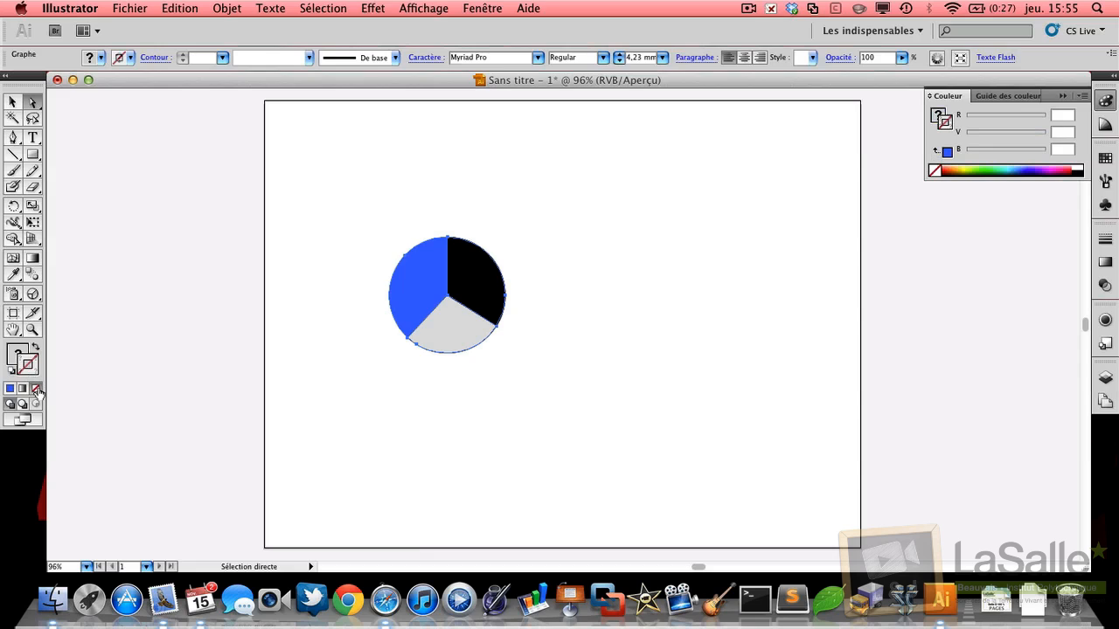
Step: Select only the light grey slice, switch its fill to RGB and make it light pink (R 247, G 191, B 255)
{"action": "left_click", "coordinate": [420, 384]}
{"action": "left_click", "coordinate": [437, 339]}
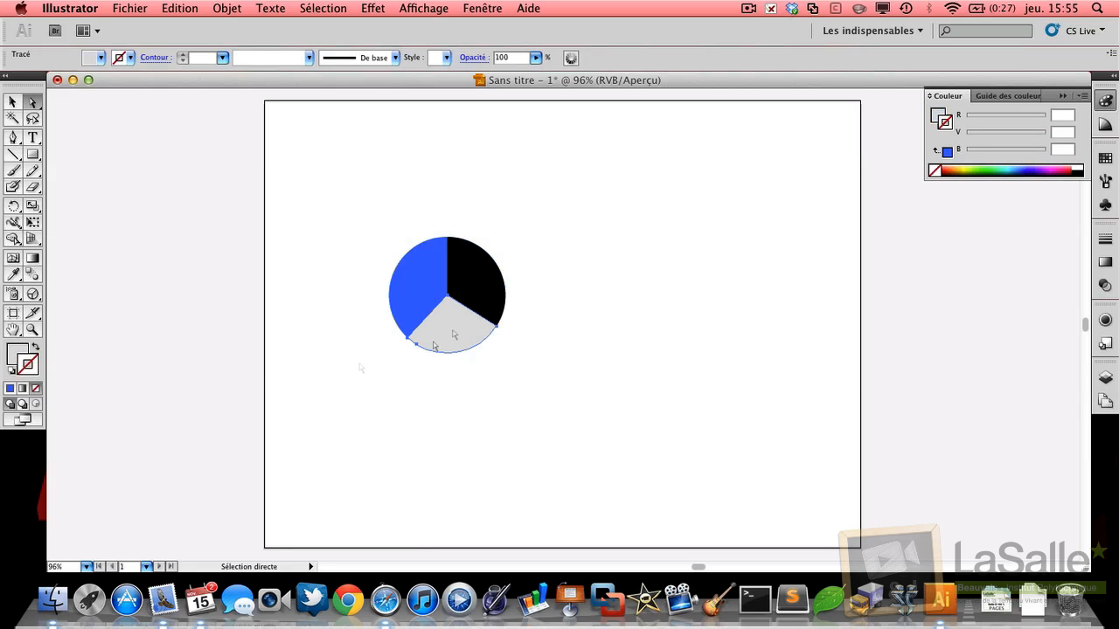
{"action": "left_click", "coordinate": [16, 354]}
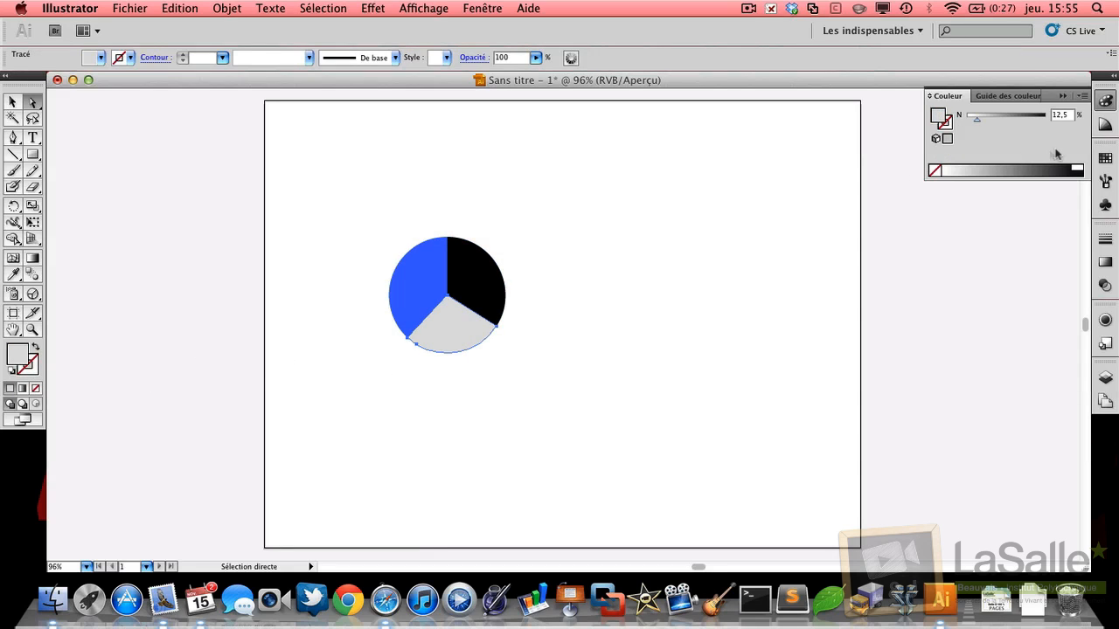
{"action": "left_click", "coordinate": [1082, 96]}
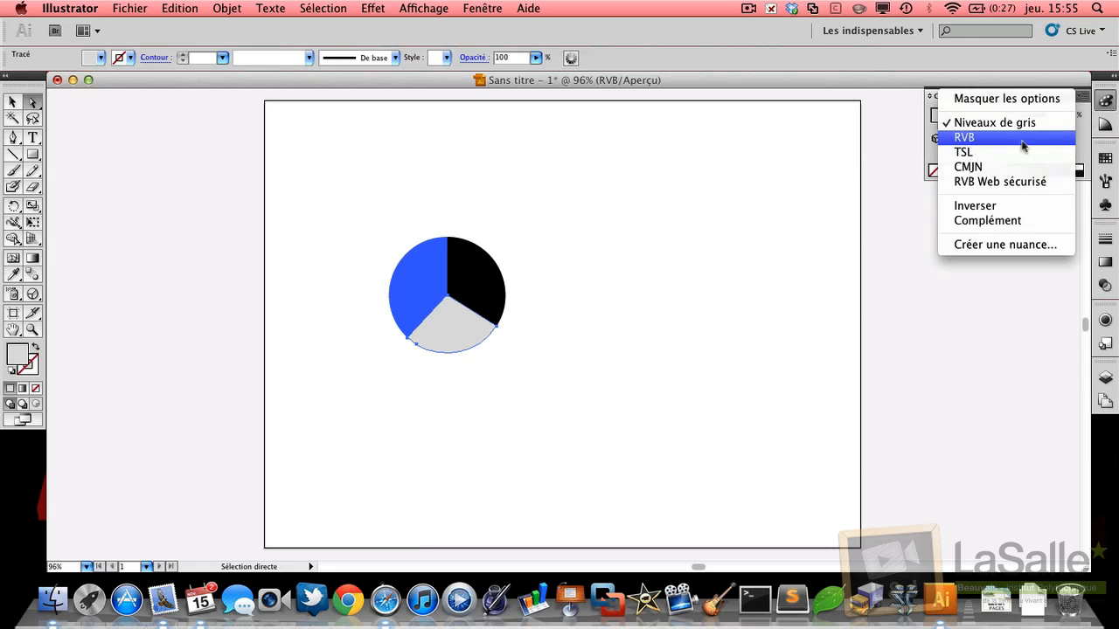
{"action": "left_click", "coordinate": [964, 137]}
{"action": "left_click", "coordinate": [1053, 164]}
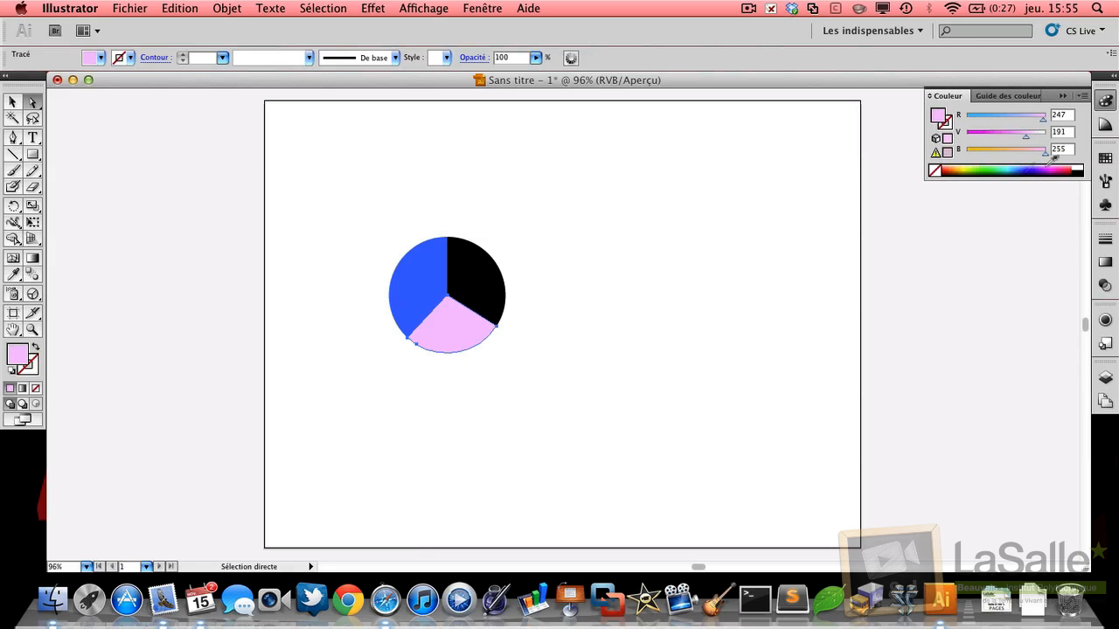
Step: Select only the black slice, switch its fill to RGB, make it light green (R 208, G 255, B 127) and deselect it
{"action": "left_click", "coordinate": [483, 273]}
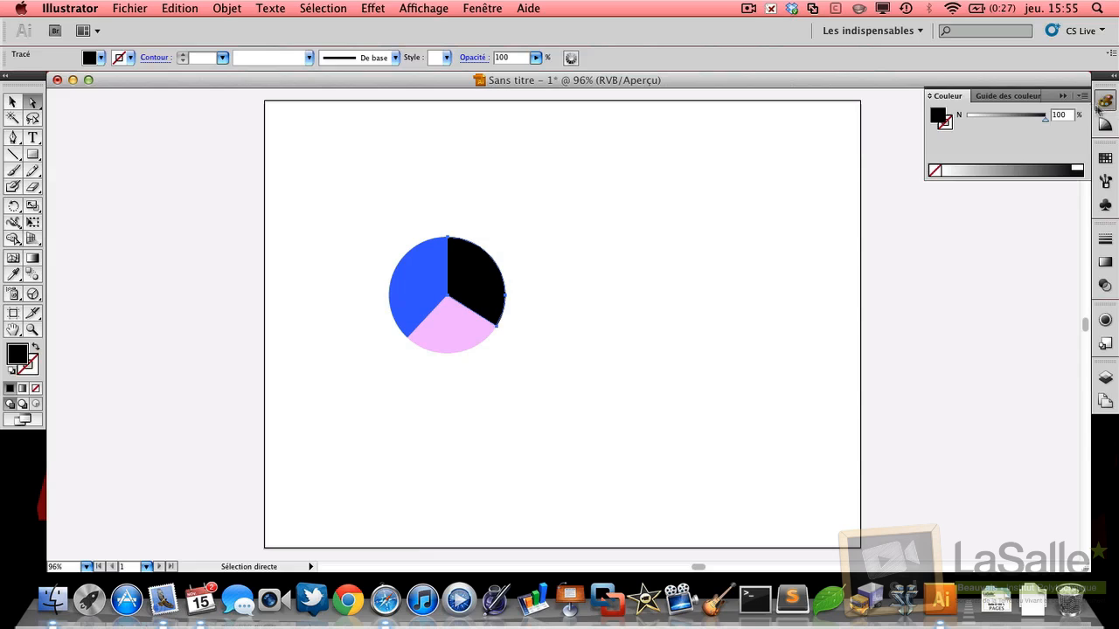
{"action": "left_click", "coordinate": [1085, 97]}
{"action": "left_click", "coordinate": [1031, 136]}
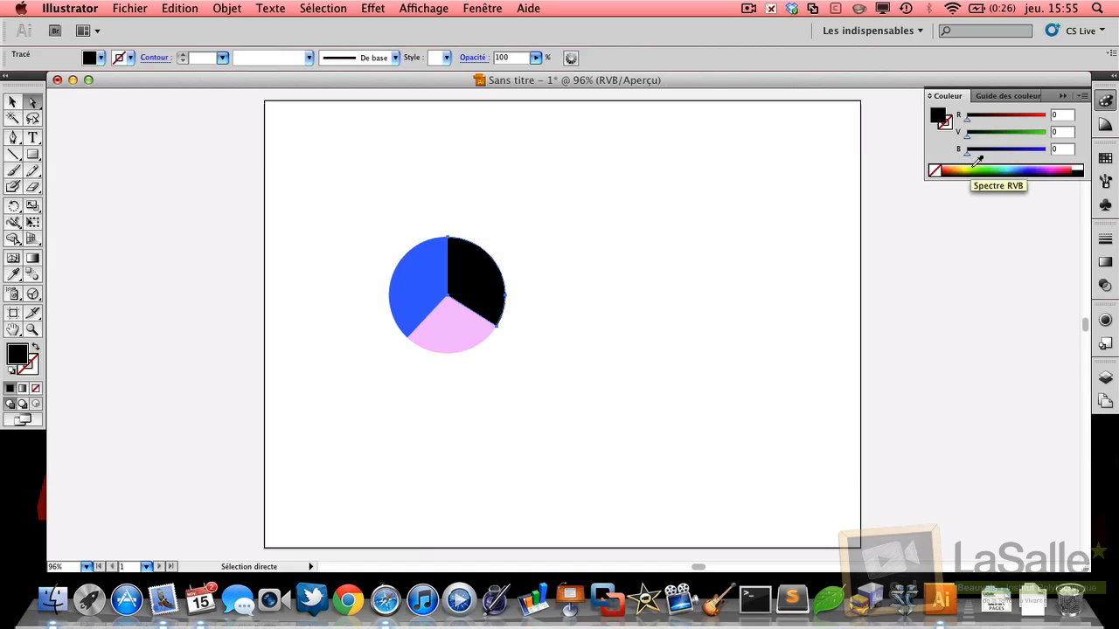
{"action": "left_click", "coordinate": [976, 166]}
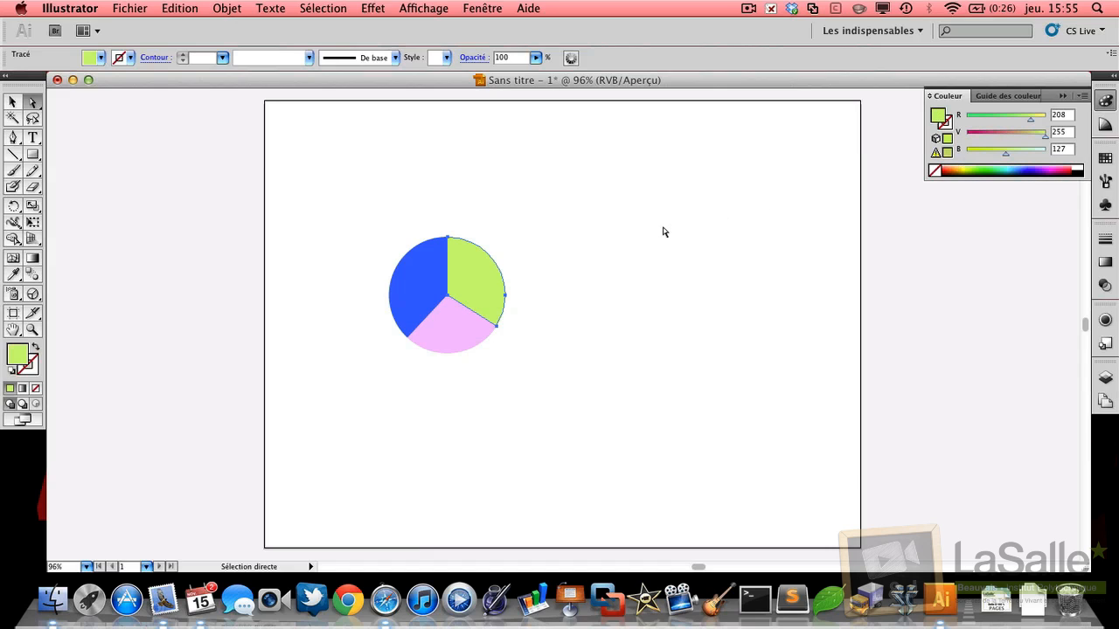
{"action": "left_click", "coordinate": [407, 146]}
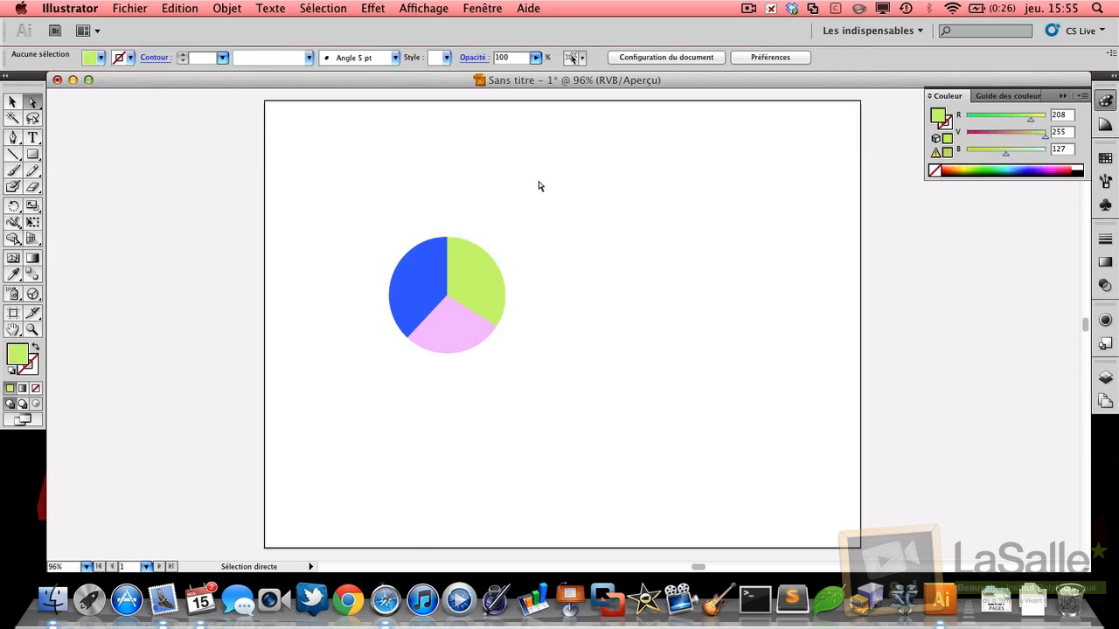
Step: Select the whole pie graph and start the 3D Extrude & Bevel effect on it with the preview enabled and the graph in view
{"action": "left_click", "coordinate": [12, 102]}
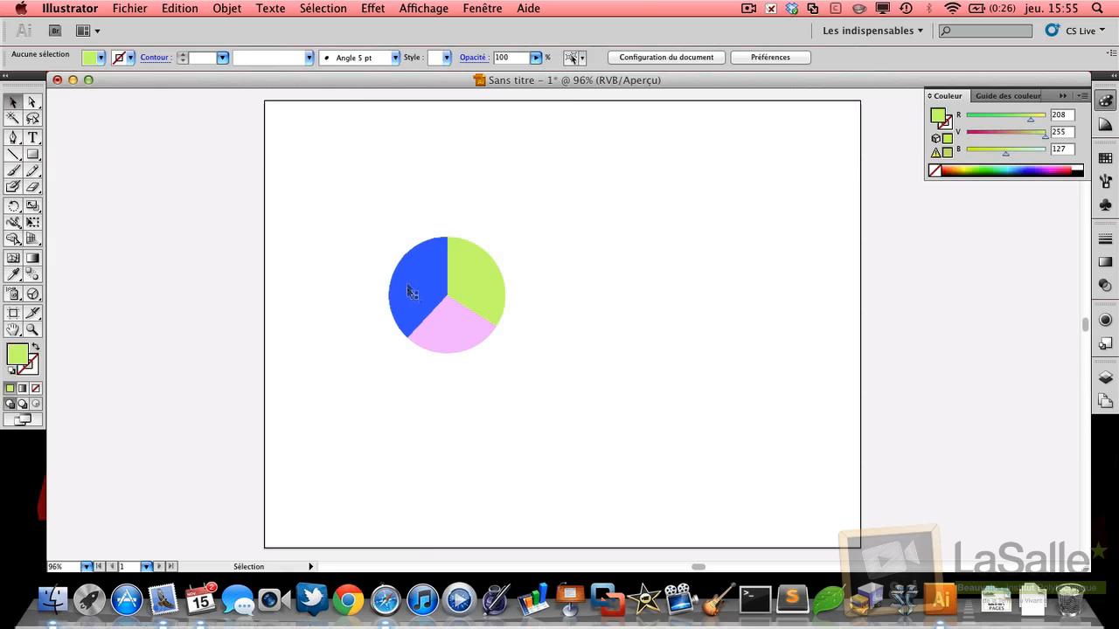
{"action": "left_click", "coordinate": [413, 294]}
{"action": "left_click", "coordinate": [372, 8]}
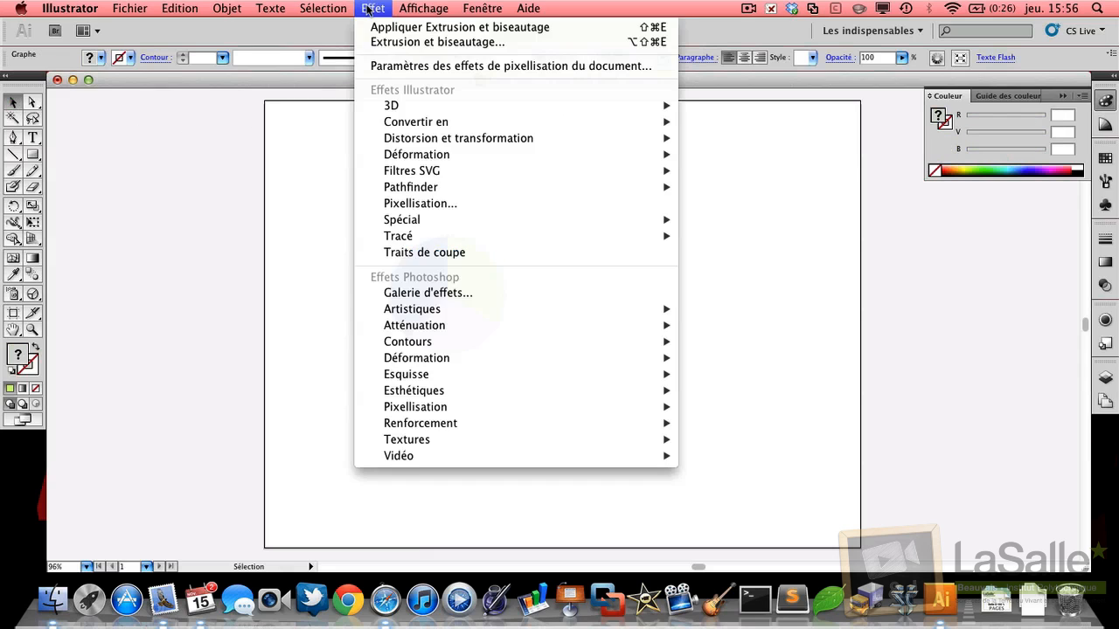
{"action": "mouse_move", "coordinate": [411, 105]}
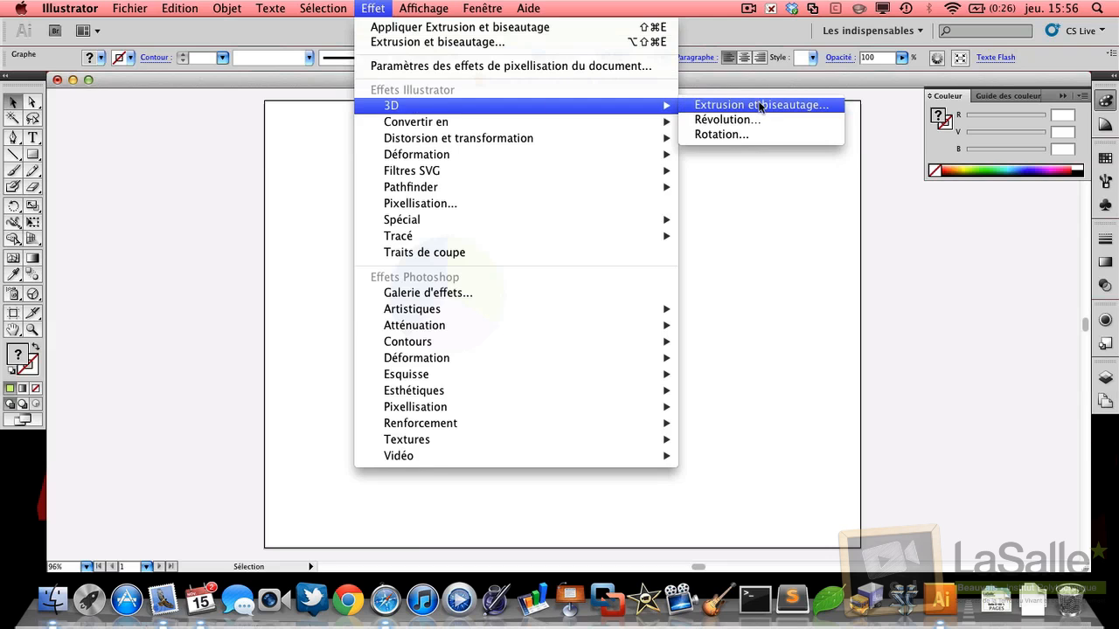
{"action": "left_click", "coordinate": [760, 106]}
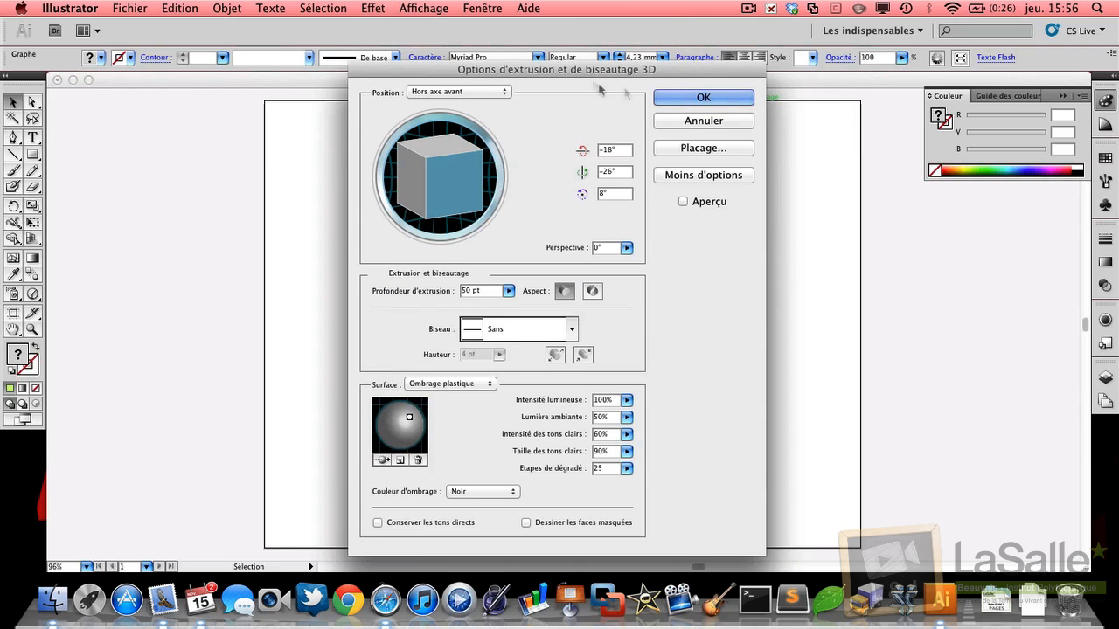
{"action": "left_click_drag", "start_coordinate": [600, 80], "coordinate": [768, 62]}
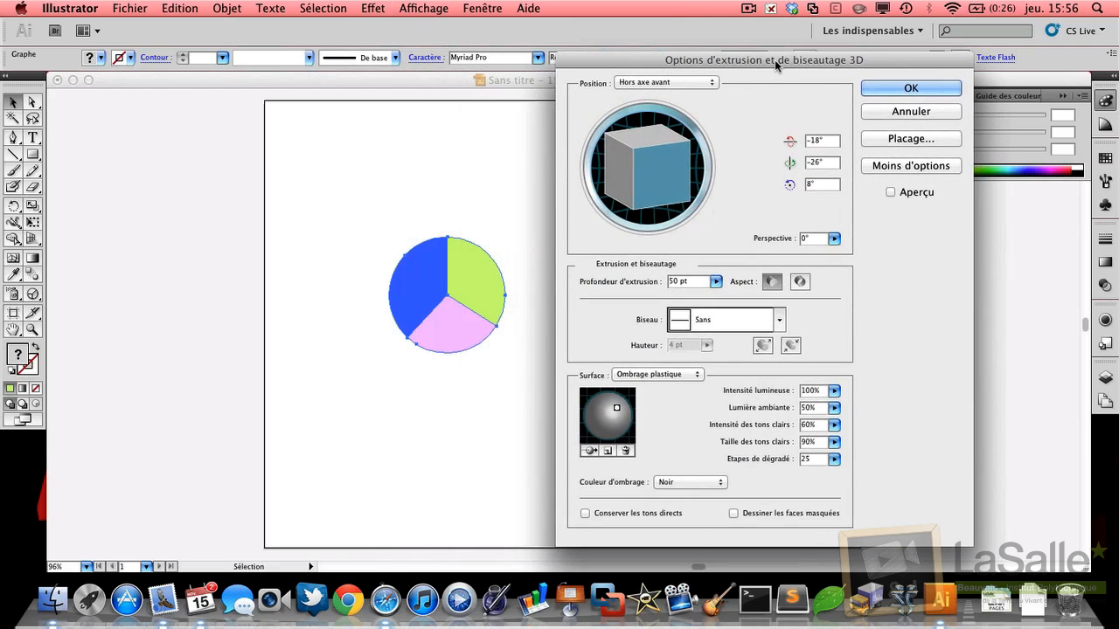
{"action": "left_click", "coordinate": [892, 194]}
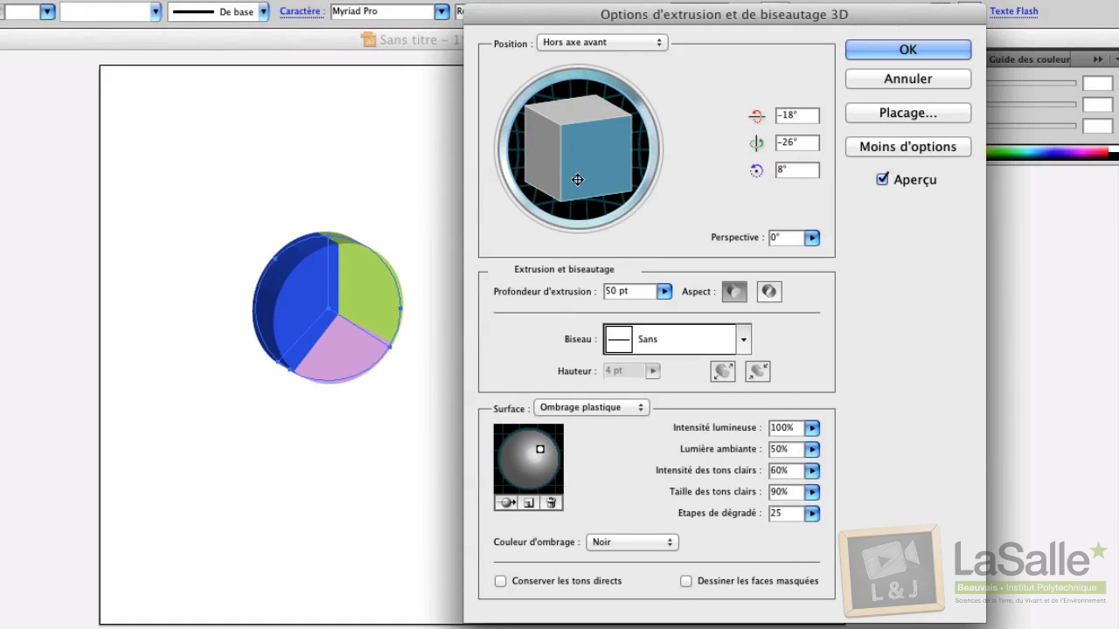
Step: Try a free rotation of the extruded graph and replace it with the Isométrique haut position
{"action": "mouse_move", "coordinate": [578, 180]}
{"action": "left_mouse_down"}
{"action": "mouse_move", "coordinate": [587, 125]}
{"action": "mouse_move", "coordinate": [511, 53]}
{"action": "mouse_move", "coordinate": [612, 87]}
{"action": "mouse_move", "coordinate": [655, 127]}
{"action": "left_mouse_up"}
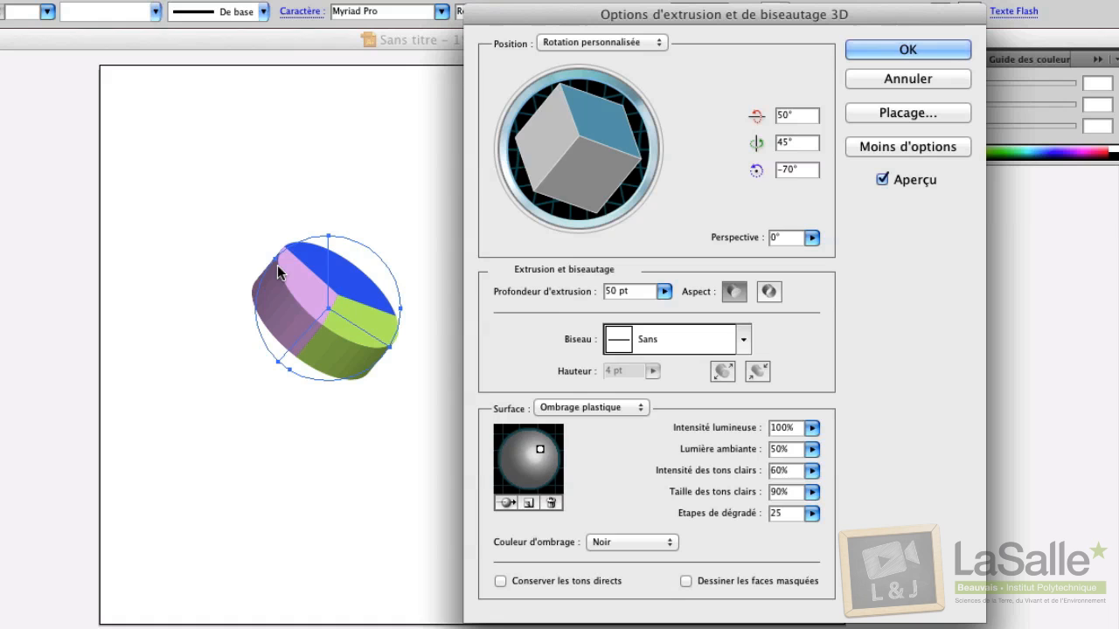
{"action": "left_click", "coordinate": [586, 43]}
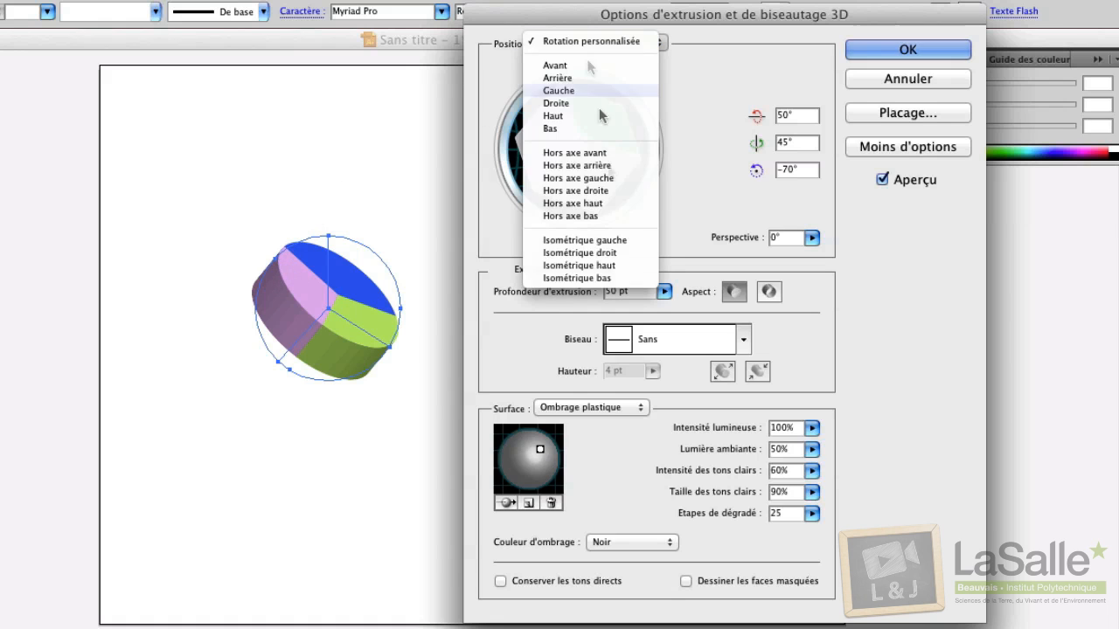
{"action": "left_click", "coordinate": [605, 266]}
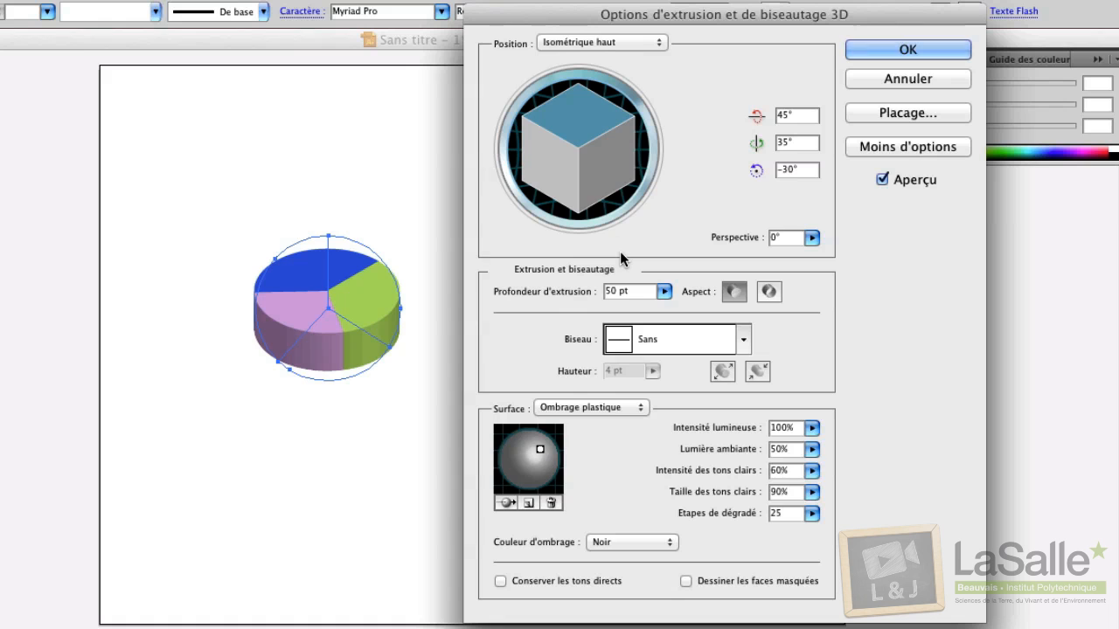
Step: Try another custom rotation of the 3D graph and return its position to Isométrique haut
{"action": "left_click_drag", "start_coordinate": [572, 143], "coordinate": [591, 116]}
{"action": "left_click_drag", "start_coordinate": [803, 123], "coordinate": [780, 119]}
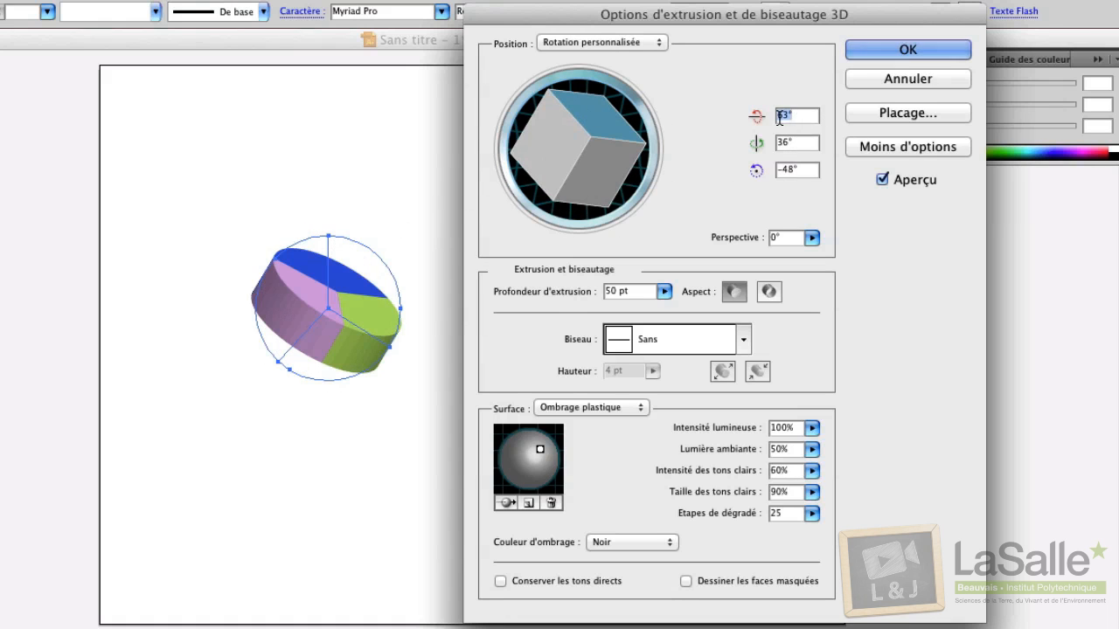
{"action": "double_click", "coordinate": [801, 142]}
{"action": "left_click", "coordinate": [813, 170]}
{"action": "left_click", "coordinate": [607, 44]}
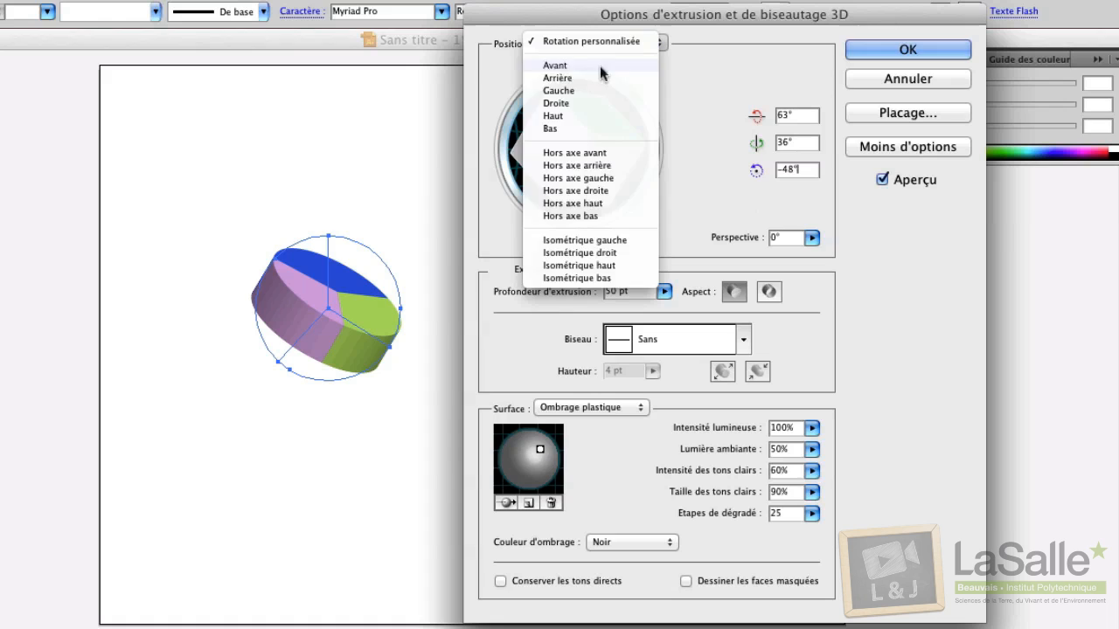
{"action": "left_click", "coordinate": [608, 264]}
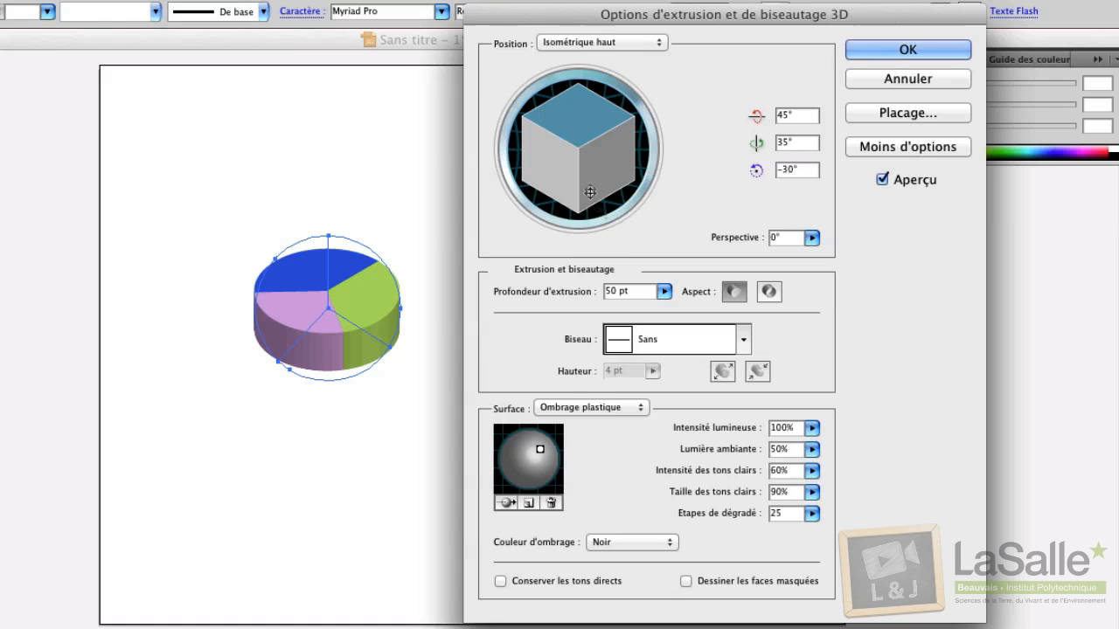
Step: Set the extrusion depth to 38 pt and compare the hollow appearance with the solid one, keeping the graph solid
{"action": "left_click", "coordinate": [664, 291]}
{"action": "mouse_move", "coordinate": [564, 313]}
{"action": "left_mouse_down"}
{"action": "mouse_move", "coordinate": [614, 325]}
{"action": "mouse_move", "coordinate": [567, 318]}
{"action": "left_mouse_up"}
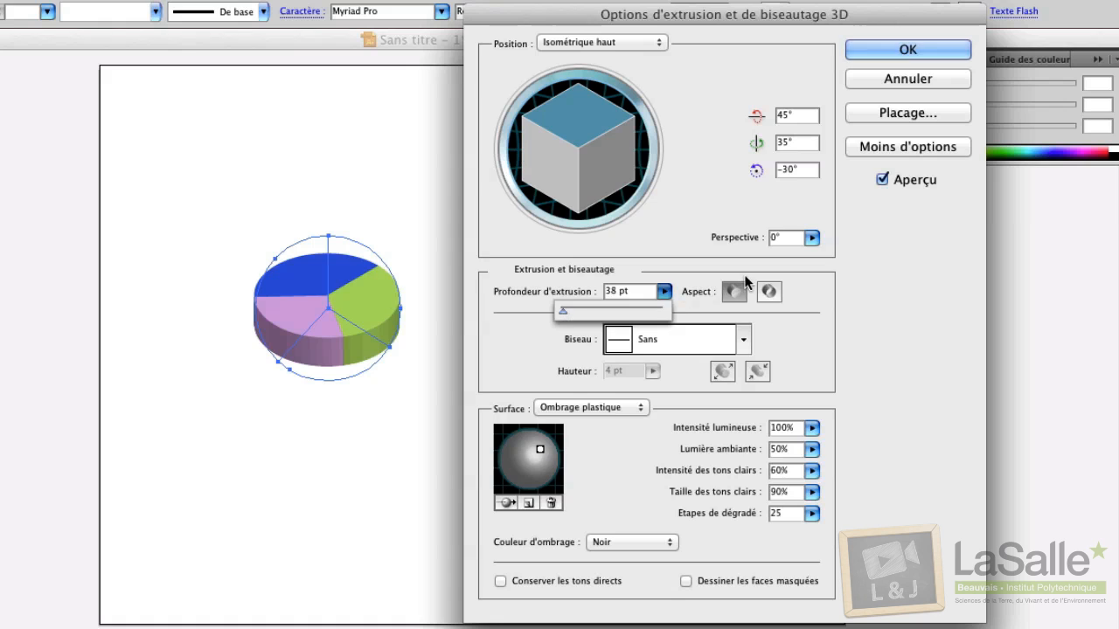
{"action": "left_click", "coordinate": [769, 294]}
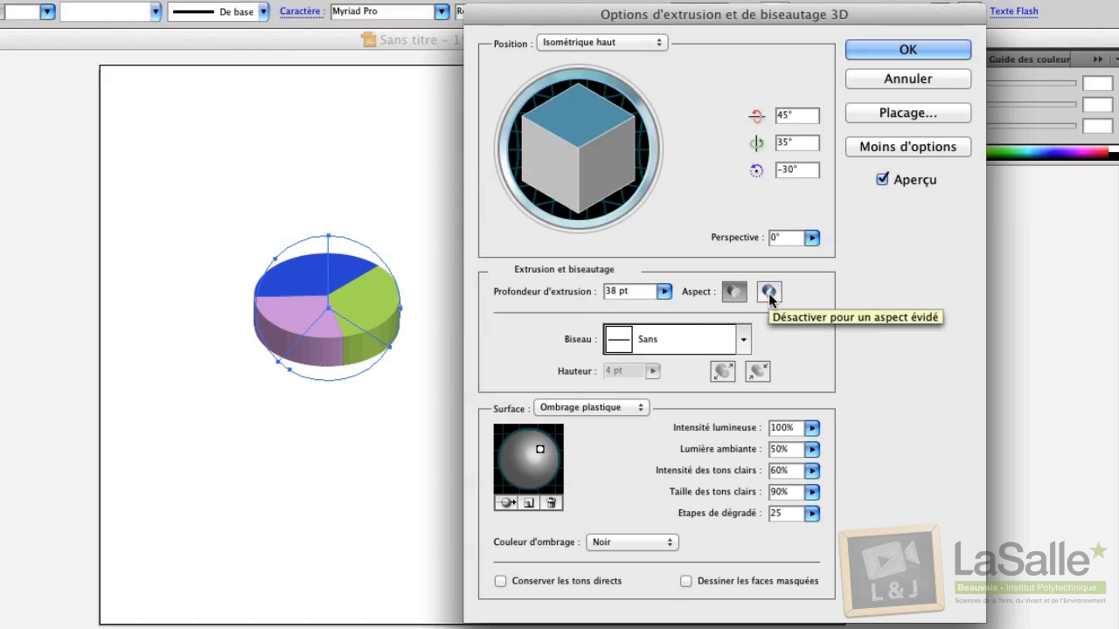
{"action": "left_click", "coordinate": [769, 294]}
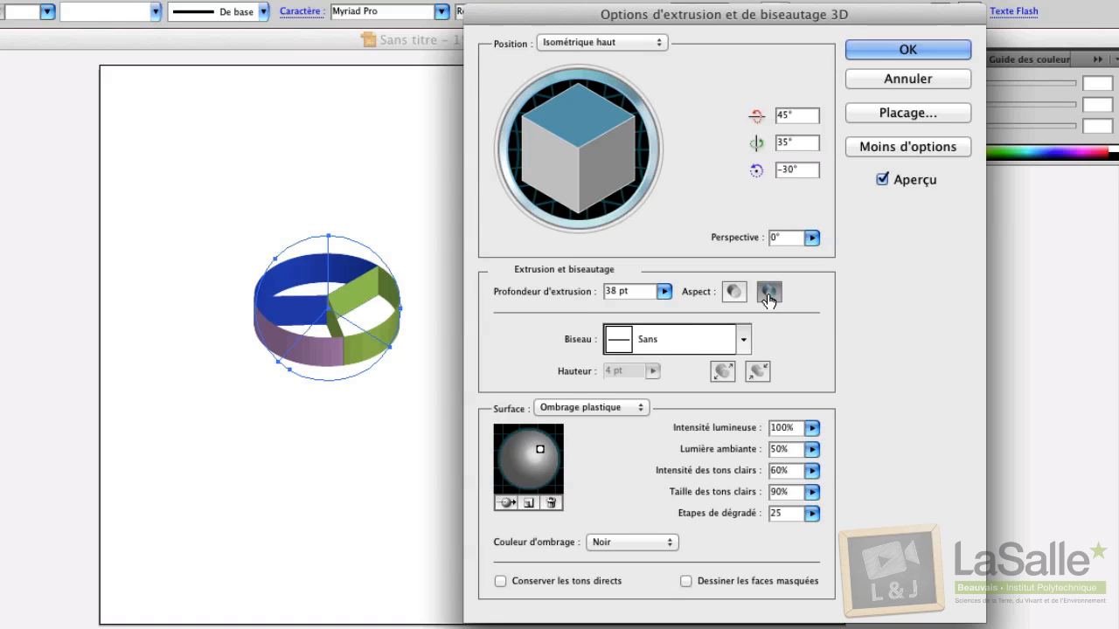
{"action": "left_click", "coordinate": [734, 297]}
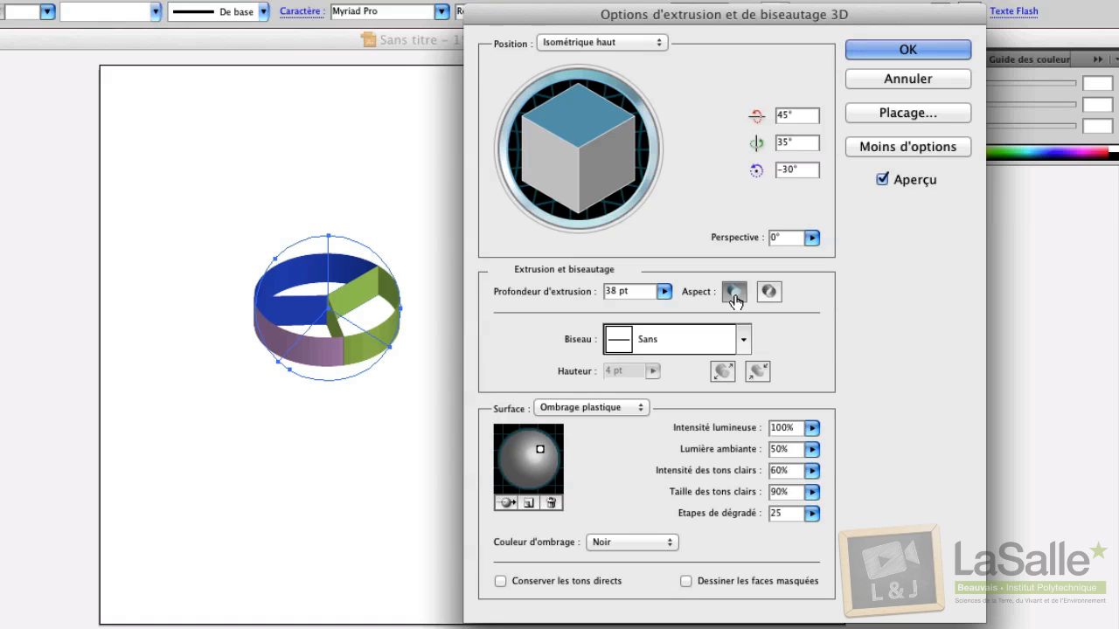
Step: Set the perspective of the extruded graph to 123°
{"action": "left_click", "coordinate": [813, 237]}
{"action": "mouse_move", "coordinate": [717, 262]}
{"action": "left_mouse_down"}
{"action": "mouse_move", "coordinate": [802, 263]}
{"action": "mouse_move", "coordinate": [785, 260]}
{"action": "left_mouse_up"}
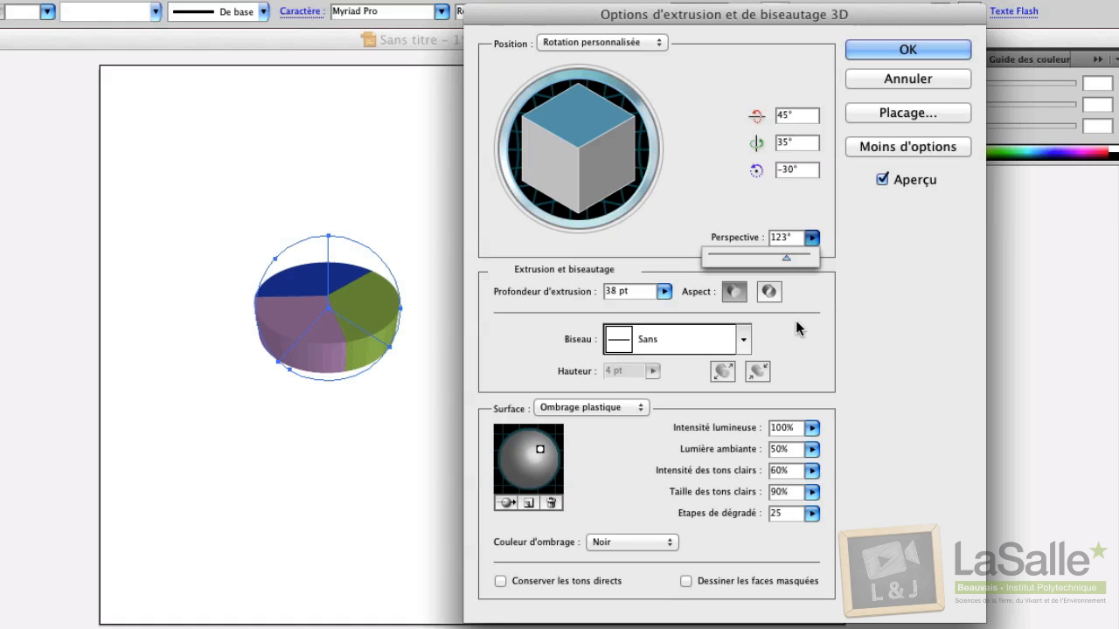
{"action": "left_click", "coordinate": [850, 303]}
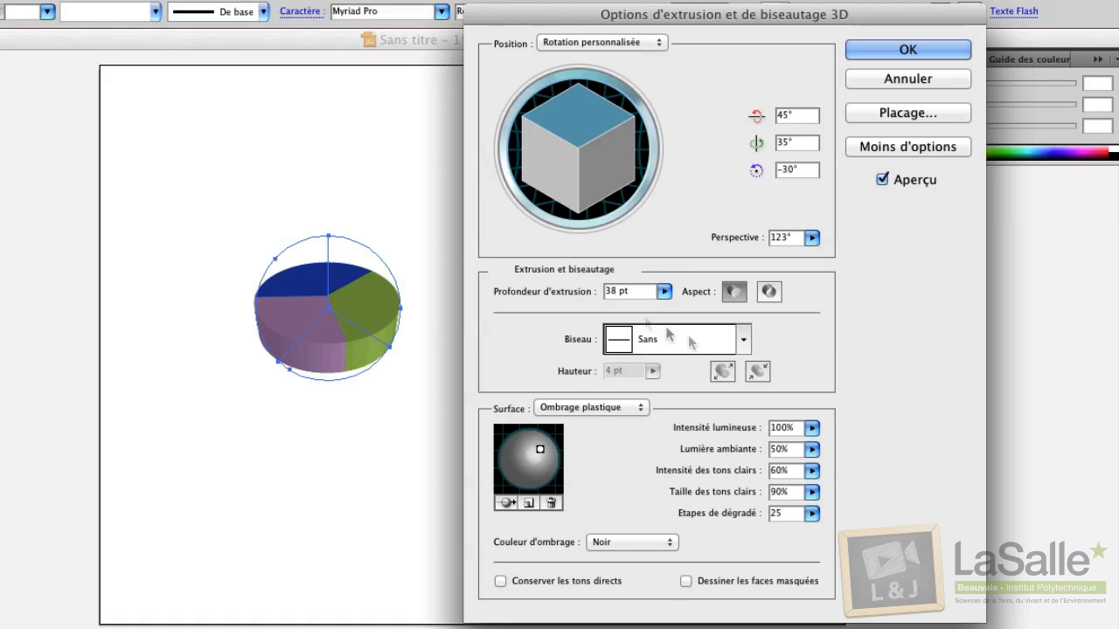
Step: Try the Classic bevel on the graph's edges and replace it with the Complexe 3 bevel
{"action": "left_click", "coordinate": [744, 339]}
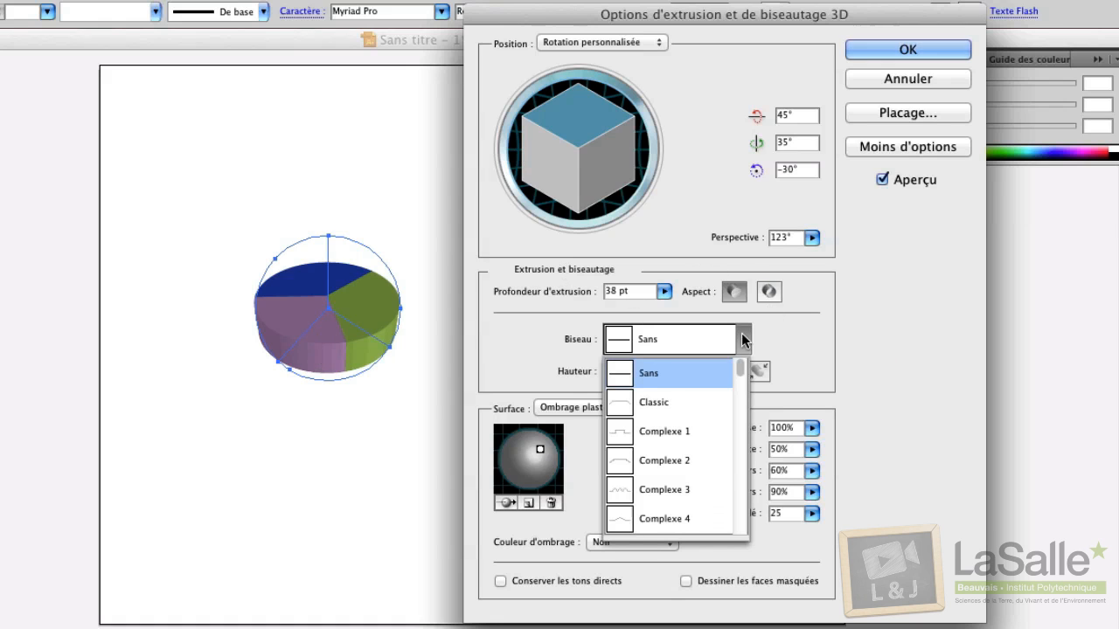
{"action": "left_click", "coordinate": [639, 403]}
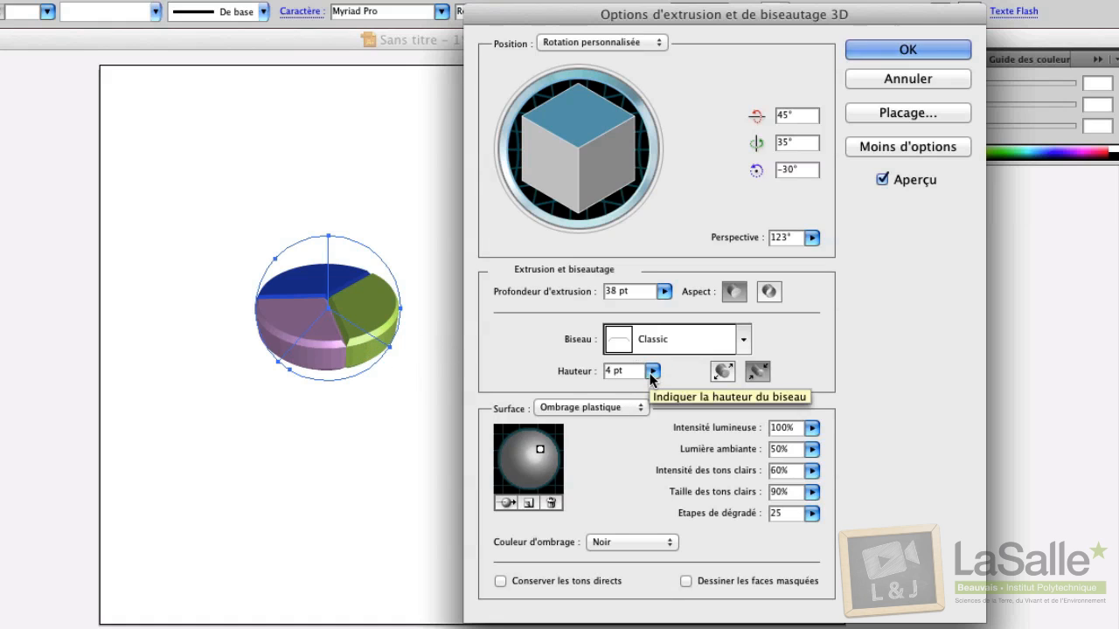
{"action": "left_click", "coordinate": [651, 372]}
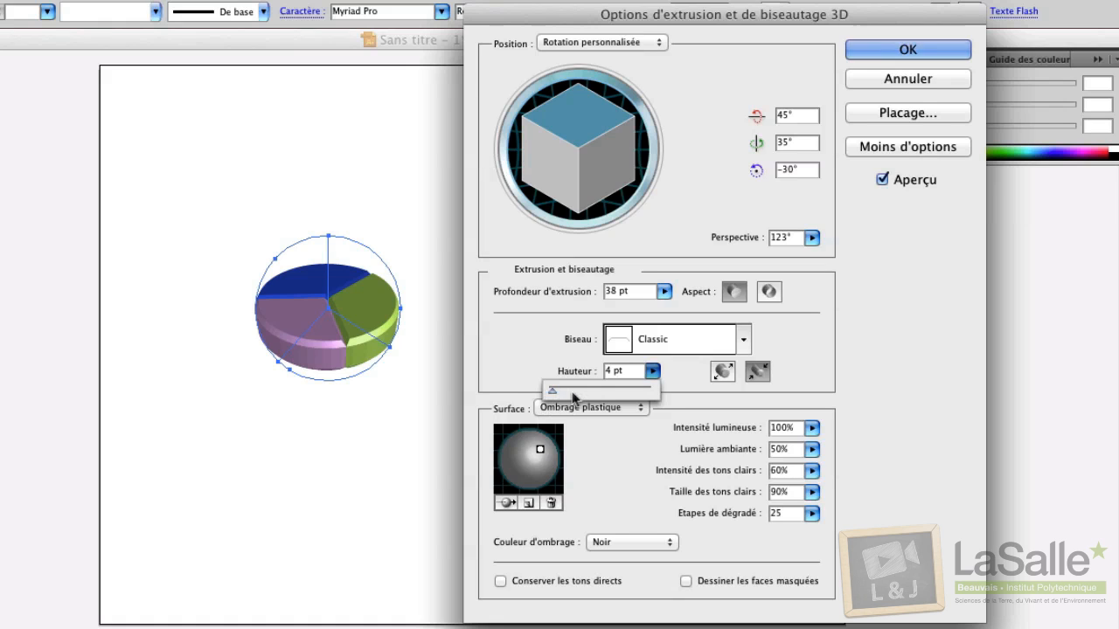
{"action": "left_click", "coordinate": [796, 361]}
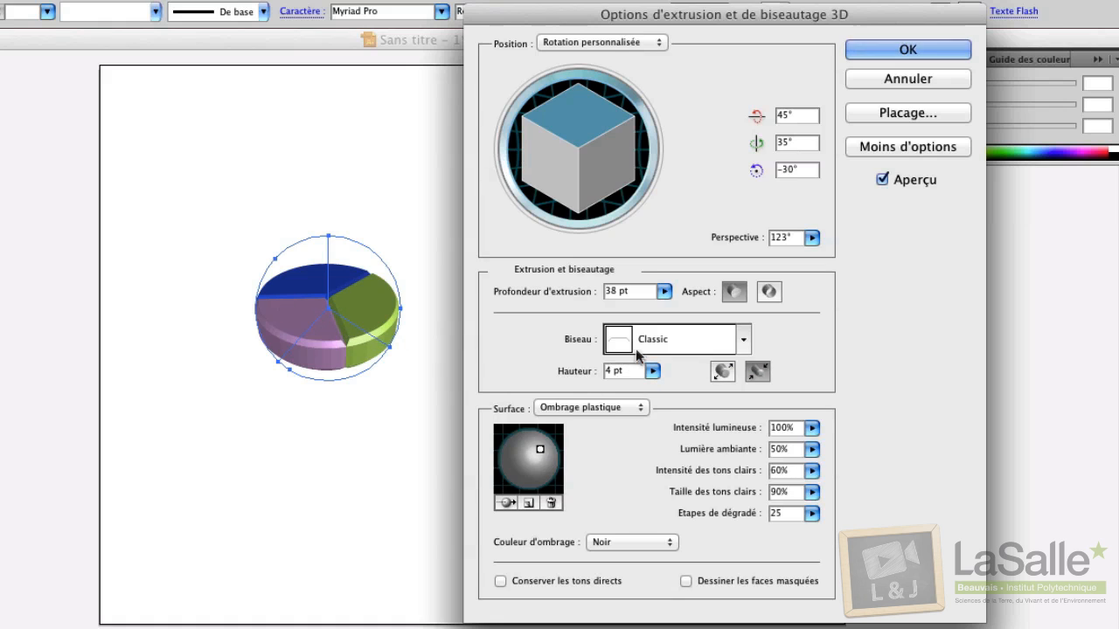
{"action": "left_click", "coordinate": [757, 371]}
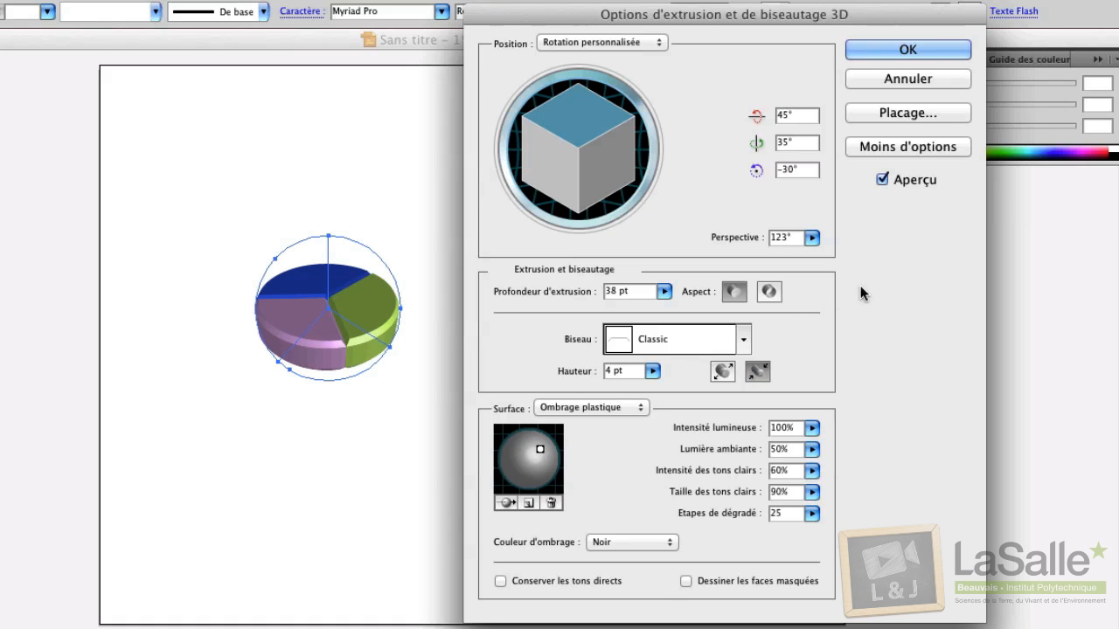
{"action": "left_click", "coordinate": [743, 340]}
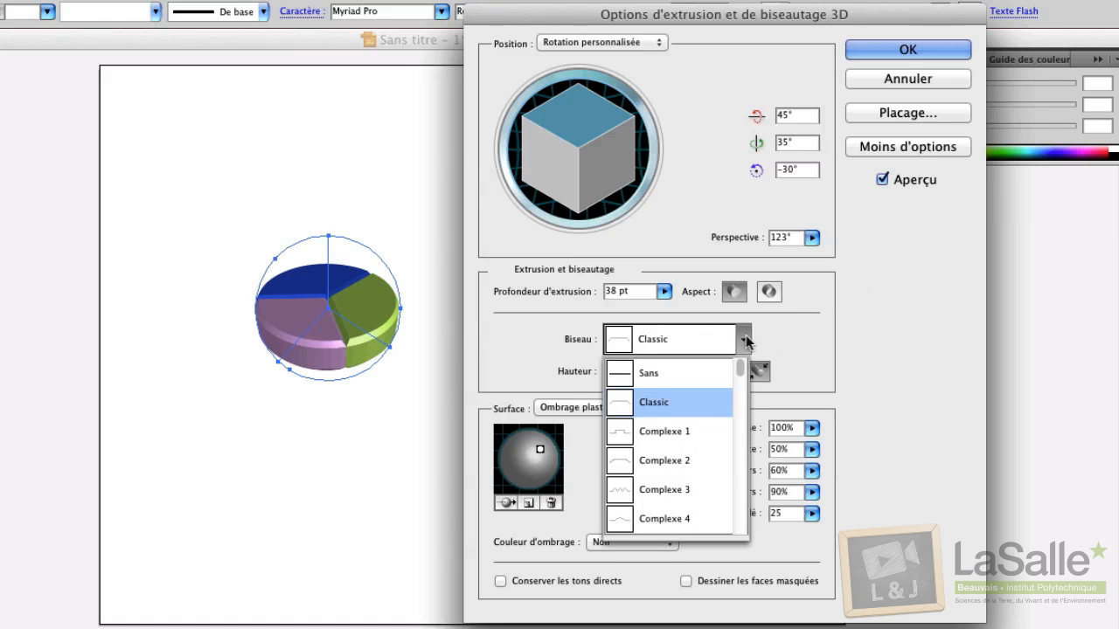
{"action": "left_click", "coordinate": [664, 491]}
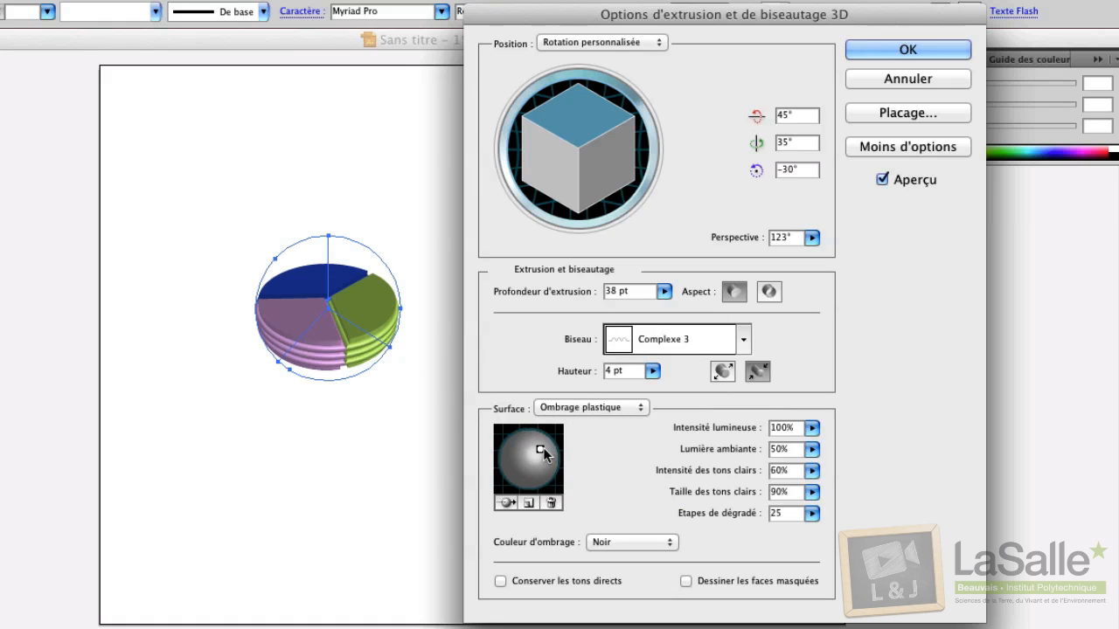
Step: Reposition the light to the upper right of the shading sphere, apply the 3D effect and deselect the graph
{"action": "left_click_drag", "start_coordinate": [540, 453], "coordinate": [522, 446]}
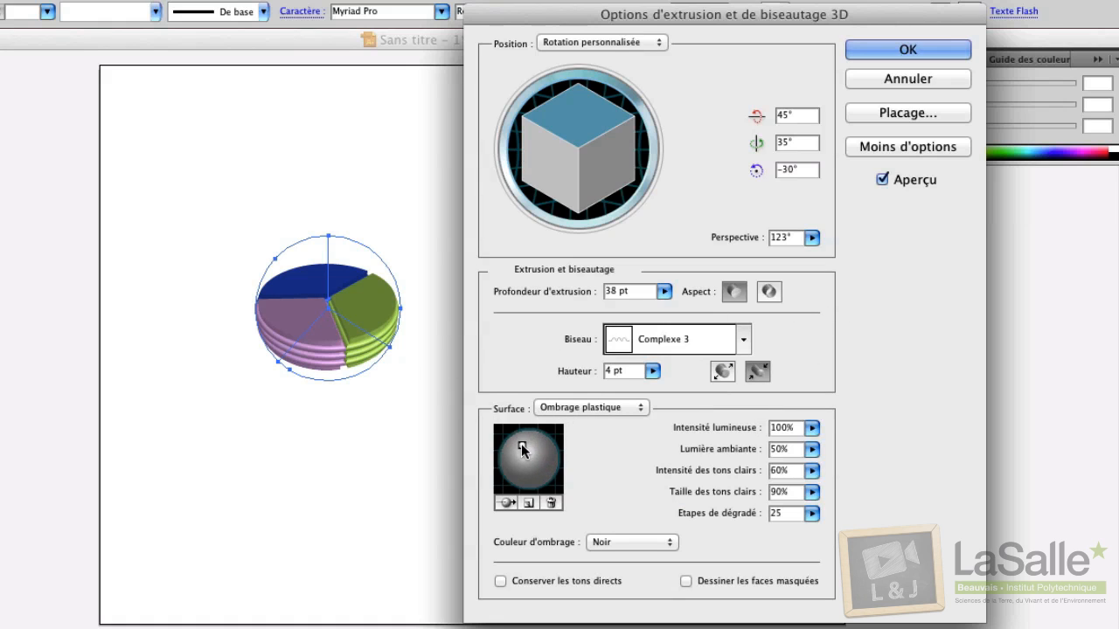
{"action": "left_click", "coordinate": [884, 149]}
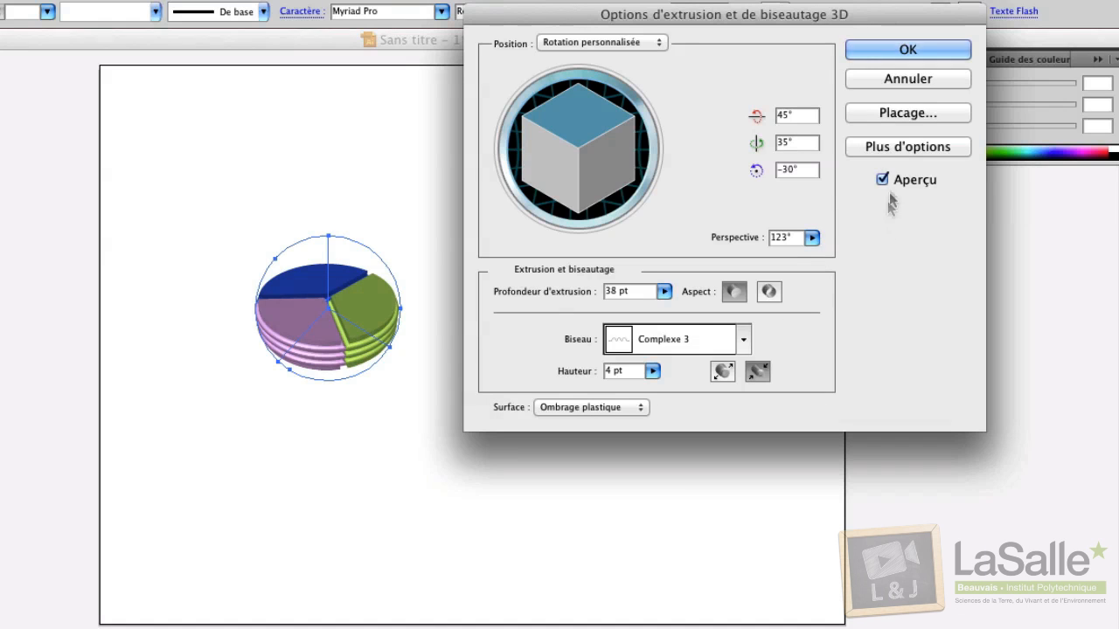
{"action": "left_click", "coordinate": [904, 145]}
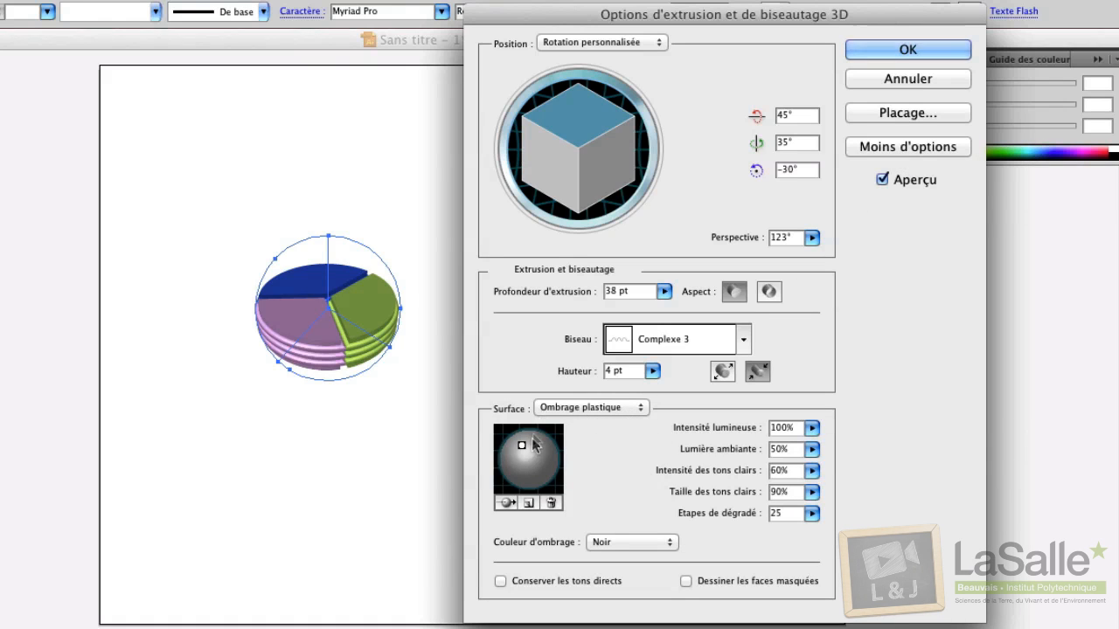
{"action": "mouse_move", "coordinate": [521, 450]}
{"action": "left_mouse_down"}
{"action": "mouse_move", "coordinate": [547, 477]}
{"action": "mouse_move", "coordinate": [548, 450]}
{"action": "left_mouse_up"}
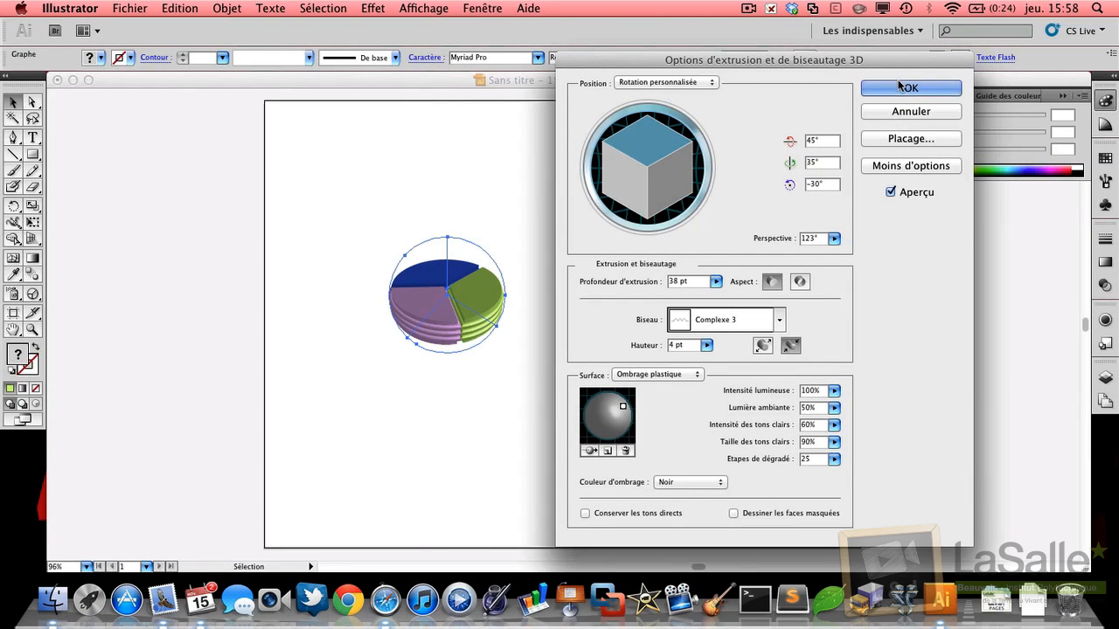
{"action": "left_click", "coordinate": [897, 89]}
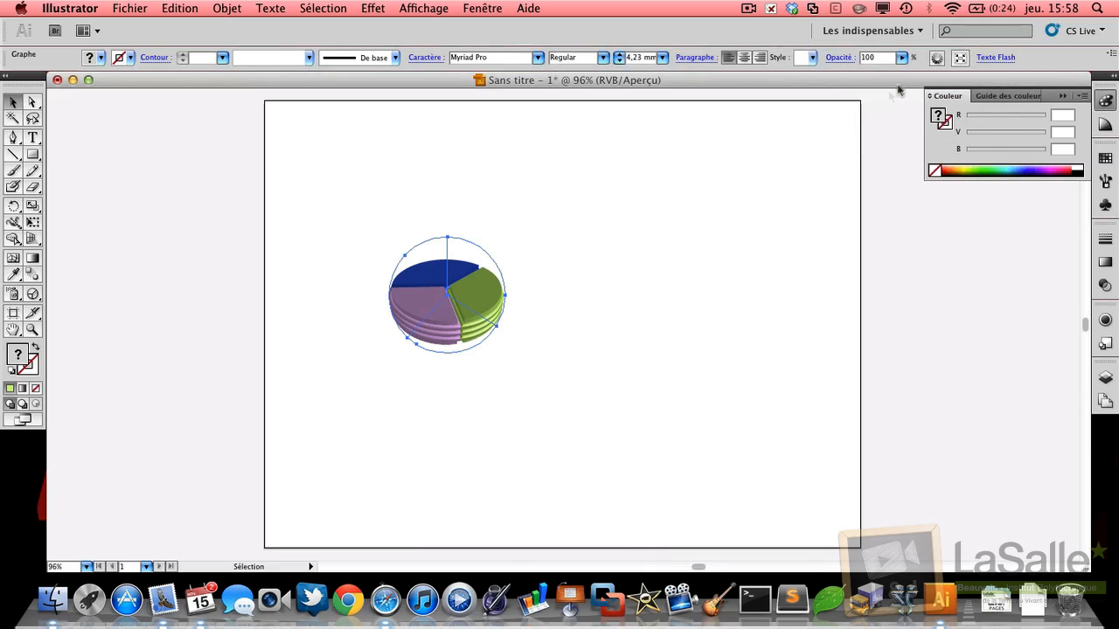
{"action": "left_click", "coordinate": [658, 229]}
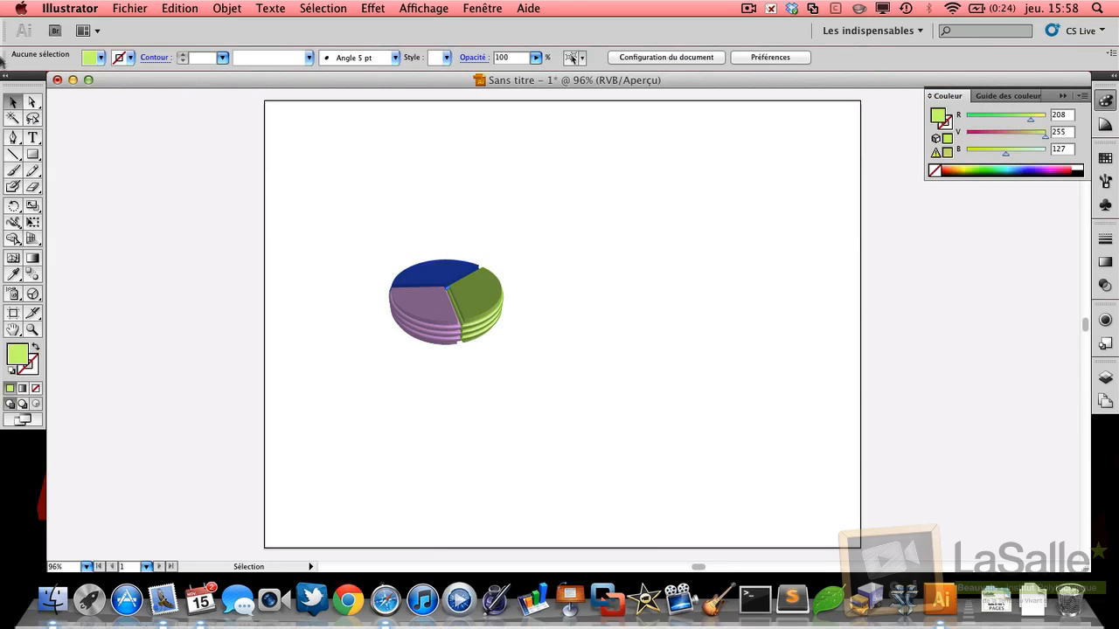
Step: Reopen the graph's applied 3D Extrude & Bevel effect from its appearance attributes, preview it and accept the settings
{"action": "left_click", "coordinate": [419, 278]}
{"action": "left_click", "coordinate": [374, 8]}
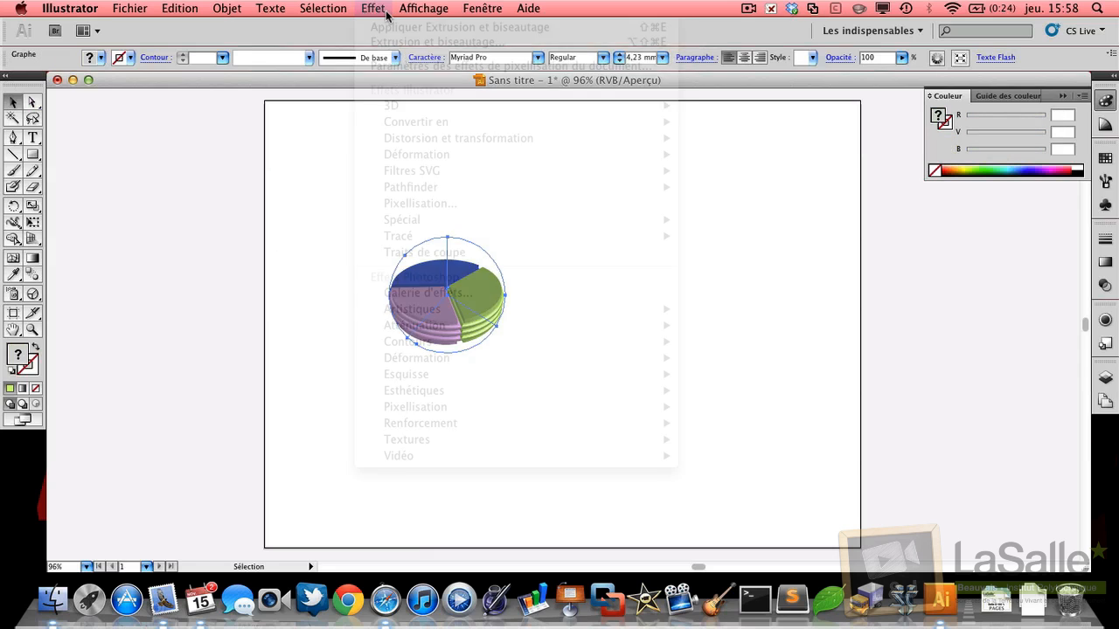
{"action": "mouse_move", "coordinate": [395, 106]}
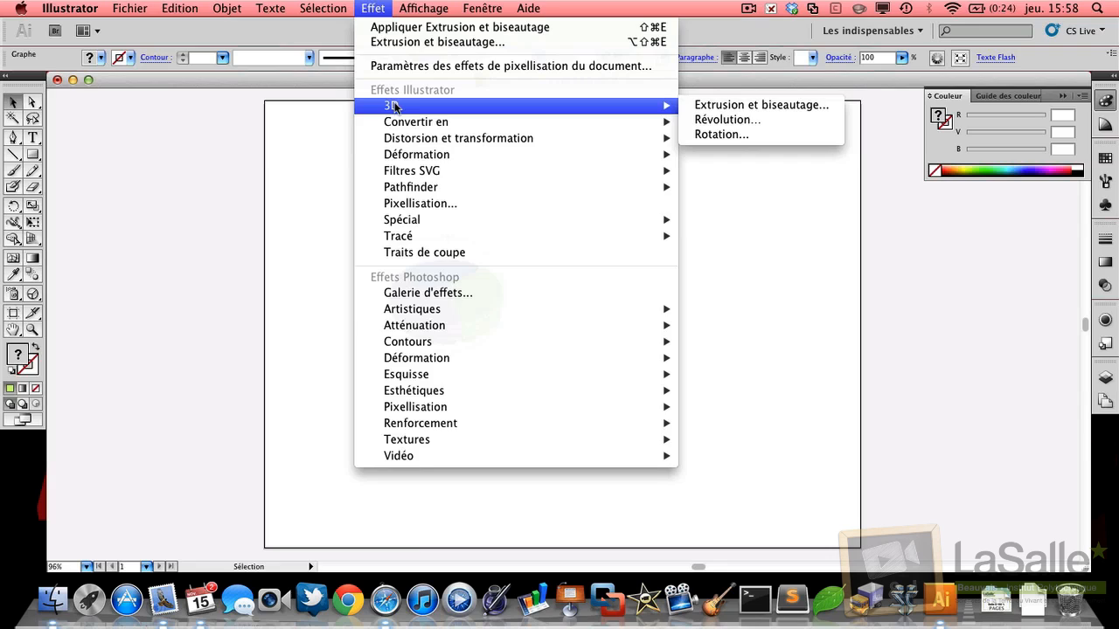
{"action": "left_click", "coordinate": [226, 103]}
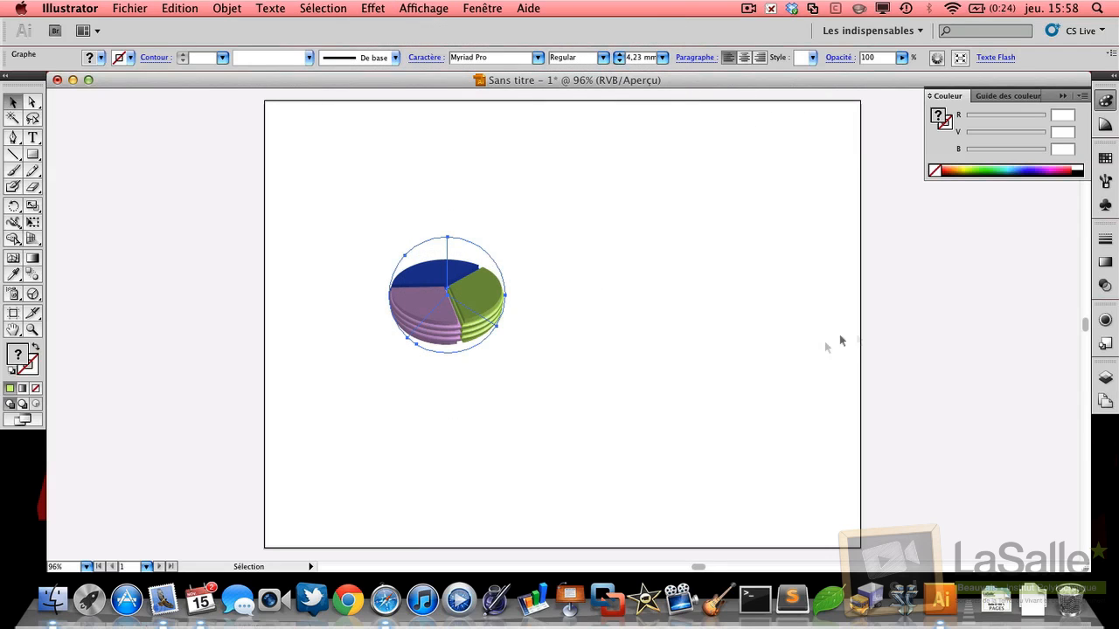
{"action": "left_click", "coordinate": [1103, 346]}
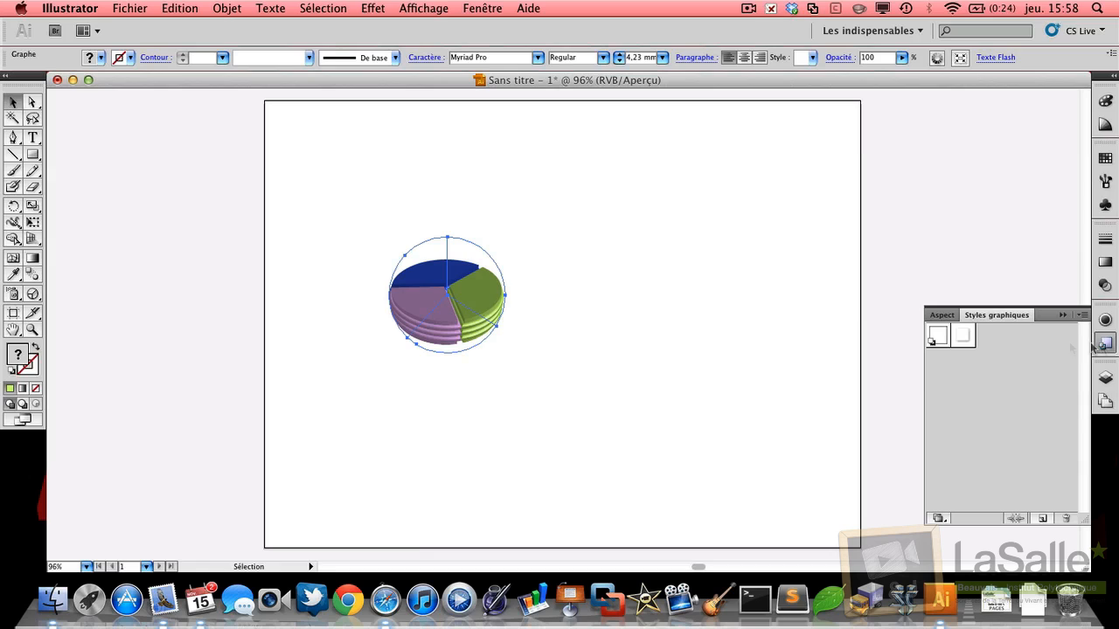
{"action": "left_click", "coordinate": [941, 316]}
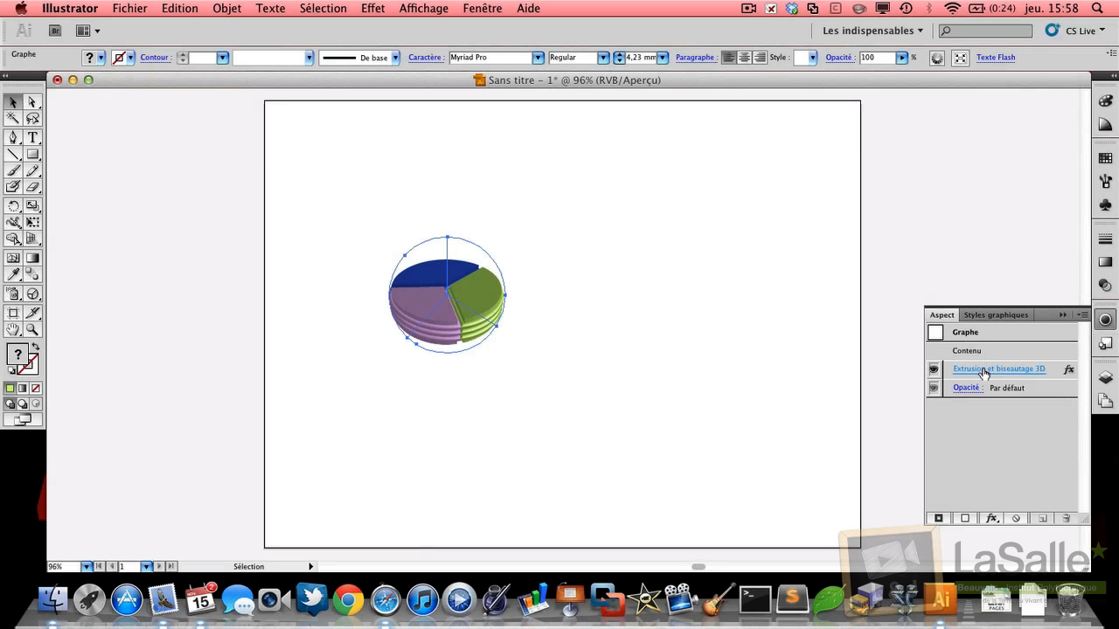
{"action": "left_click", "coordinate": [985, 371]}
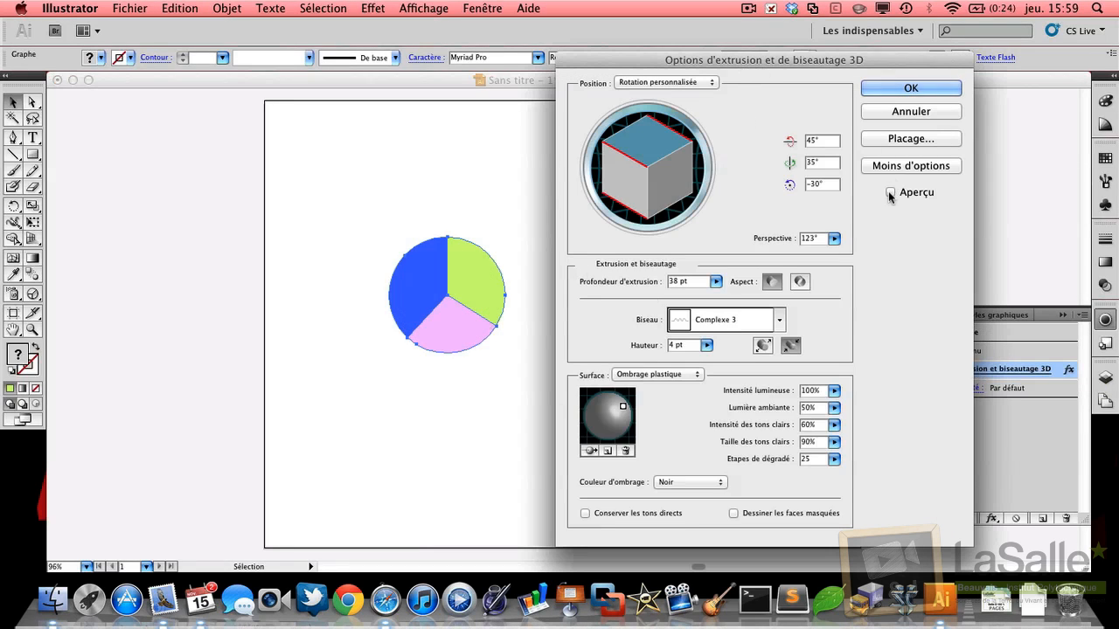
{"action": "left_click", "coordinate": [890, 193]}
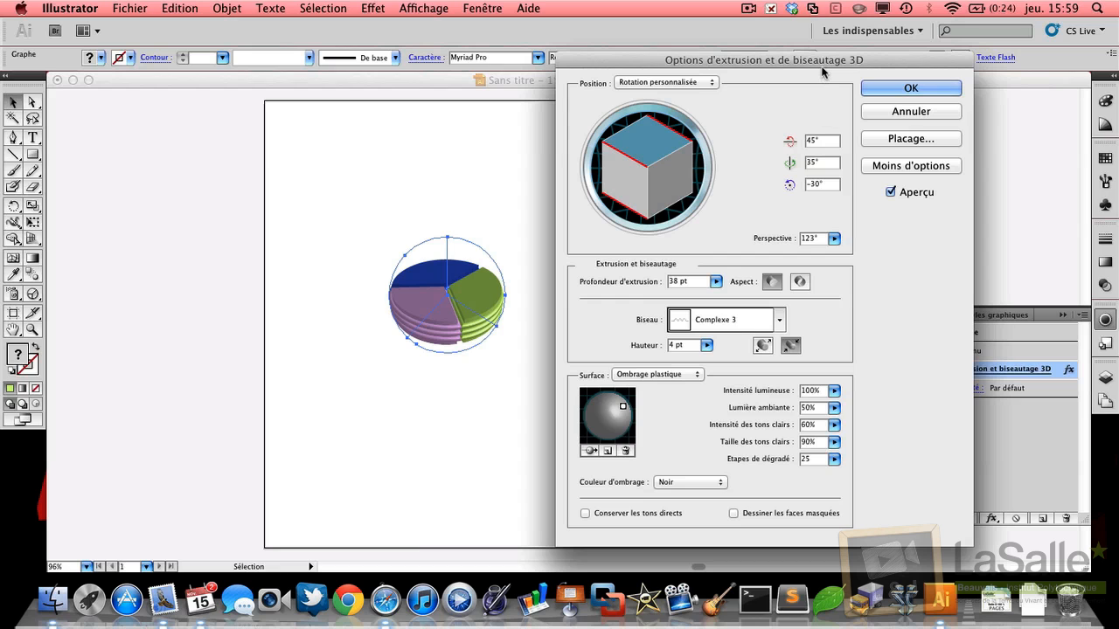
{"action": "mouse_move", "coordinate": [805, 60]}
{"action": "left_mouse_down"}
{"action": "mouse_move", "coordinate": [767, 58]}
{"action": "mouse_move", "coordinate": [799, 61]}
{"action": "left_mouse_up"}
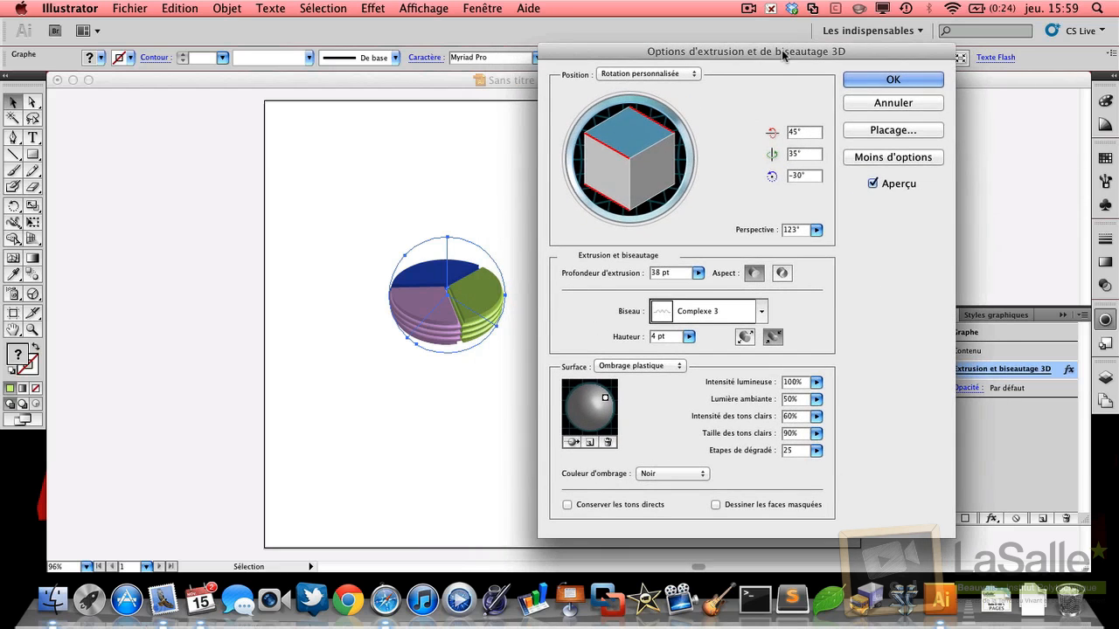
{"action": "left_click", "coordinate": [879, 80]}
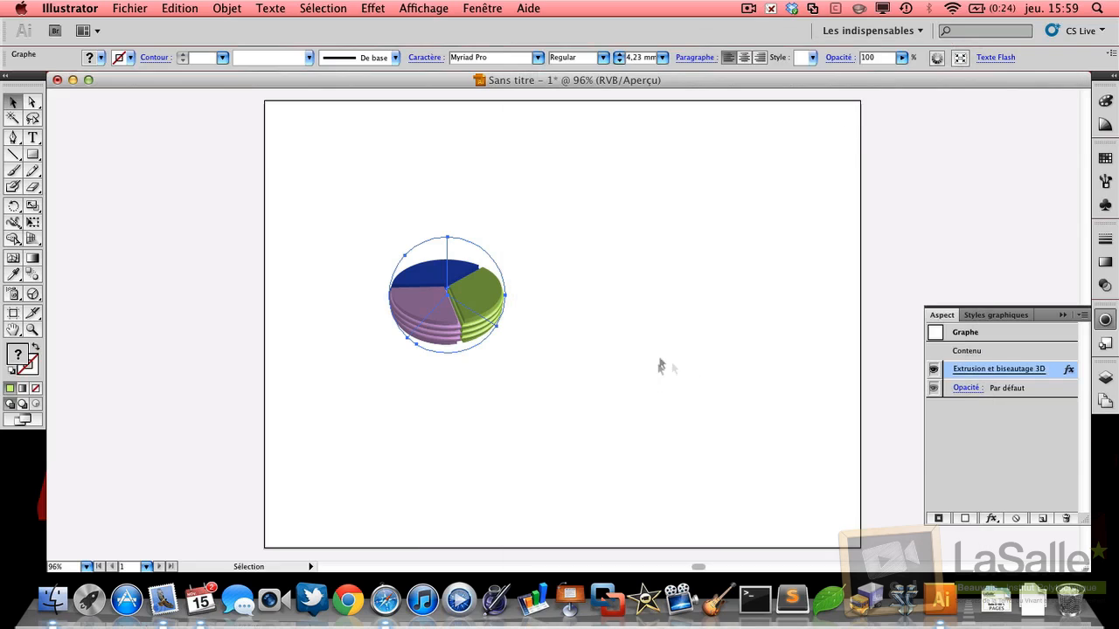
Step: Try the whole graph at 60% opacity, restore it to 100% and deselect the graph
{"action": "left_click", "coordinate": [965, 389]}
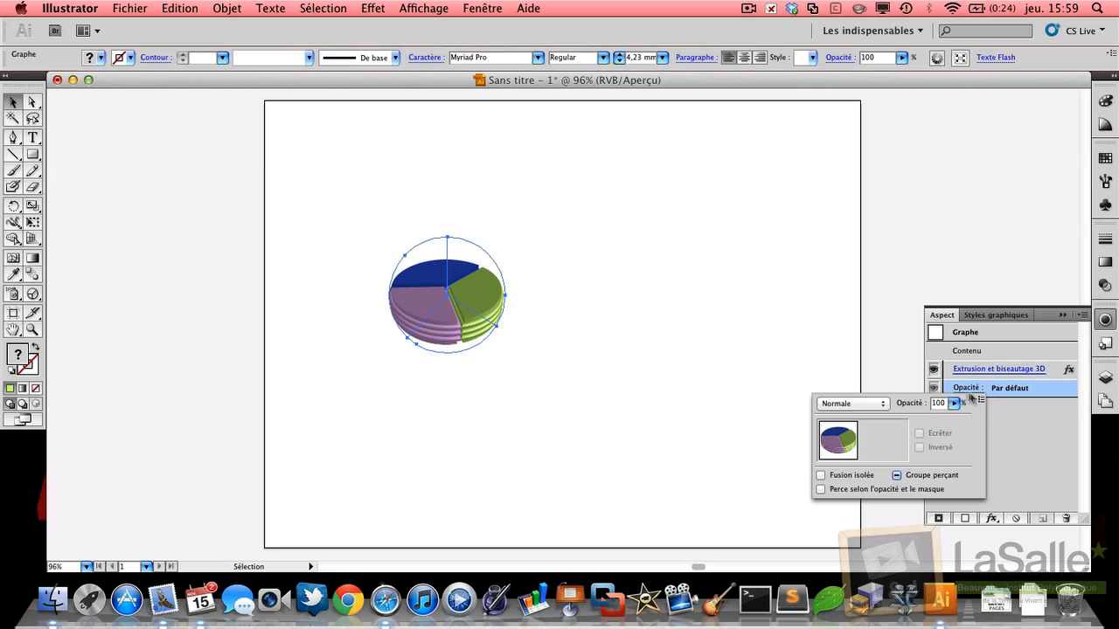
{"action": "left_click", "coordinate": [953, 403]}
{"action": "left_click_drag", "start_coordinate": [952, 421], "coordinate": [925, 425]}
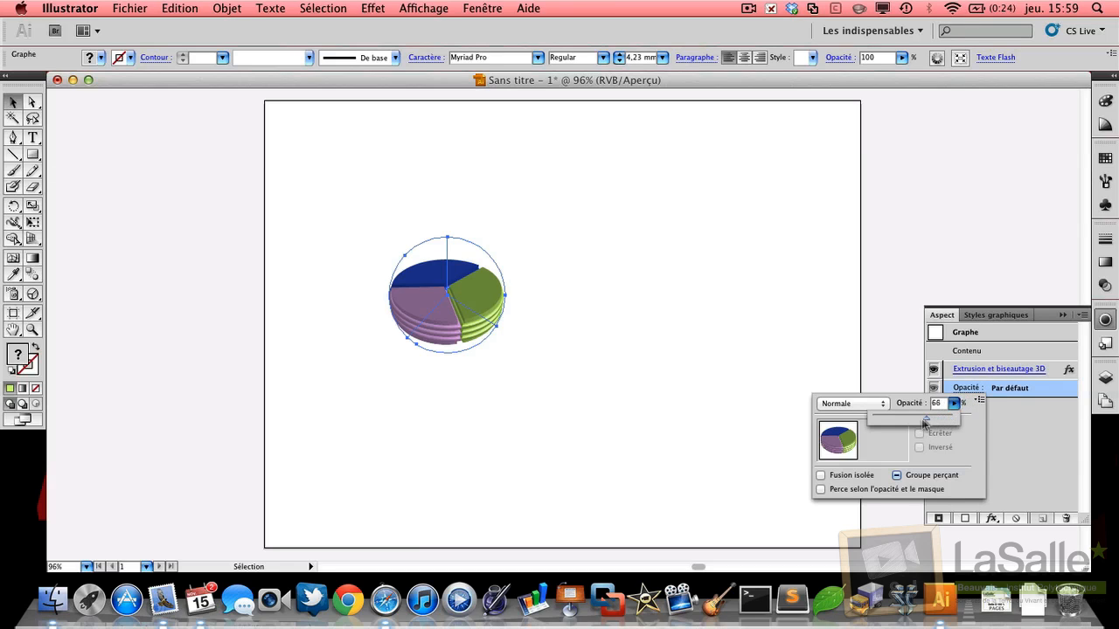
{"action": "left_click", "coordinate": [1026, 431]}
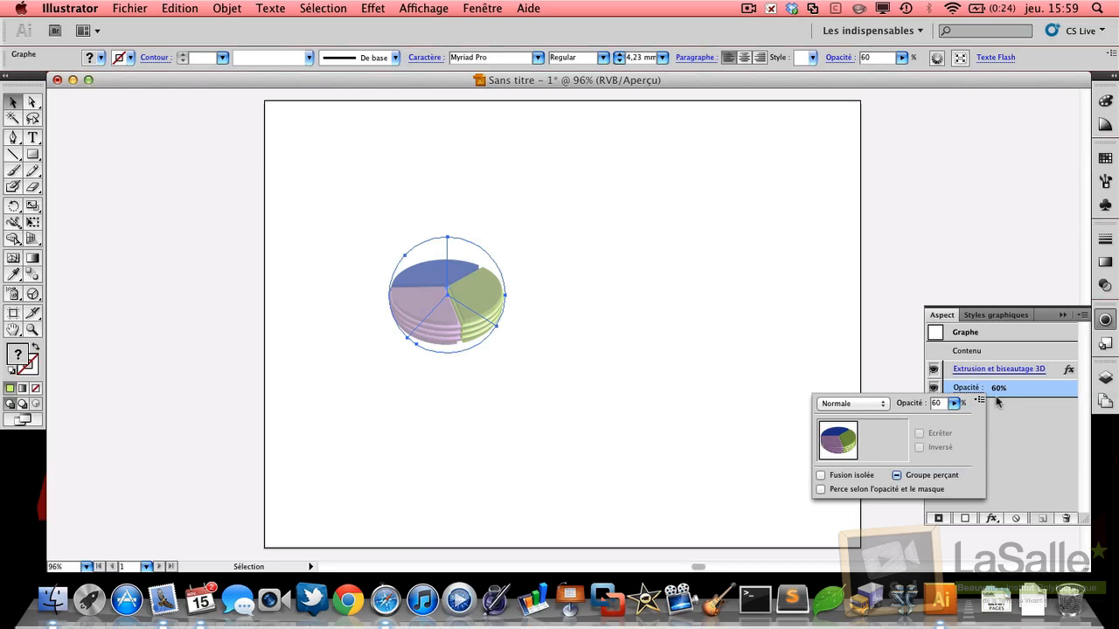
{"action": "left_click", "coordinate": [955, 403]}
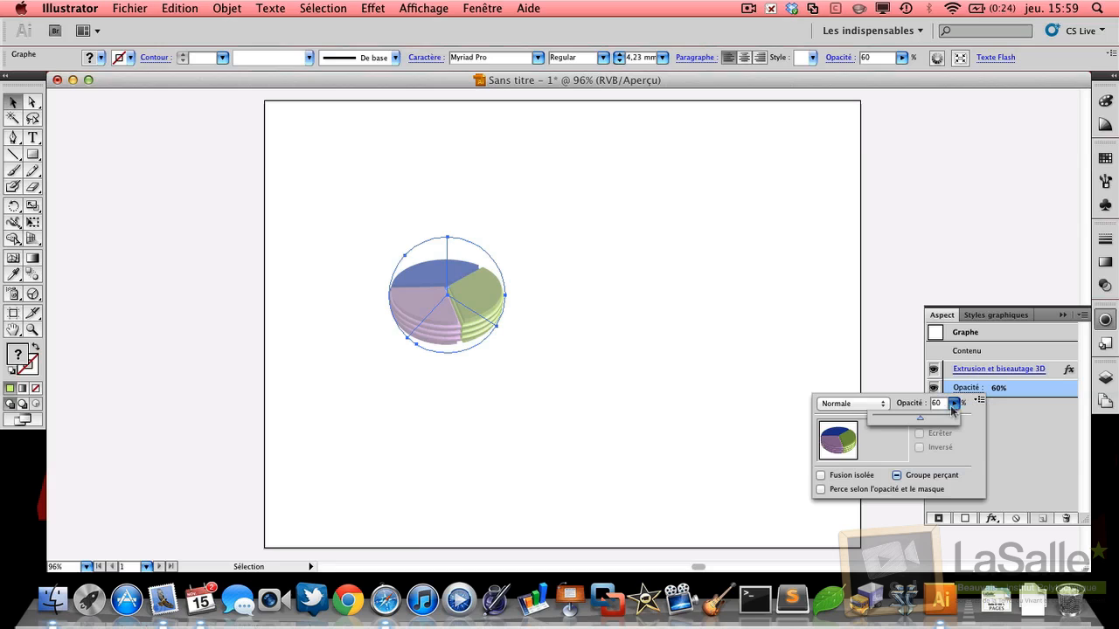
{"action": "left_click_drag", "start_coordinate": [923, 423], "coordinate": [961, 424]}
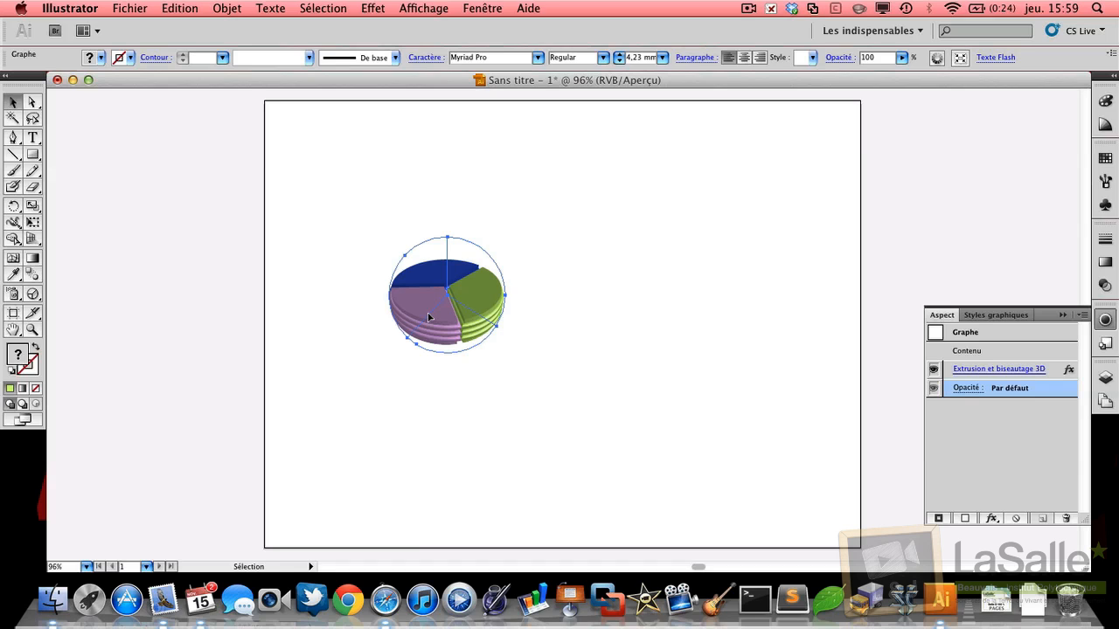
{"action": "left_click", "coordinate": [541, 274]}
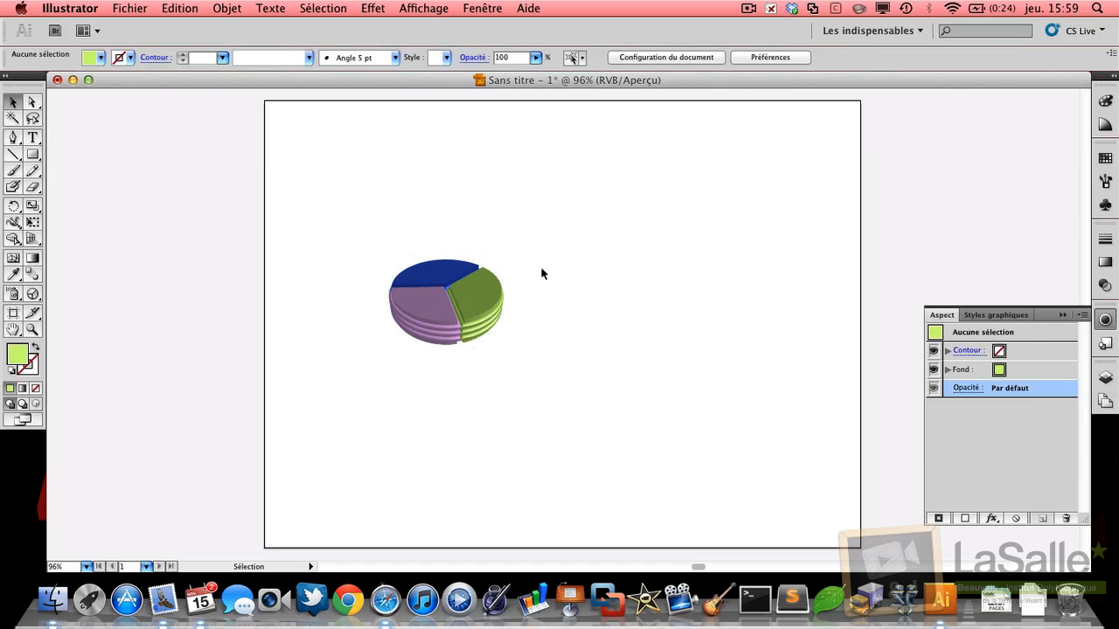
Step: Add three separate text labels reading Protoss, Zerg and Terran in the empty area beside the graph
{"action": "left_click", "coordinate": [33, 137]}
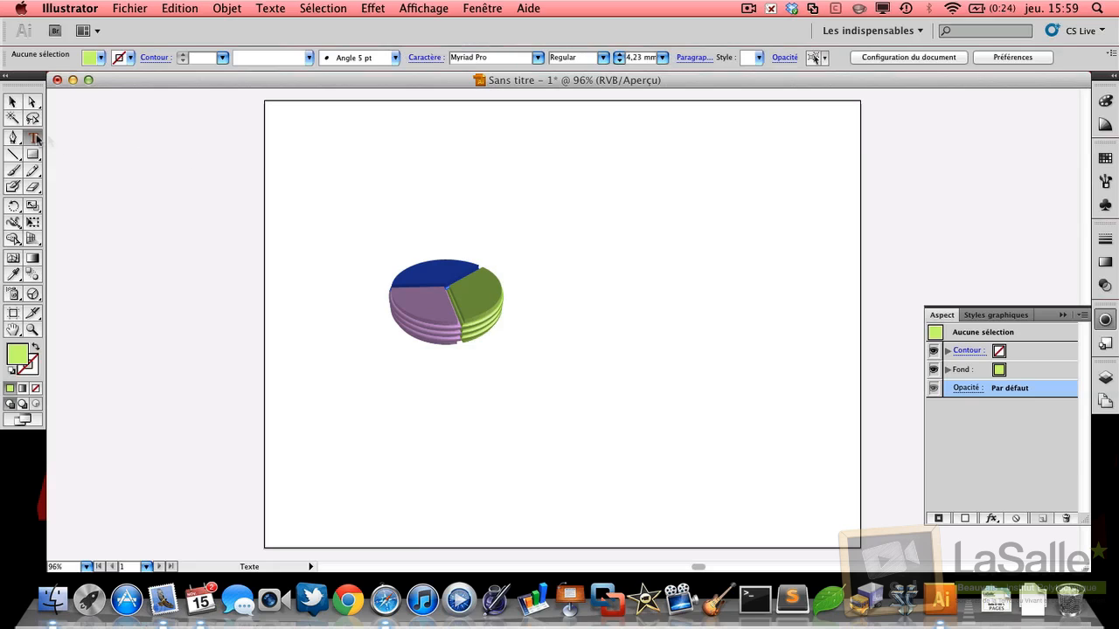
{"action": "left_click", "coordinate": [577, 191]}
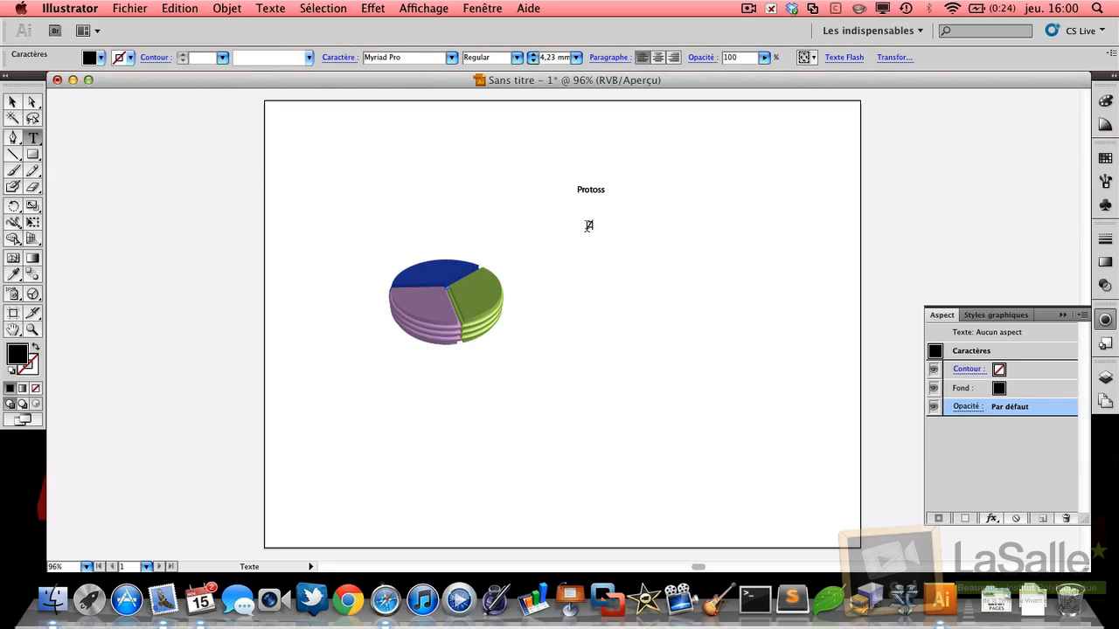
{"action": "left_click", "coordinate": [33, 139]}
{"action": "left_click", "coordinate": [584, 267]}
Step: Save the Protoss, Zerg and Terran labels as three separate symbols with default options and delete the labels from the artboard
{"action": "left_click", "coordinate": [1105, 205]}
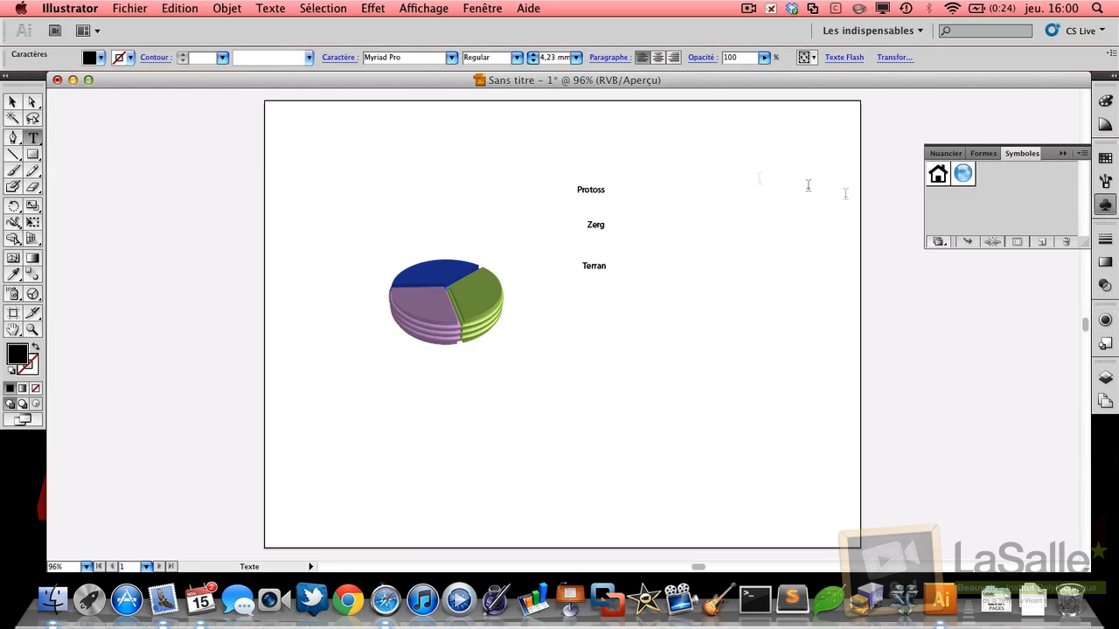
{"action": "left_click", "coordinate": [12, 103]}
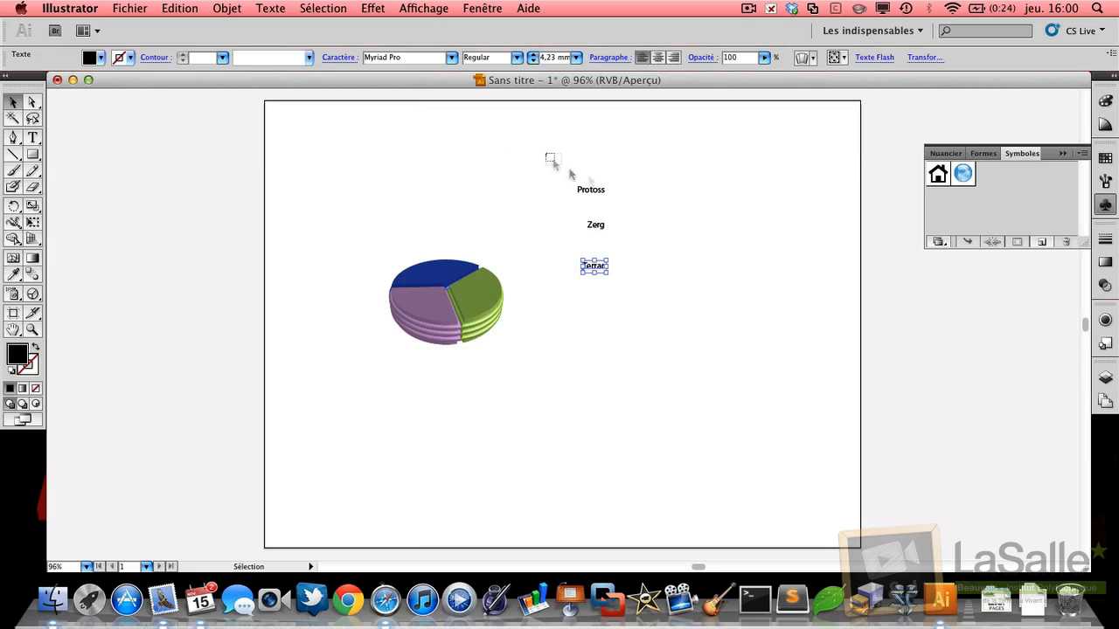
{"action": "left_click_drag", "start_coordinate": [549, 158], "coordinate": [1006, 183]}
{"action": "left_click", "coordinate": [737, 184]}
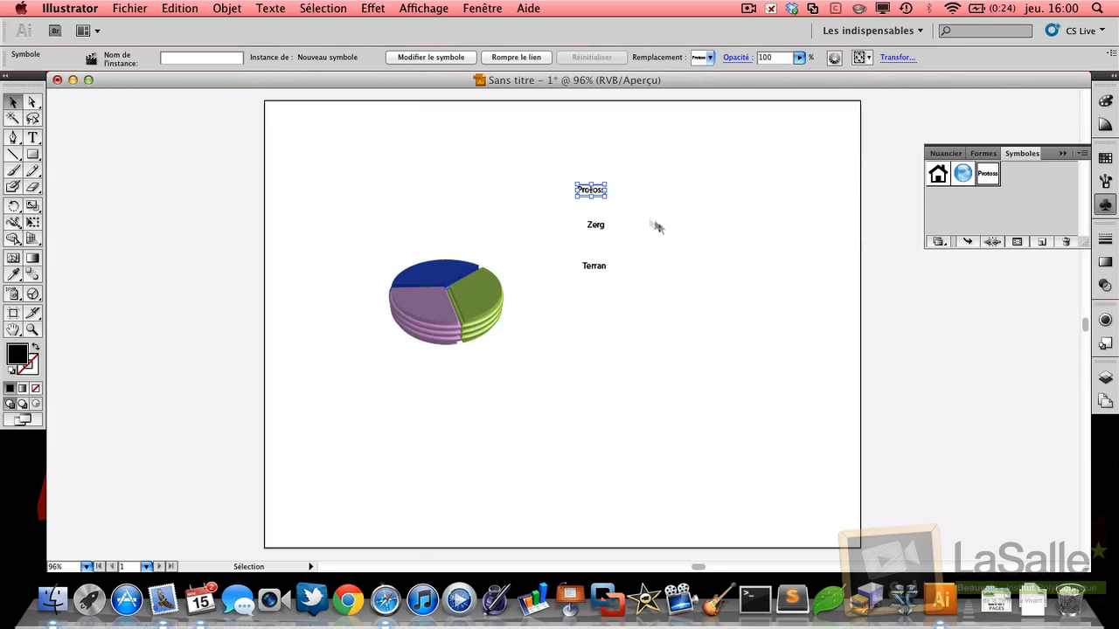
{"action": "left_click_drag", "start_coordinate": [643, 218], "coordinate": [1018, 191]}
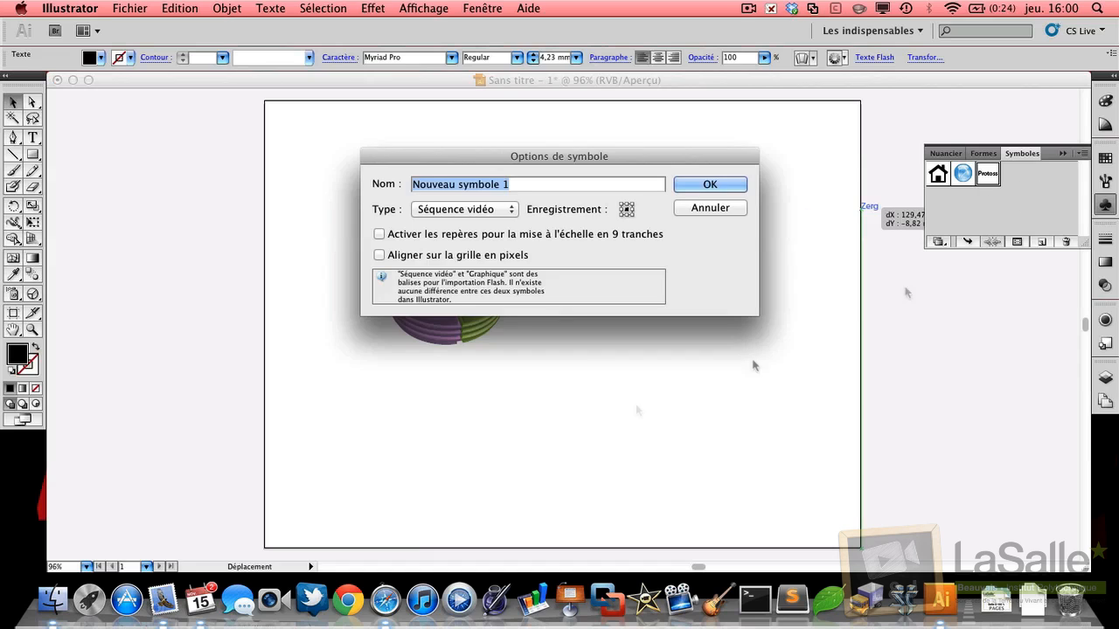
{"action": "left_click", "coordinate": [695, 187]}
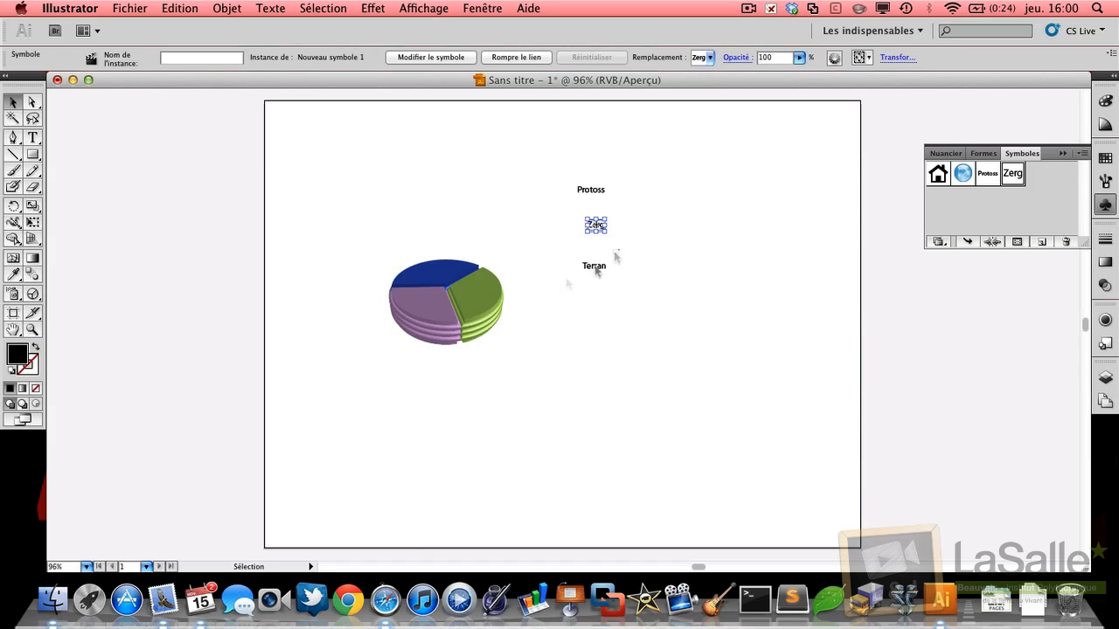
{"action": "left_click_drag", "start_coordinate": [595, 266], "coordinate": [1047, 194]}
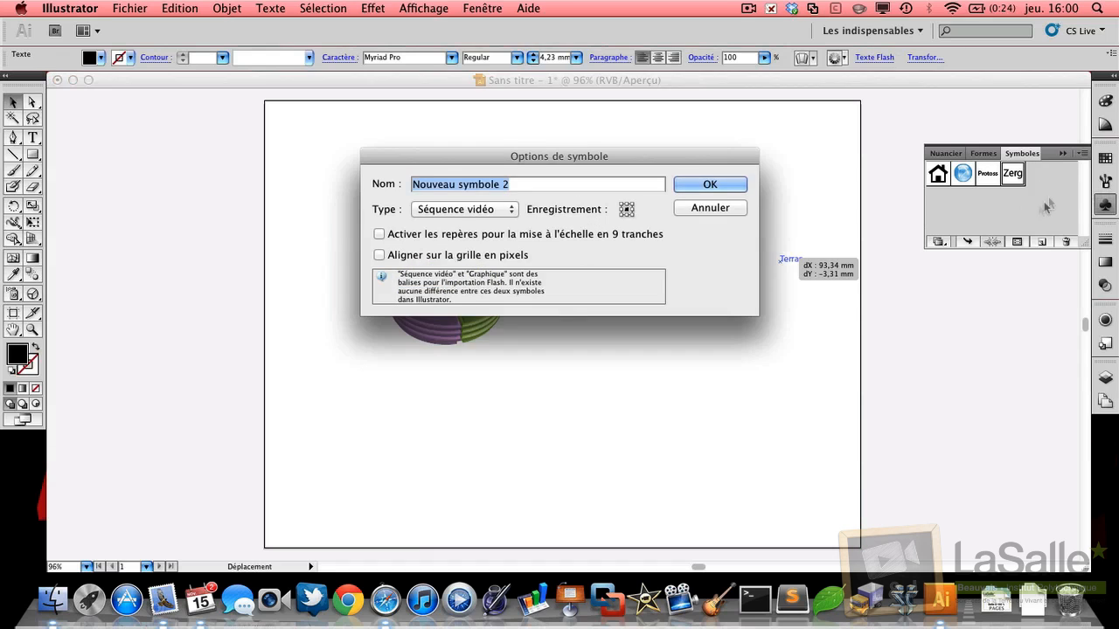
{"action": "left_click", "coordinate": [740, 187]}
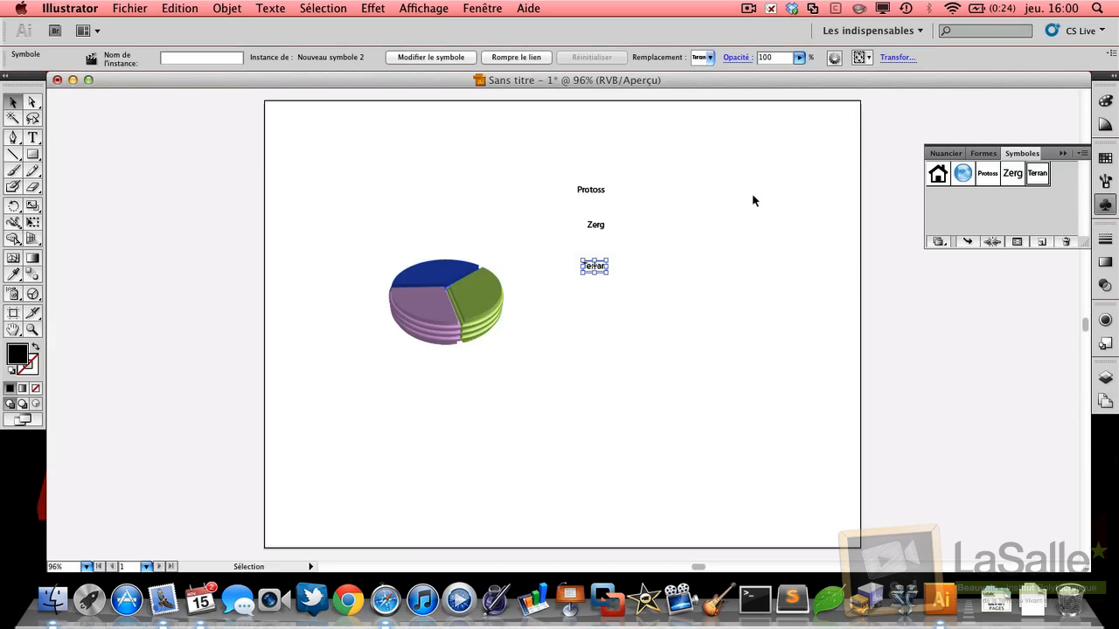
{"action": "left_click_drag", "start_coordinate": [707, 185], "coordinate": [579, 288]}
{"action": "key", "text": "Delete"}
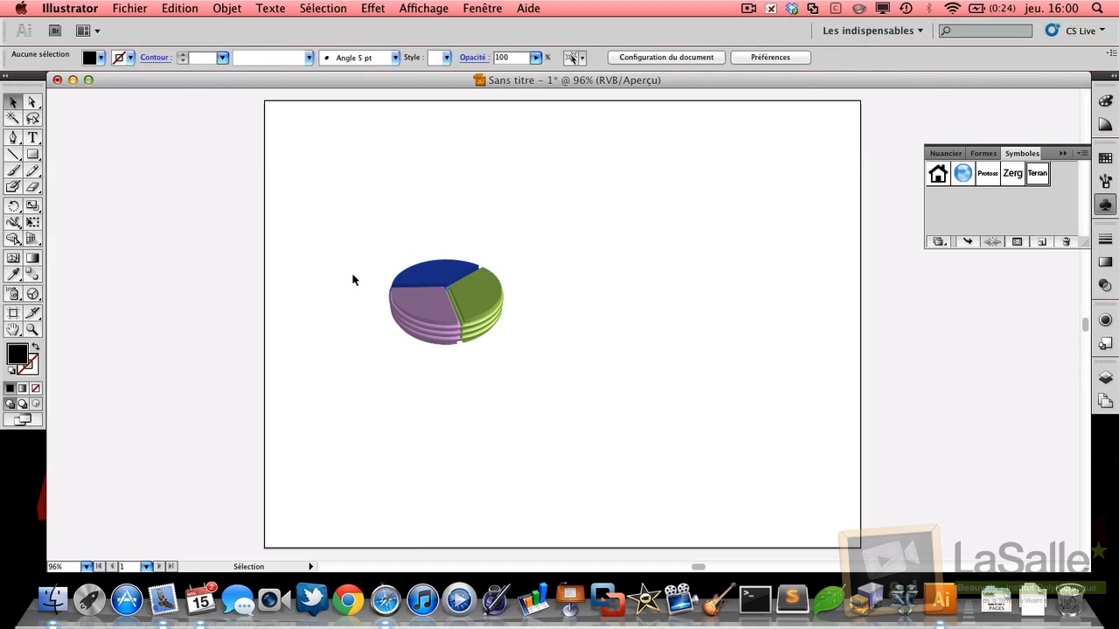
Step: Reopen the graph's 3D Extrude & Bevel effect with preview on and open its Map Art settings
{"action": "left_click", "coordinate": [429, 277]}
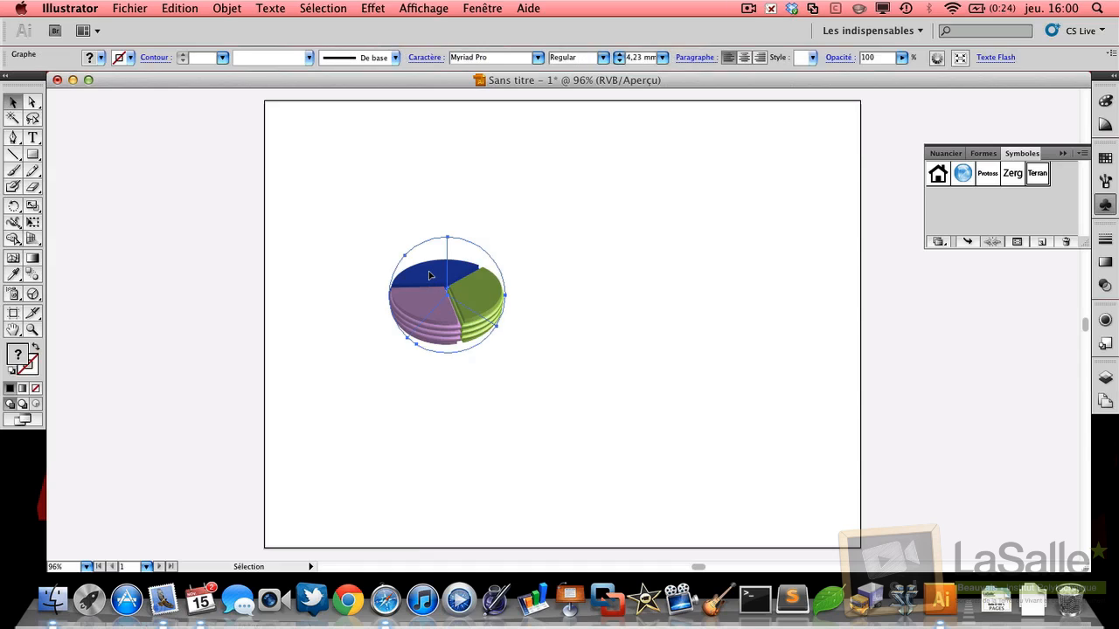
{"action": "left_click", "coordinate": [1104, 322]}
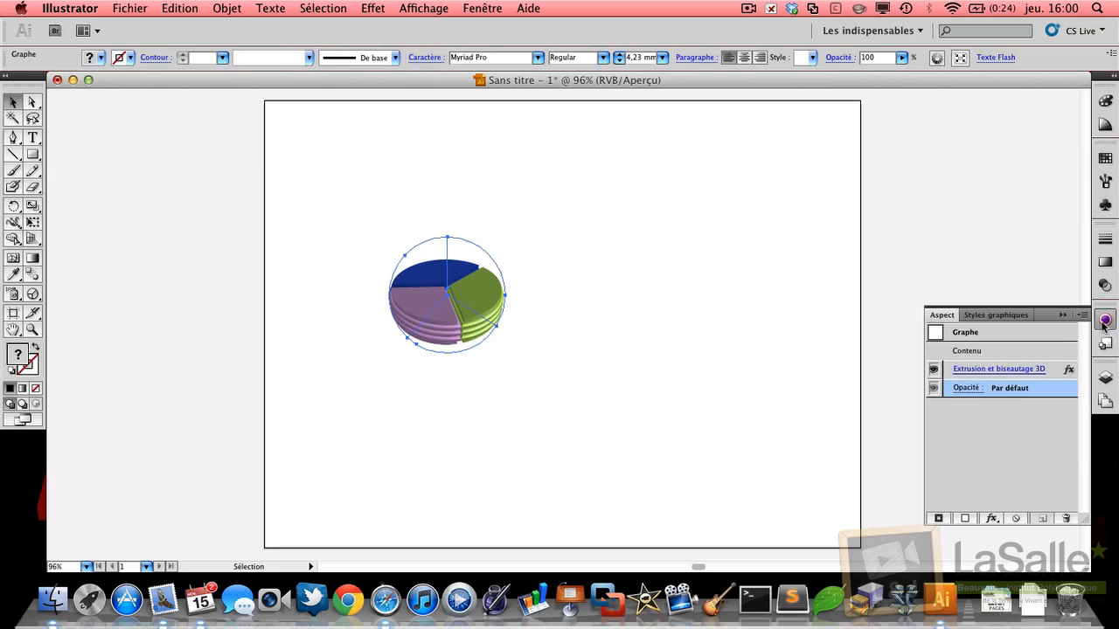
{"action": "left_click", "coordinate": [999, 371]}
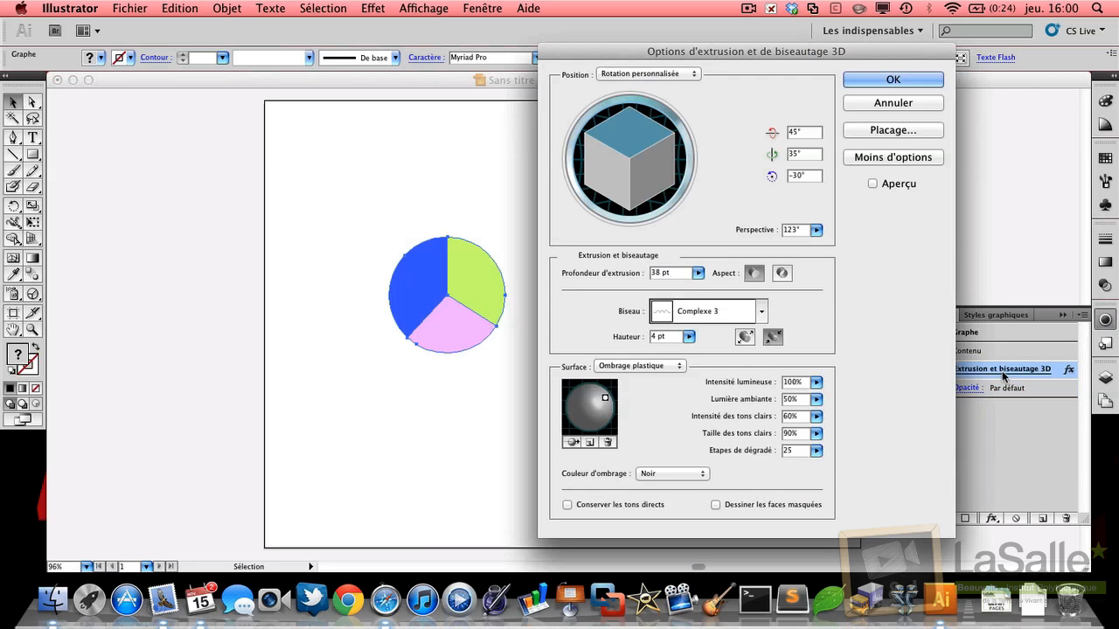
{"action": "left_click", "coordinate": [907, 182]}
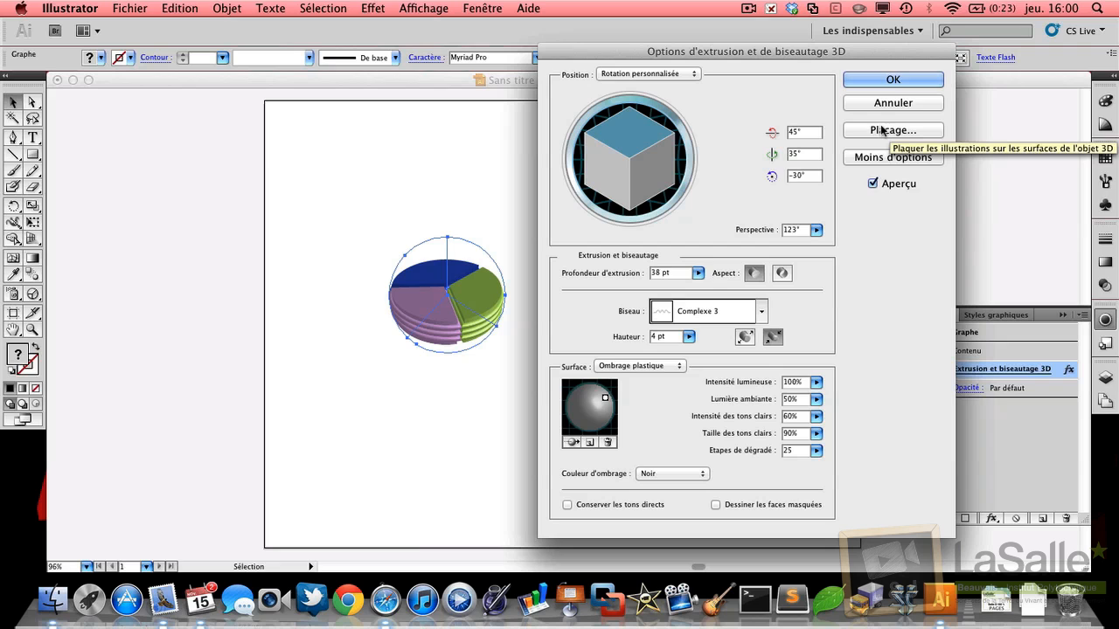
{"action": "left_click", "coordinate": [883, 130]}
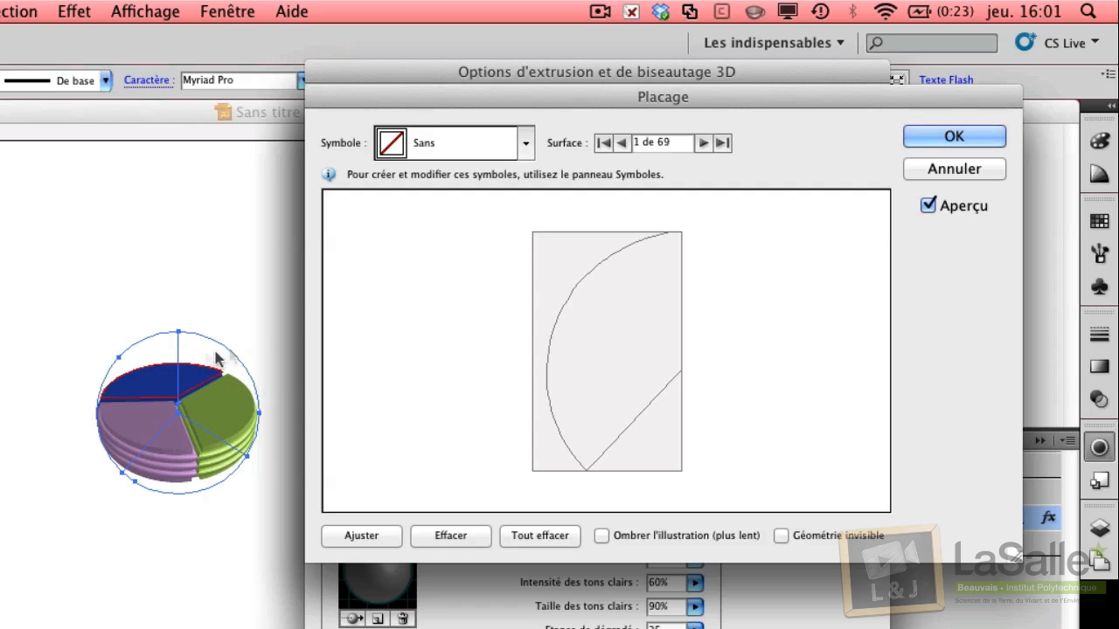
Step: Map the Protoss symbol onto surface 1, the blue slice's top face, and enlarge it upright within the slice outline
{"action": "left_click", "coordinate": [525, 142]}
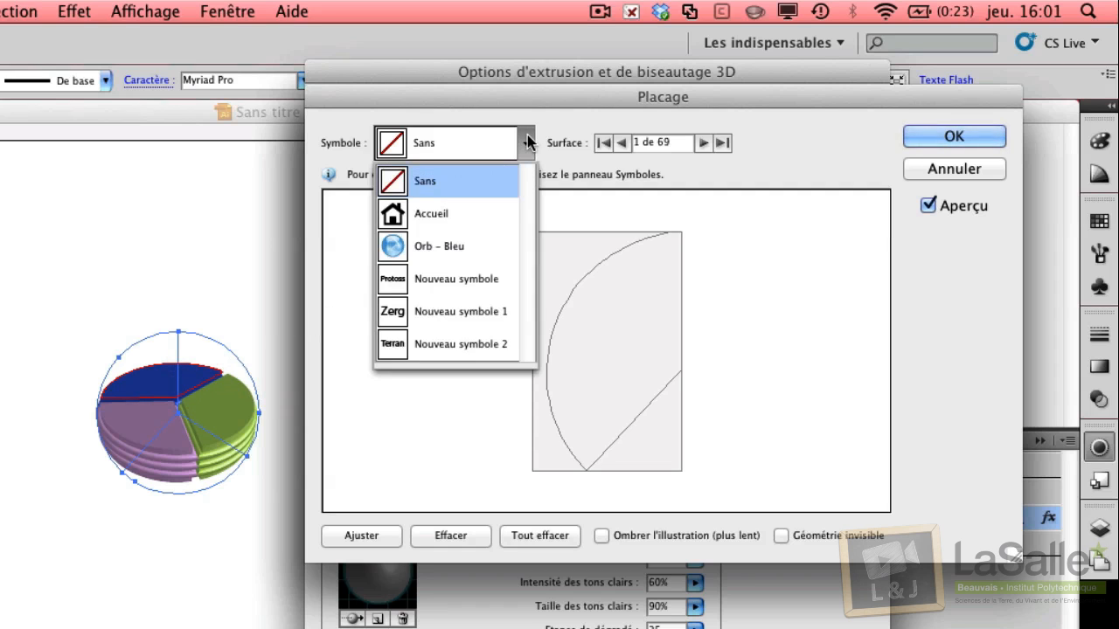
{"action": "left_click", "coordinate": [418, 280]}
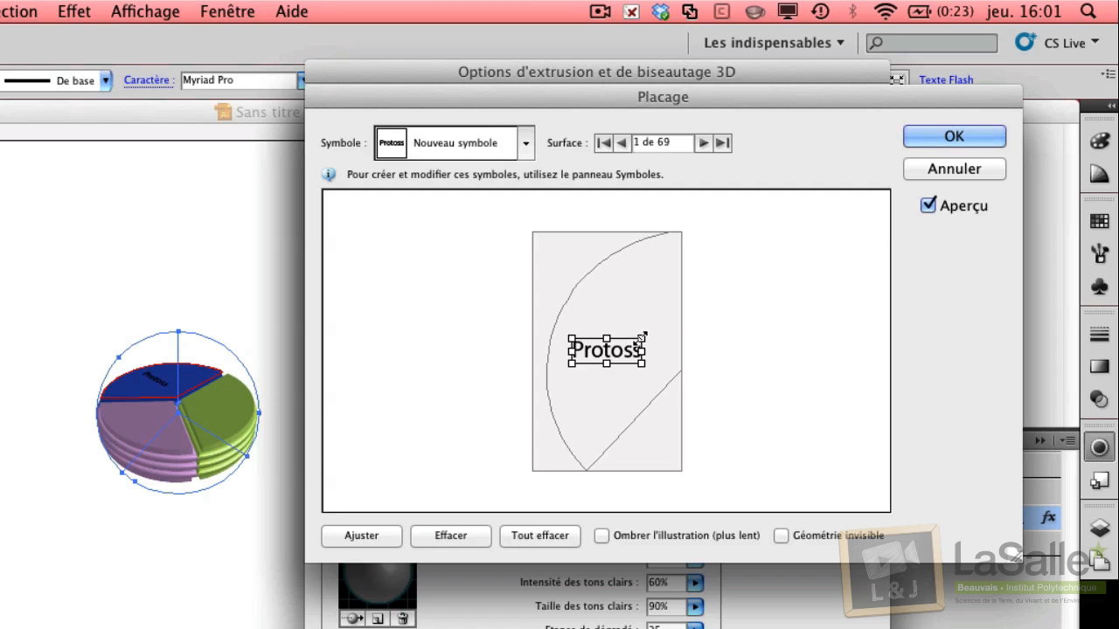
{"action": "left_click_drag", "start_coordinate": [642, 335], "coordinate": [672, 328]}
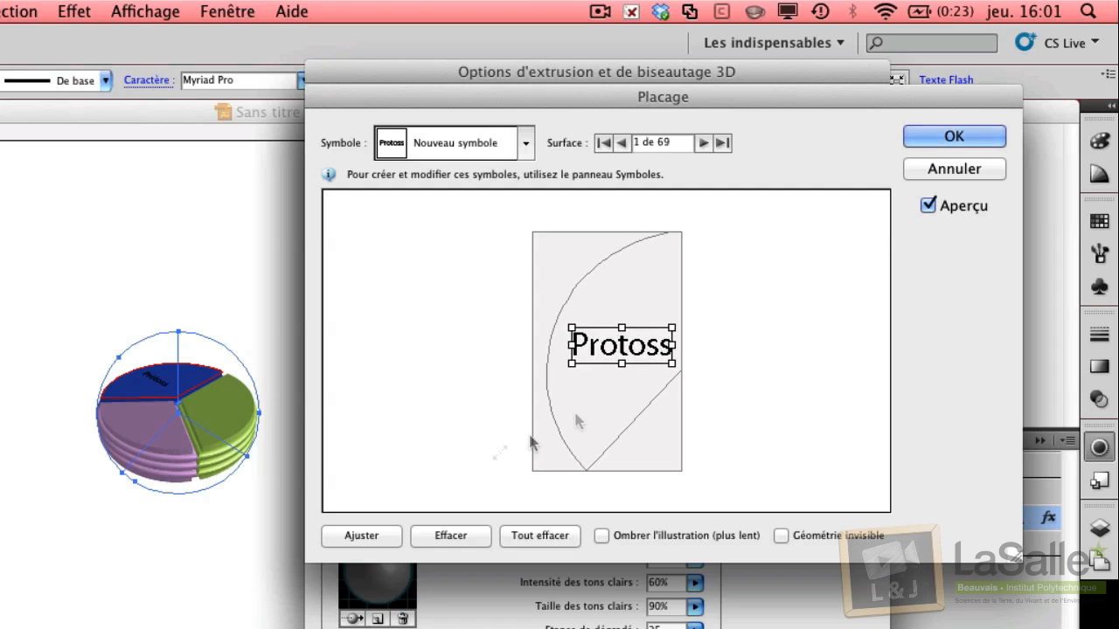
{"action": "left_click_drag", "start_coordinate": [530, 443], "coordinate": [524, 439]}
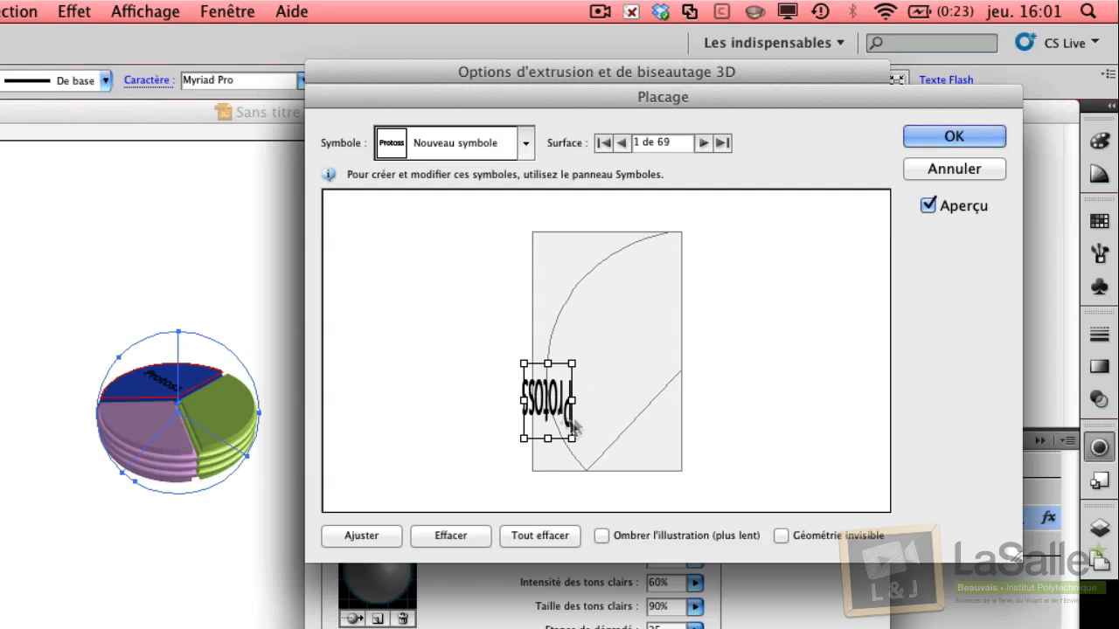
{"action": "left_click_drag", "start_coordinate": [522, 439], "coordinate": [652, 305]}
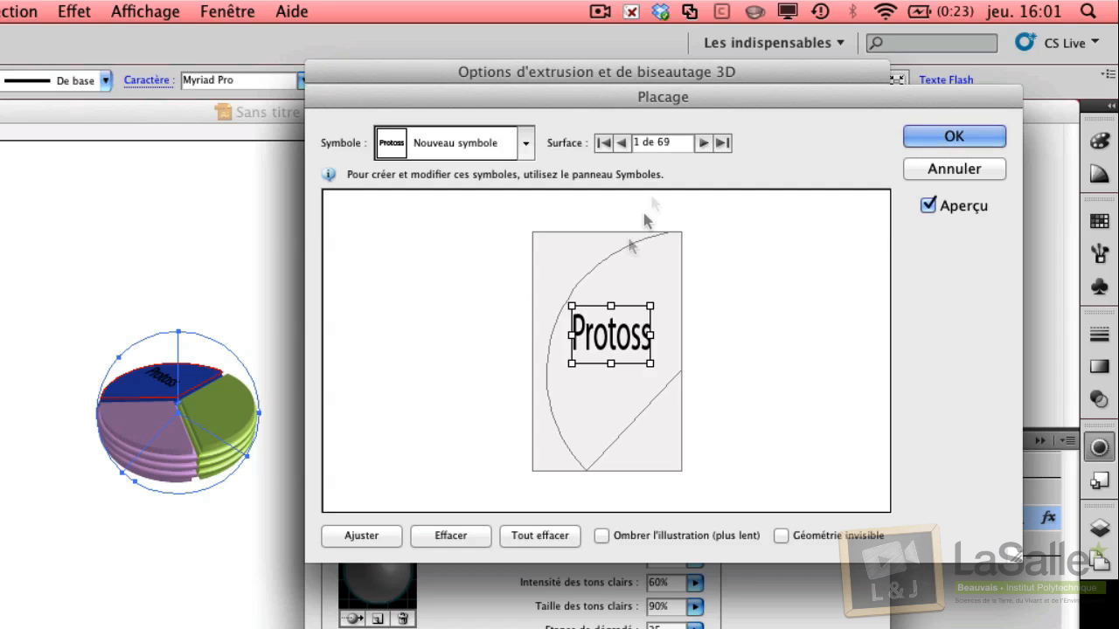
Step: Map the Zerg symbol onto surface 25, the pink slice's top face, and enlarge it within the slice outline
{"action": "left_click", "coordinate": [703, 143]}
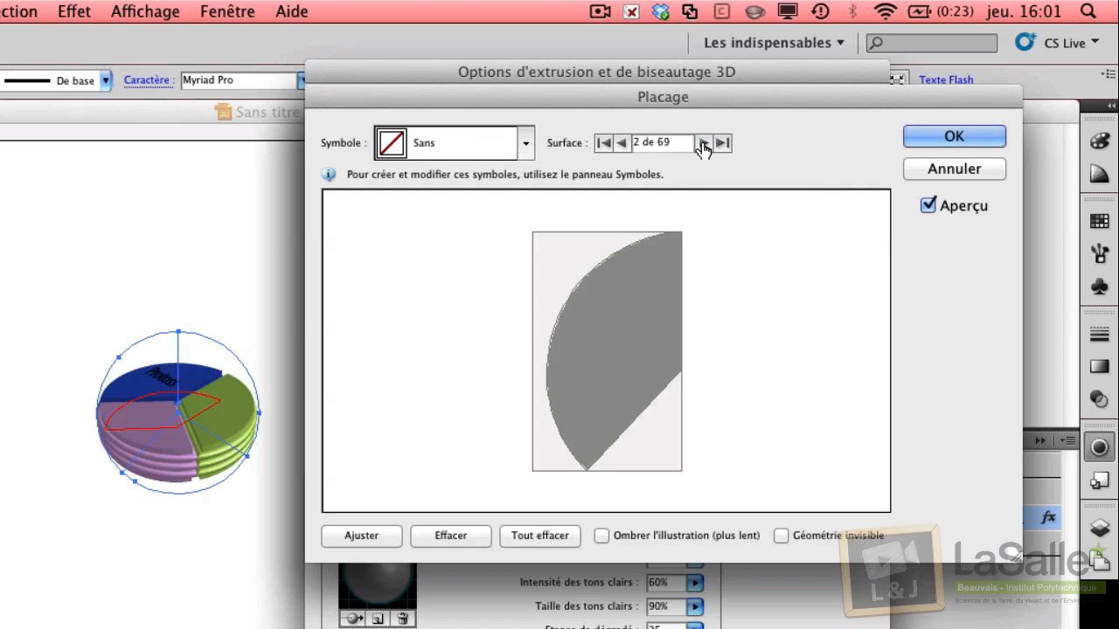
{"action": "left_click", "coordinate": [622, 143]}
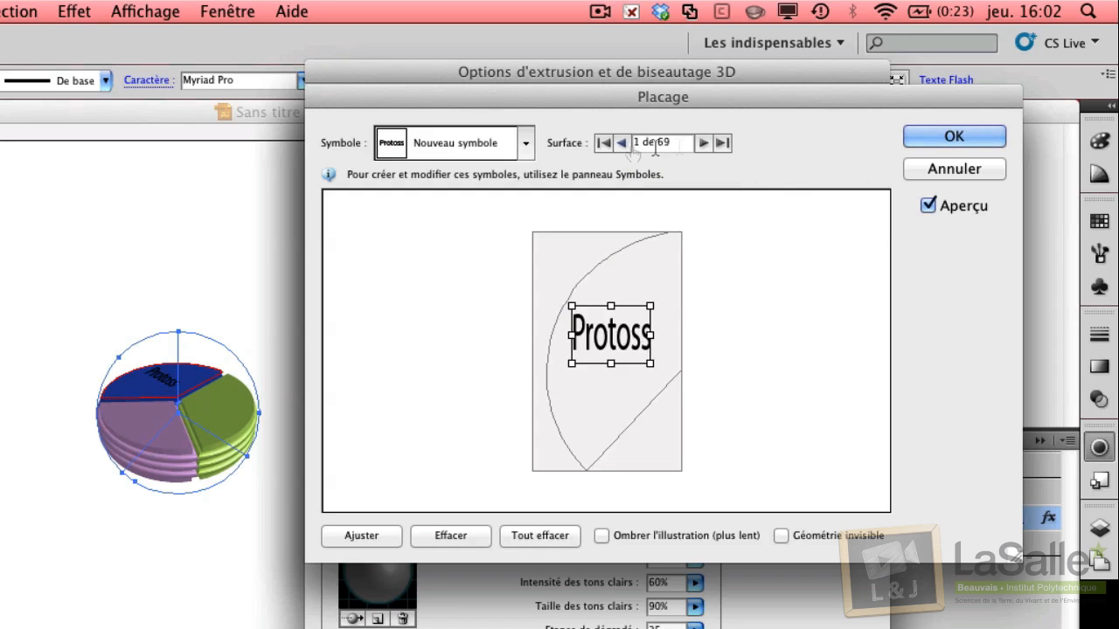
{"action": "left_click", "coordinate": [703, 143]}
{"action": "left_click", "coordinate": [702, 143]}
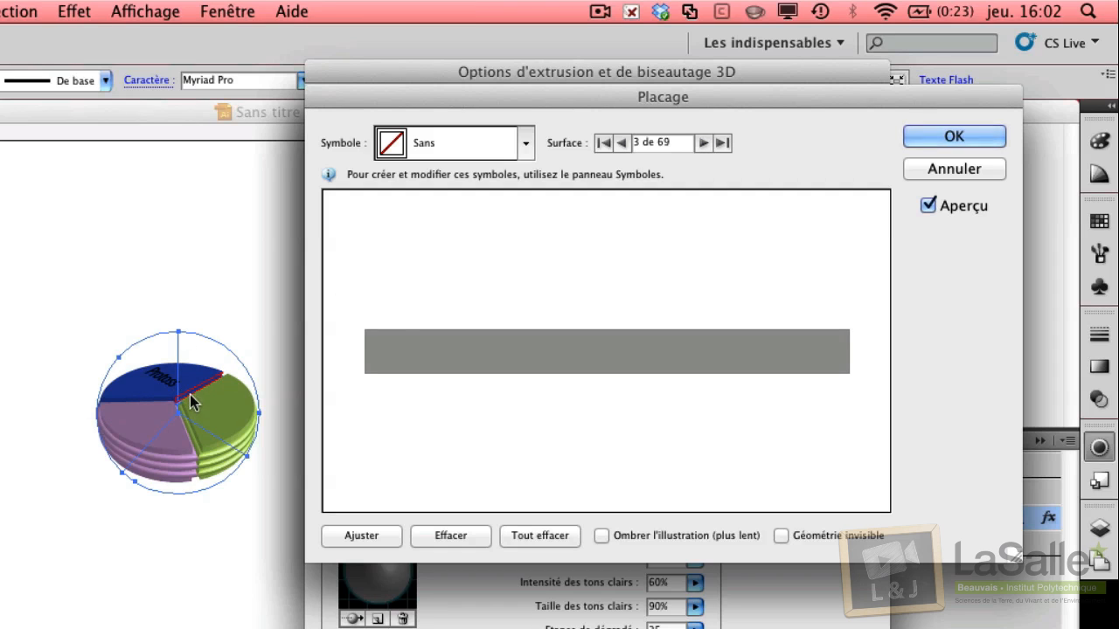
{"action": "left_click", "coordinate": [703, 143]}
{"action": "left_click", "coordinate": [703, 143]}
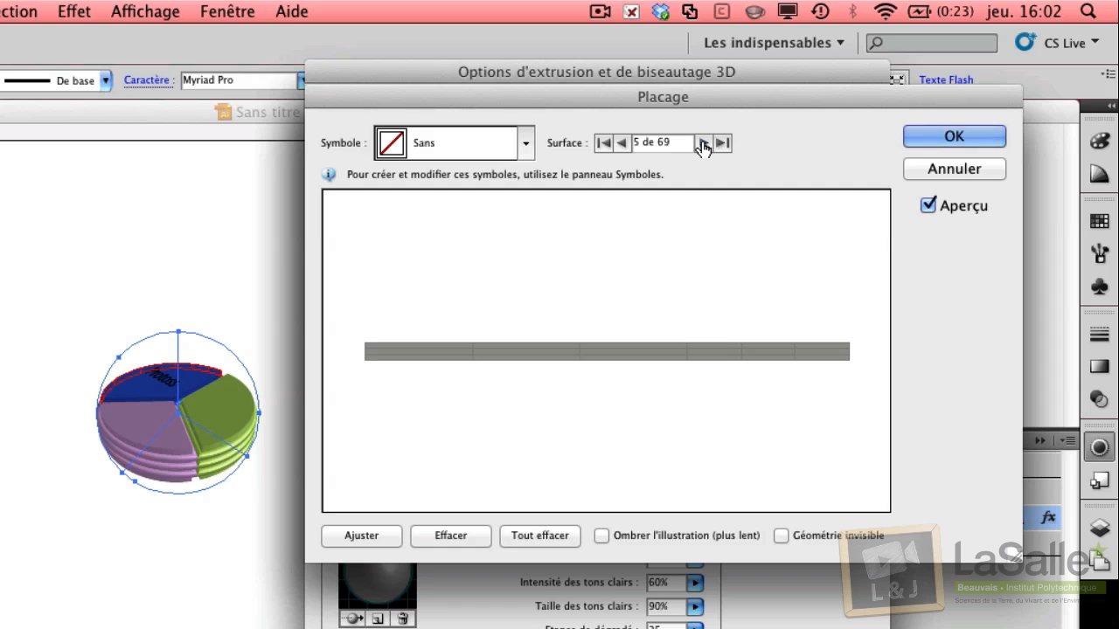
{"action": "left_click", "coordinate": [703, 144]}
{"action": "left_click", "coordinate": [702, 144]}
{"action": "left_click", "coordinate": [702, 143]}
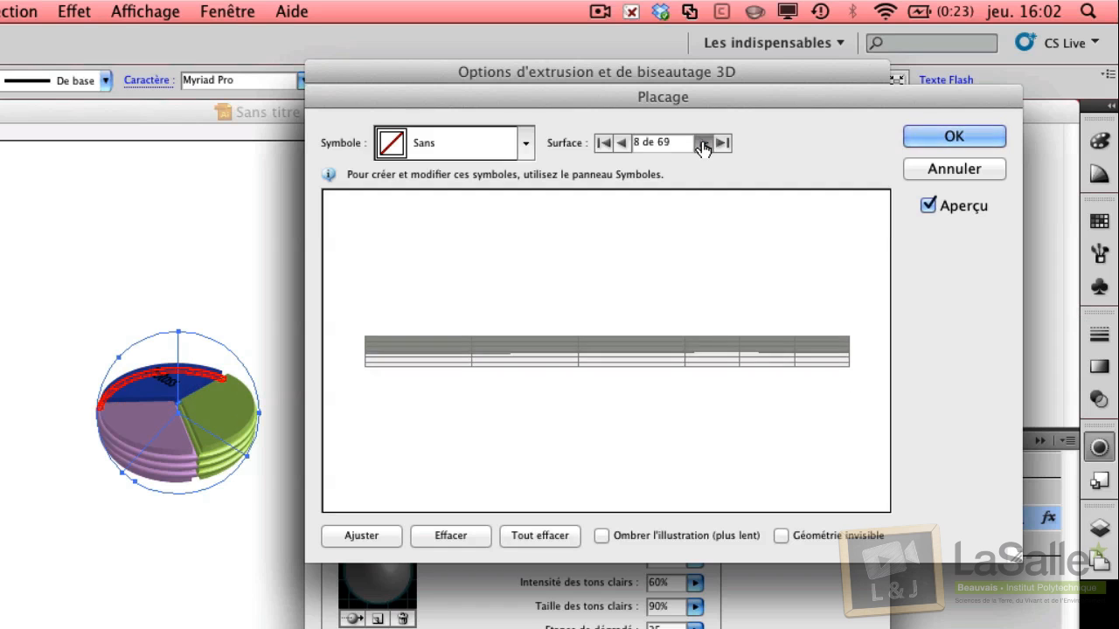
{"action": "left_click", "coordinate": [703, 143]}
{"action": "left_click", "coordinate": [702, 144]}
{"action": "left_click", "coordinate": [703, 143]}
{"action": "left_click", "coordinate": [703, 143]}
{"action": "left_click", "coordinate": [703, 143]}
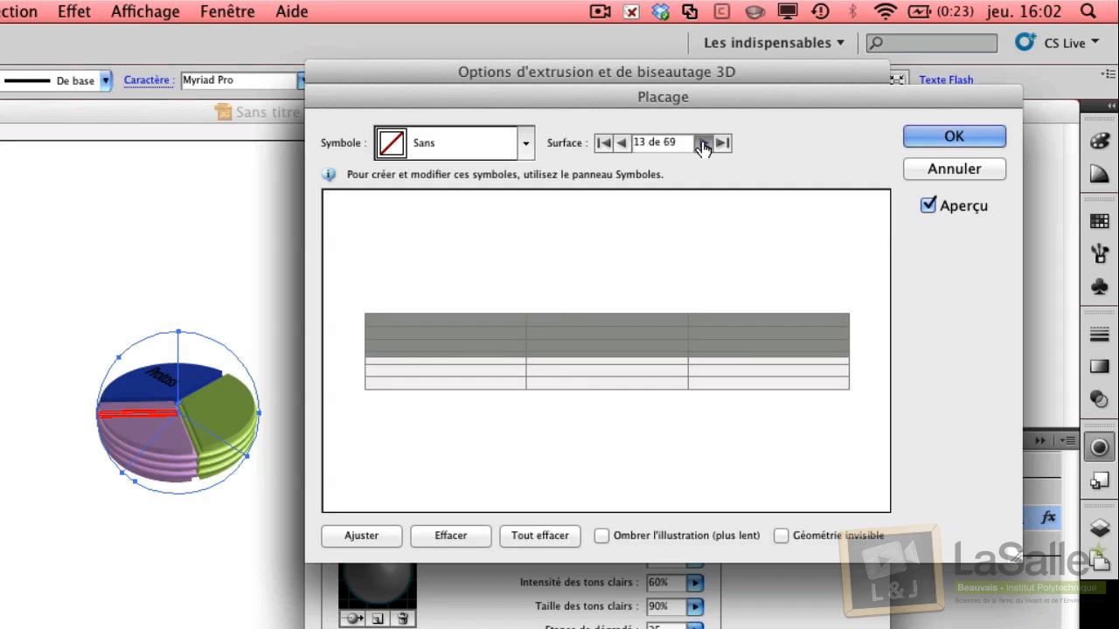
{"action": "left_click", "coordinate": [703, 143]}
{"action": "left_click", "coordinate": [702, 143]}
{"action": "left_click", "coordinate": [702, 143]}
{"action": "left_click", "coordinate": [702, 143]}
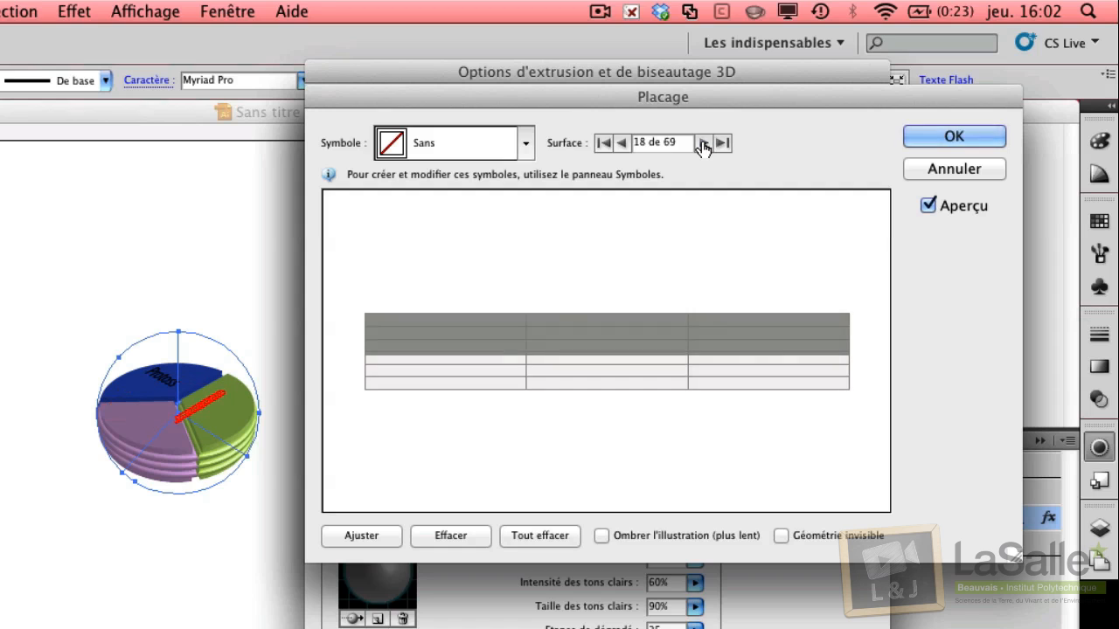
{"action": "left_click", "coordinate": [703, 144]}
{"action": "left_click", "coordinate": [703, 143]}
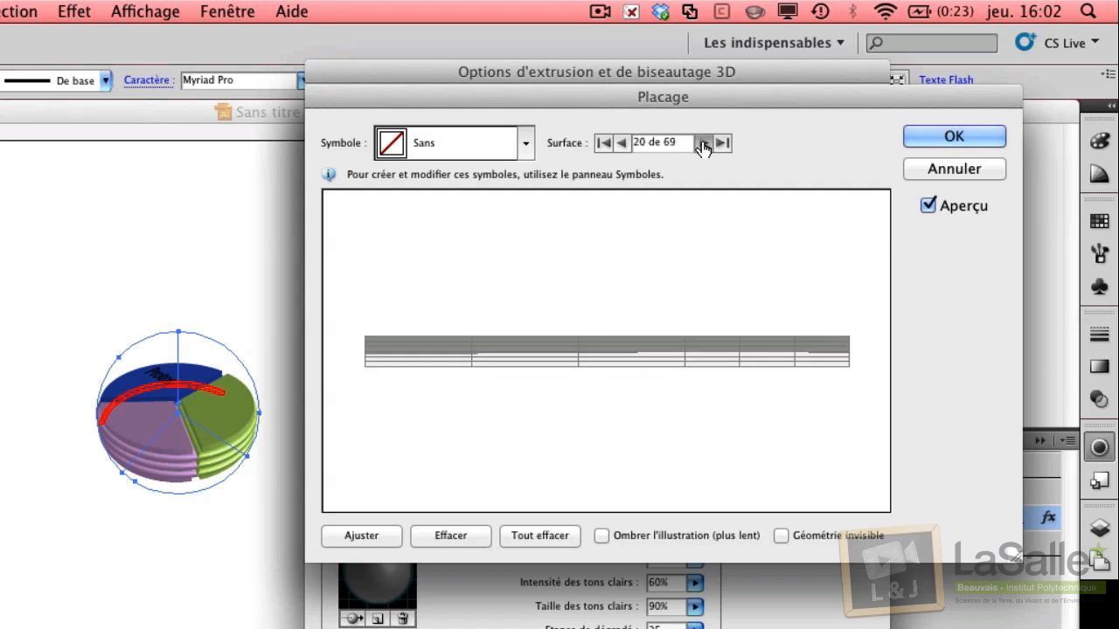
{"action": "left_click", "coordinate": [703, 143]}
{"action": "left_click", "coordinate": [703, 143]}
{"action": "left_click", "coordinate": [703, 143]}
{"action": "left_click", "coordinate": [703, 143]}
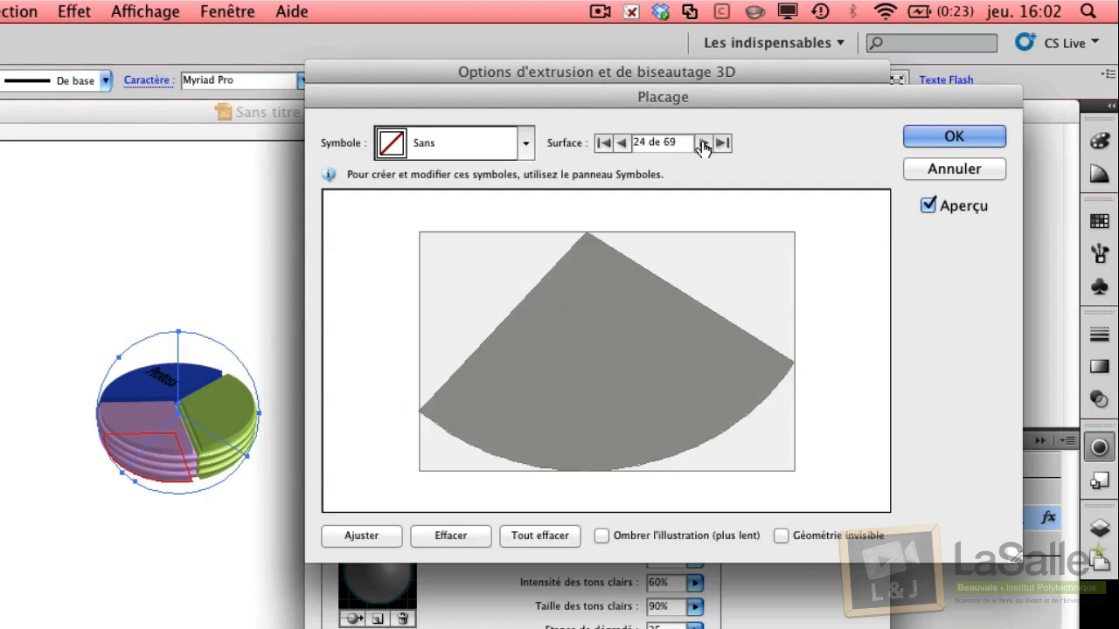
{"action": "left_click", "coordinate": [703, 143]}
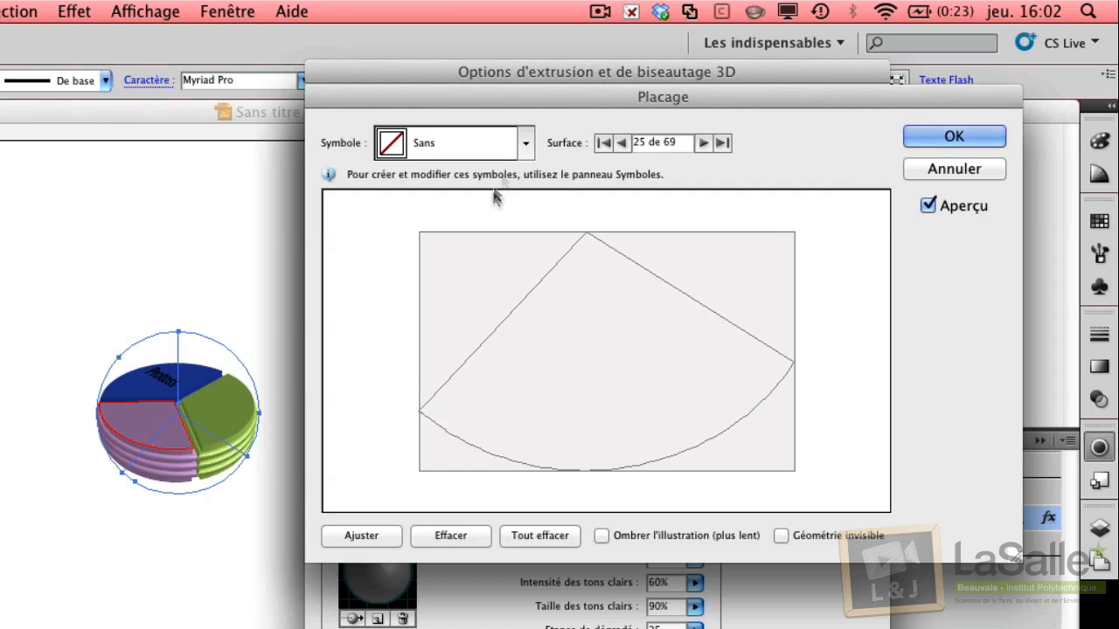
{"action": "left_click", "coordinate": [525, 143]}
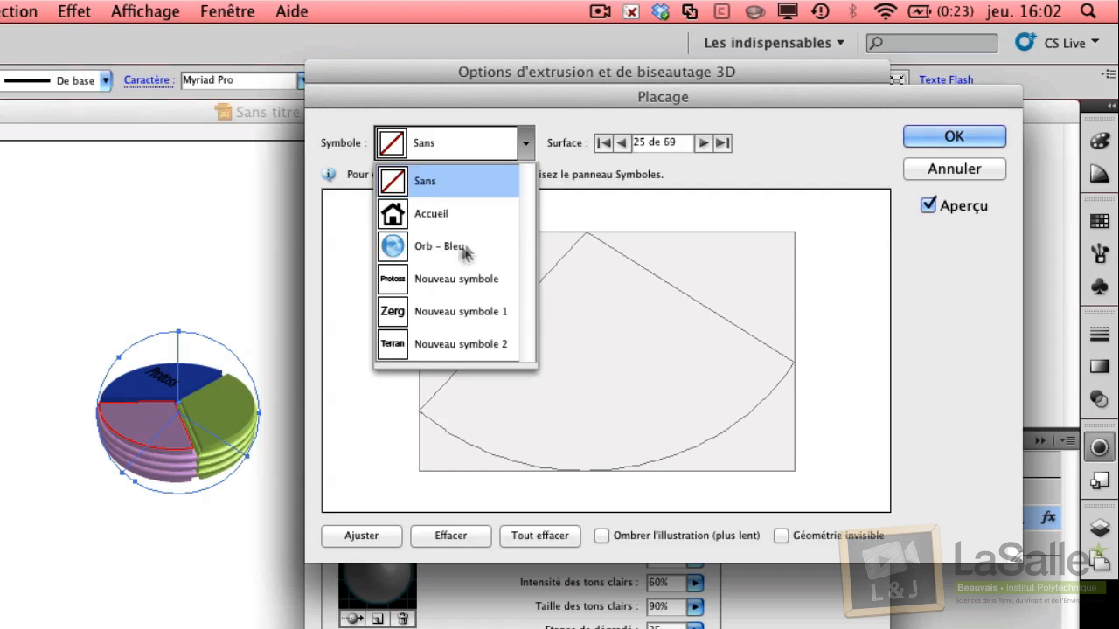
{"action": "left_click", "coordinate": [418, 315]}
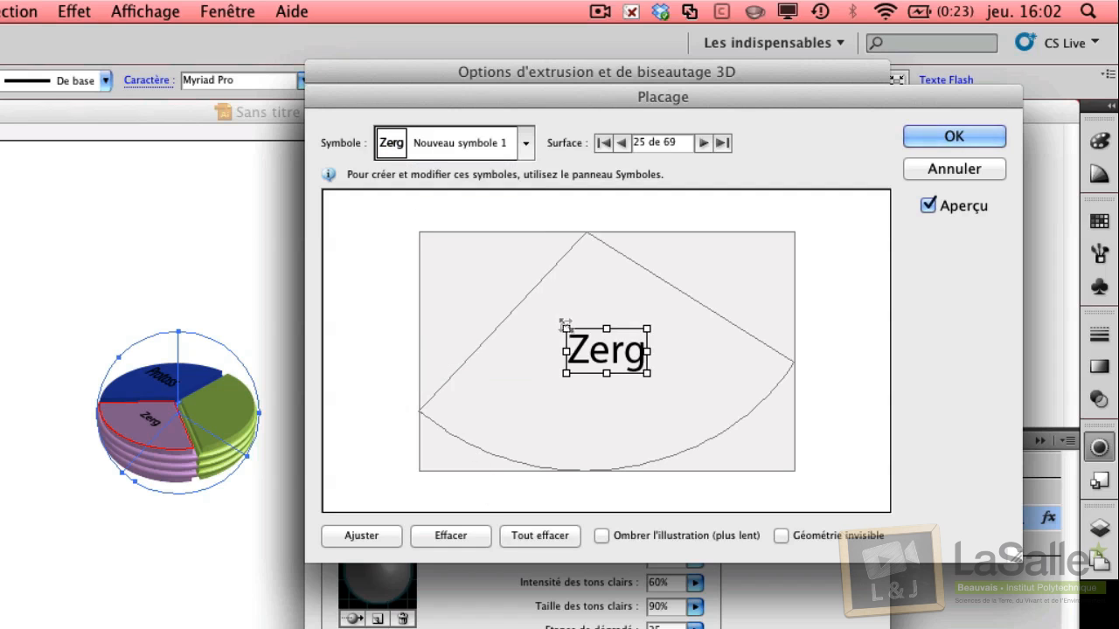
{"action": "left_click_drag", "start_coordinate": [565, 325], "coordinate": [528, 308]}
Step: Map the Terran symbol onto surface 48, the green slice's top face, enlarge it within the outline, and apply the 3D effect
{"action": "left_click", "coordinate": [703, 143]}
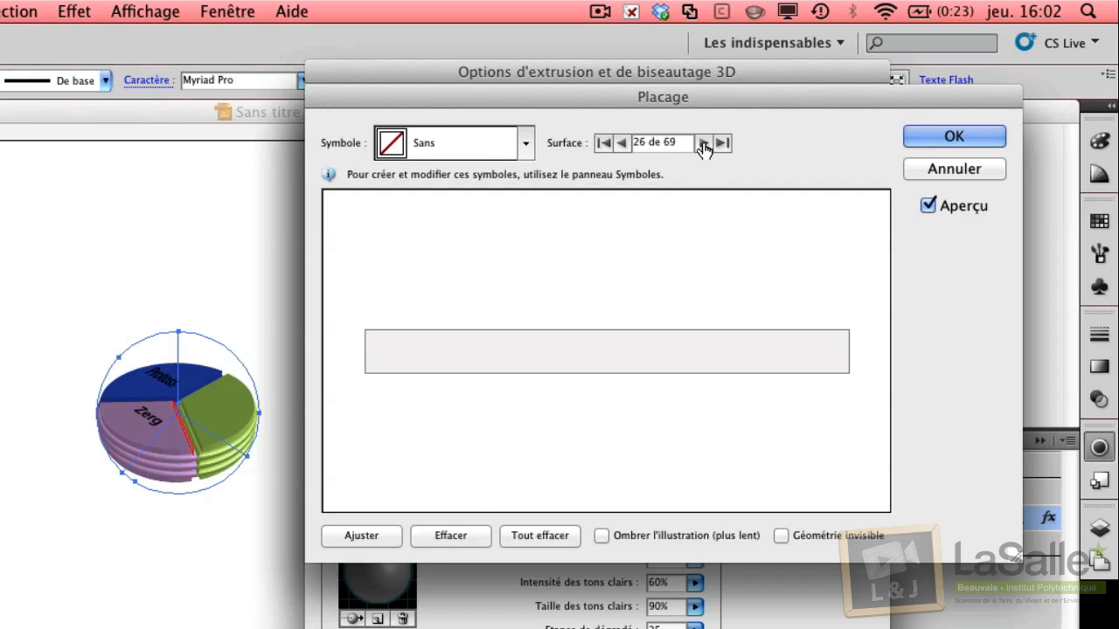
{"action": "left_click", "coordinate": [703, 144]}
{"action": "left_click", "coordinate": [703, 143]}
{"action": "left_click", "coordinate": [703, 144]}
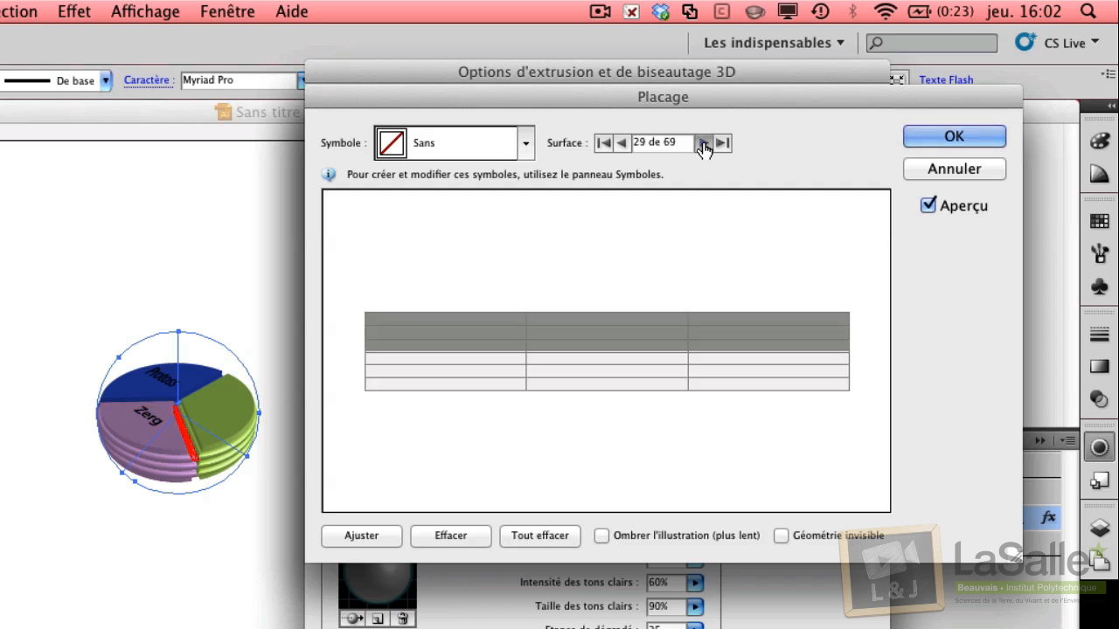
{"action": "left_click", "coordinate": [703, 143]}
{"action": "left_click", "coordinate": [703, 143]}
{"action": "left_click", "coordinate": [703, 143]}
{"action": "left_click", "coordinate": [703, 143]}
{"action": "left_click", "coordinate": [703, 143]}
{"action": "left_click", "coordinate": [703, 143]}
{"action": "left_click", "coordinate": [703, 143]}
{"action": "left_click", "coordinate": [703, 143]}
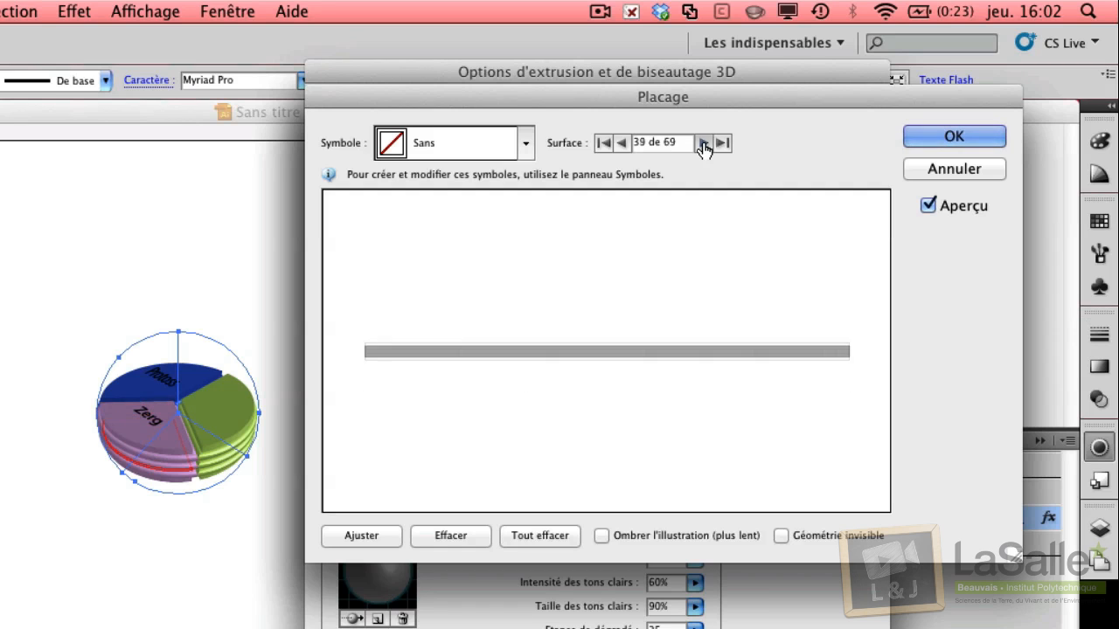
{"action": "triple_click", "coordinate": [703, 143]}
{"action": "triple_click", "coordinate": [703, 143]}
{"action": "triple_click", "coordinate": [702, 144]}
{"action": "left_click", "coordinate": [702, 143]}
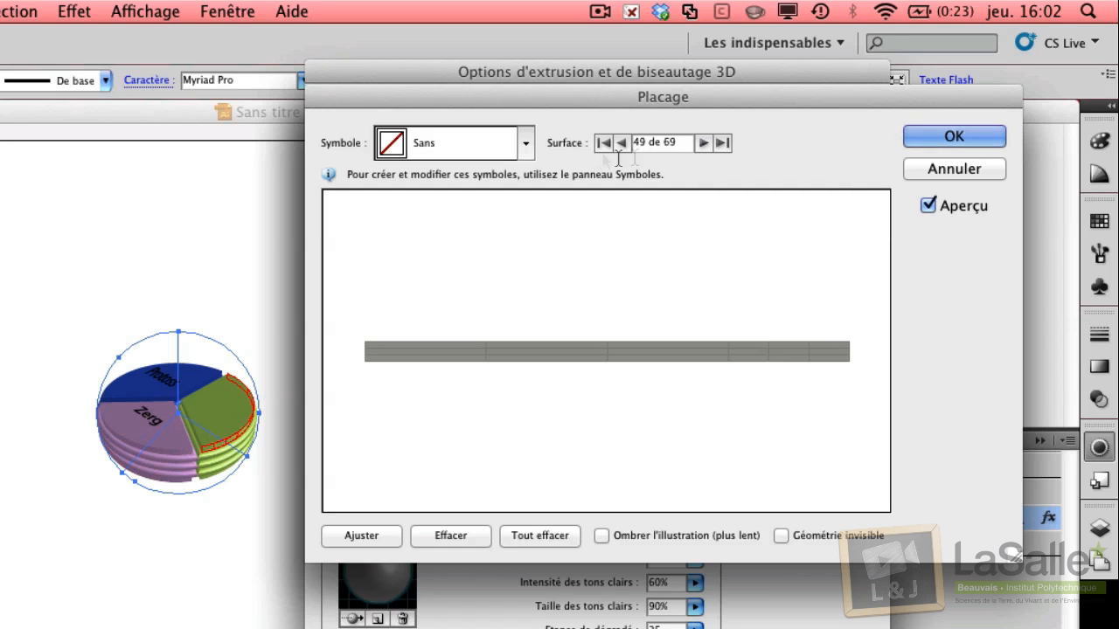
{"action": "left_click", "coordinate": [622, 144]}
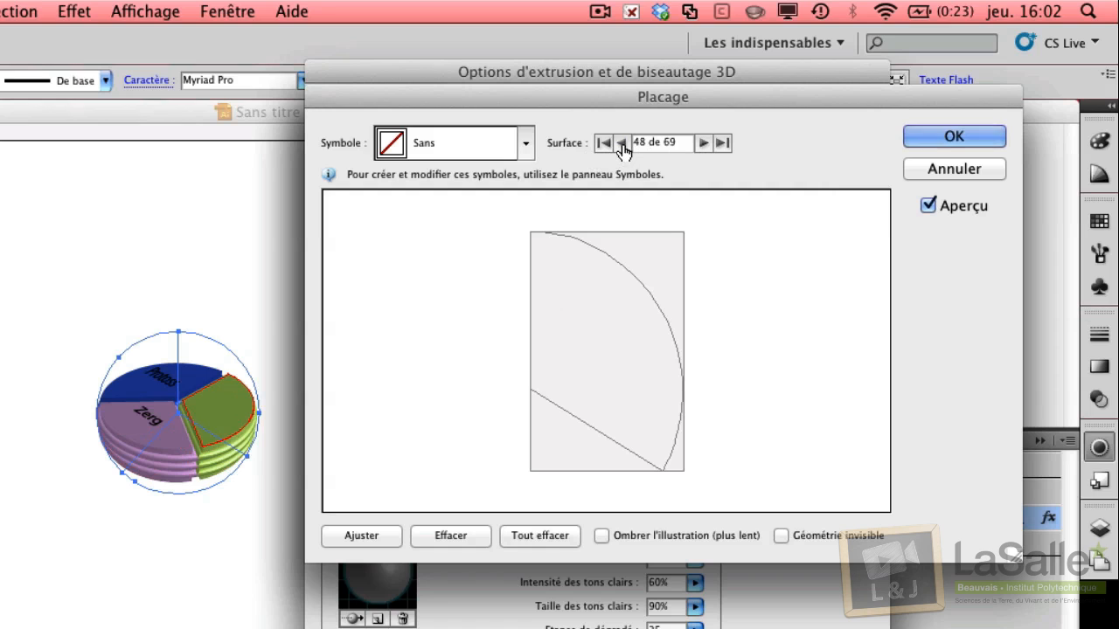
{"action": "left_click", "coordinate": [526, 148]}
{"action": "left_click", "coordinate": [402, 350]}
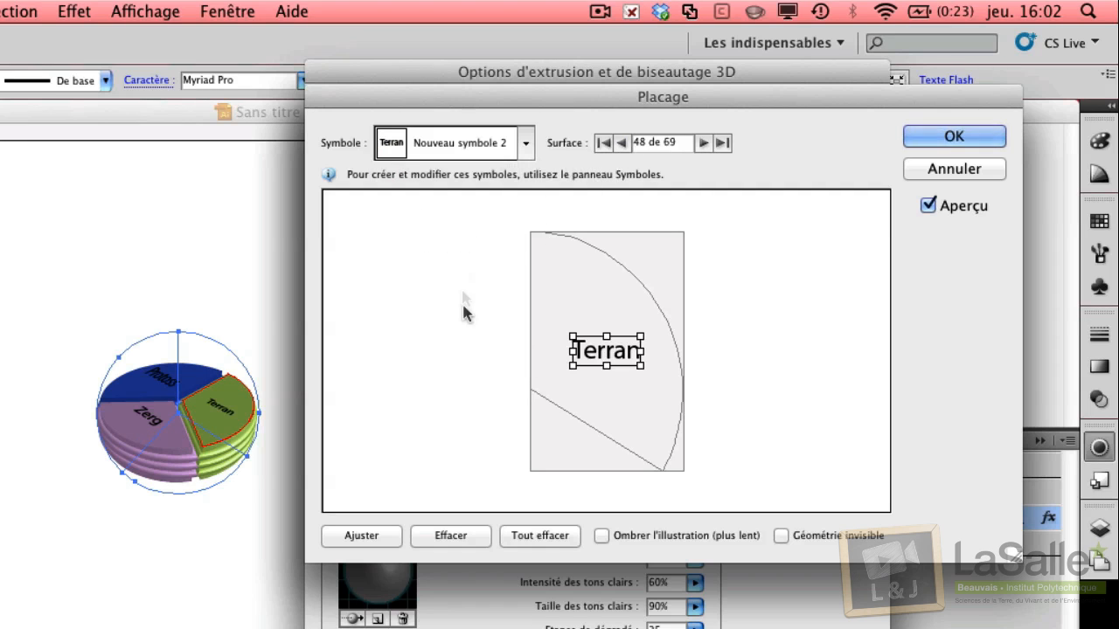
{"action": "left_click_drag", "start_coordinate": [573, 337], "coordinate": [544, 300]}
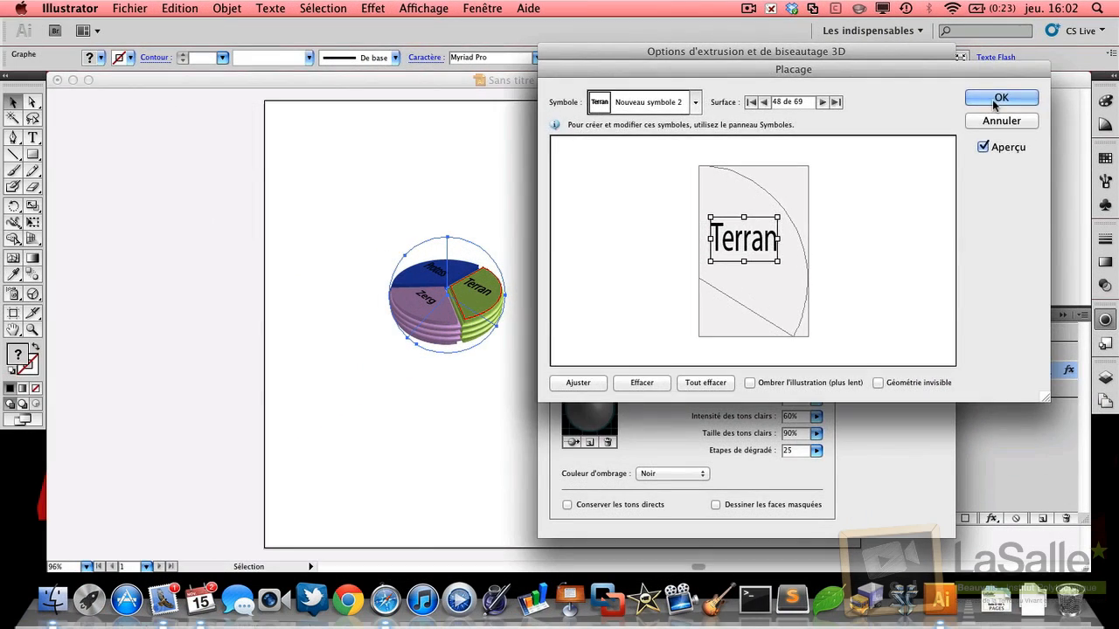
{"action": "left_click", "coordinate": [954, 135]}
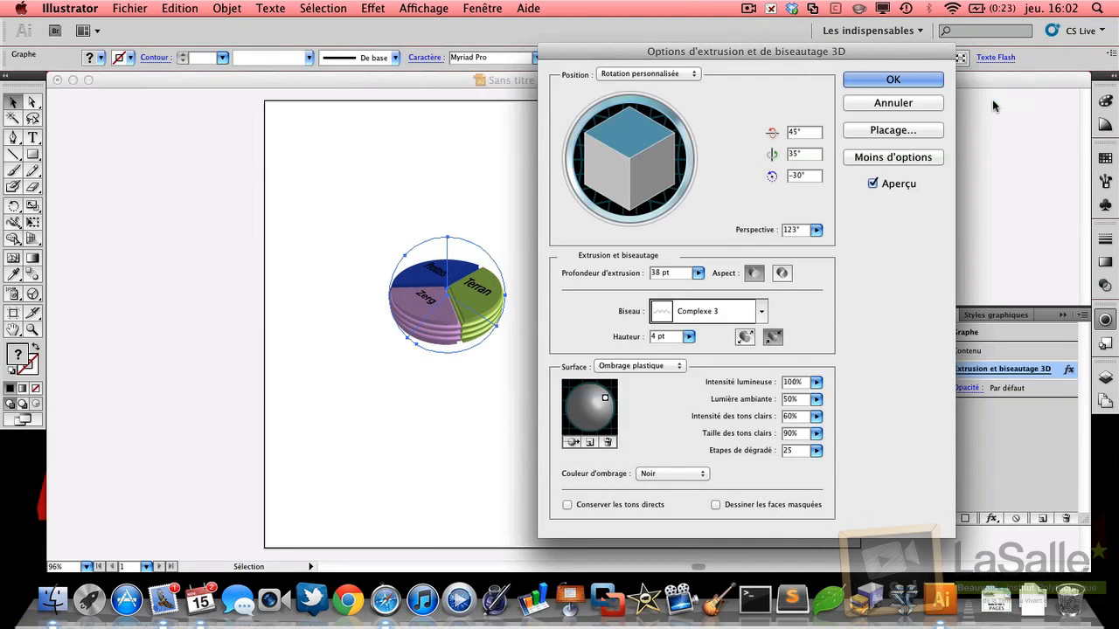
{"action": "left_click", "coordinate": [927, 80]}
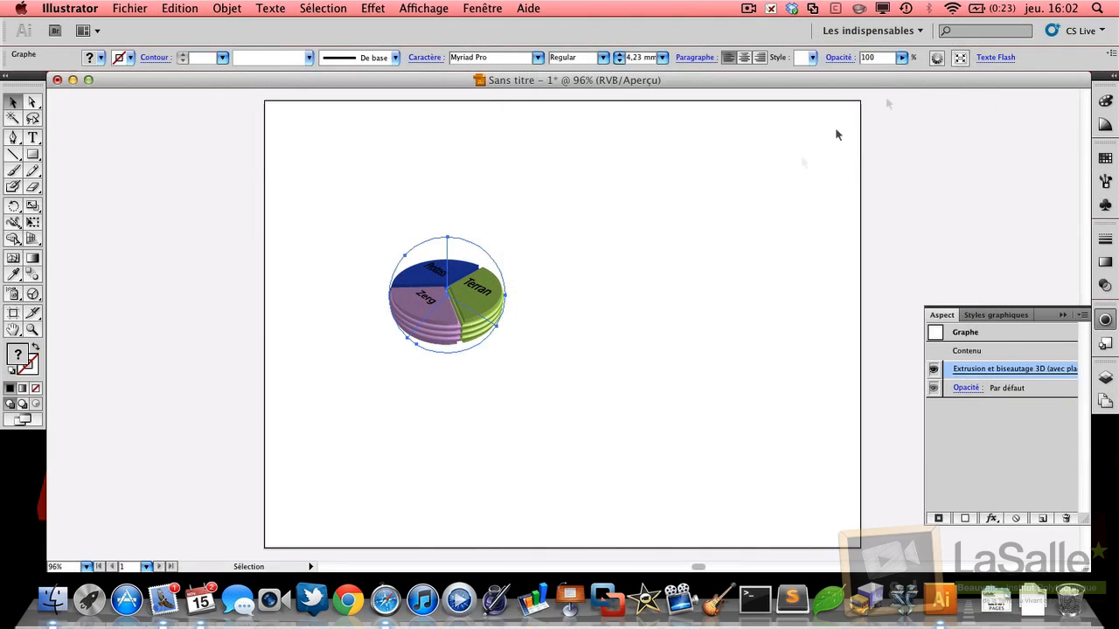
{"action": "left_click", "coordinate": [615, 316]}
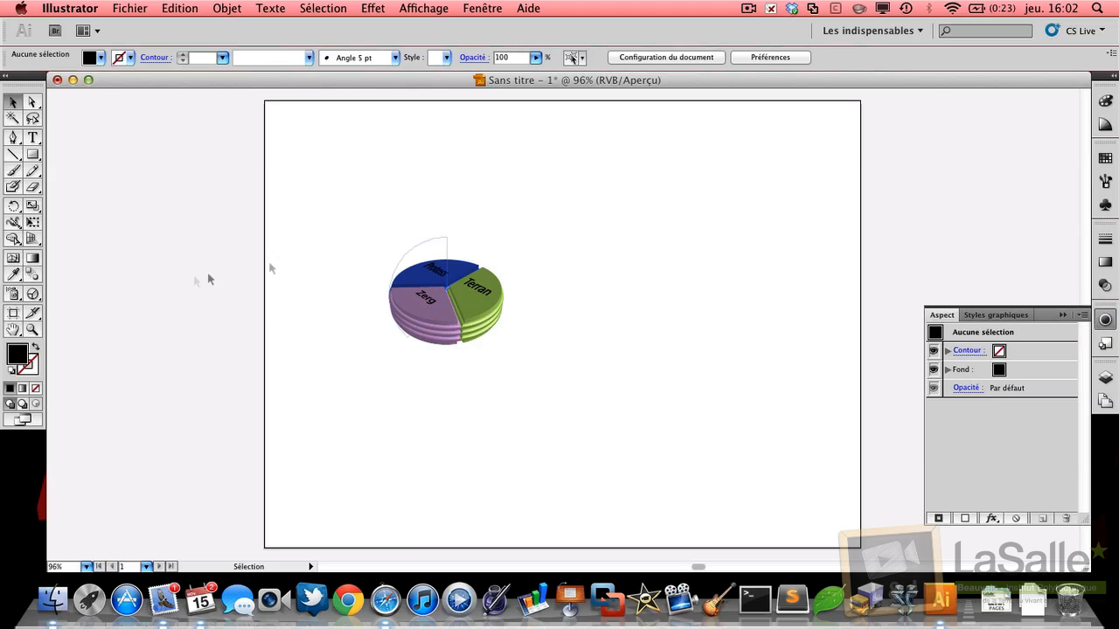
Step: Reopen the graph's 3D Extrude & Bevel effect with preview on and rotate the chart to about 41°, 4° and -21°
{"action": "left_click", "coordinate": [402, 314]}
{"action": "left_click", "coordinate": [975, 368]}
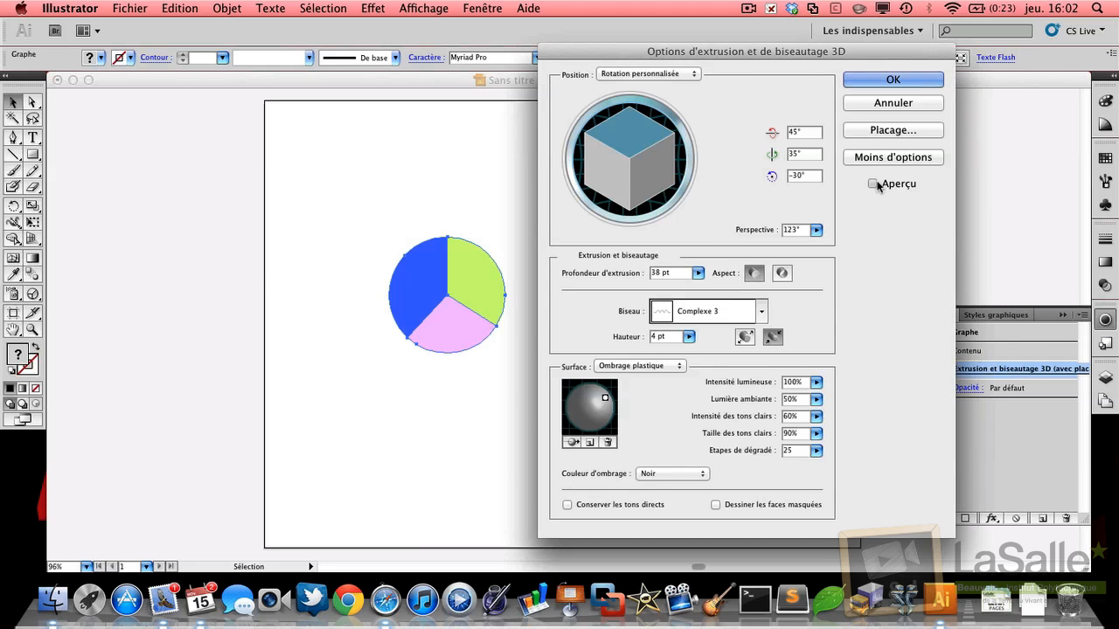
{"action": "left_click", "coordinate": [873, 184]}
{"action": "left_click_drag", "start_coordinate": [608, 144], "coordinate": [833, 181]}
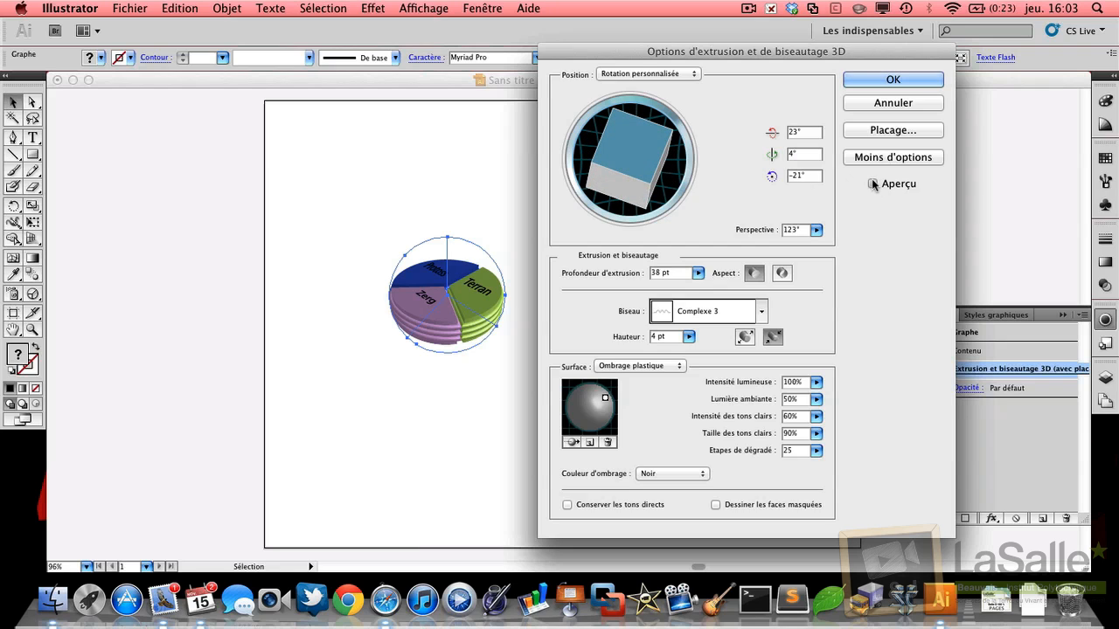
{"action": "left_click", "coordinate": [873, 183]}
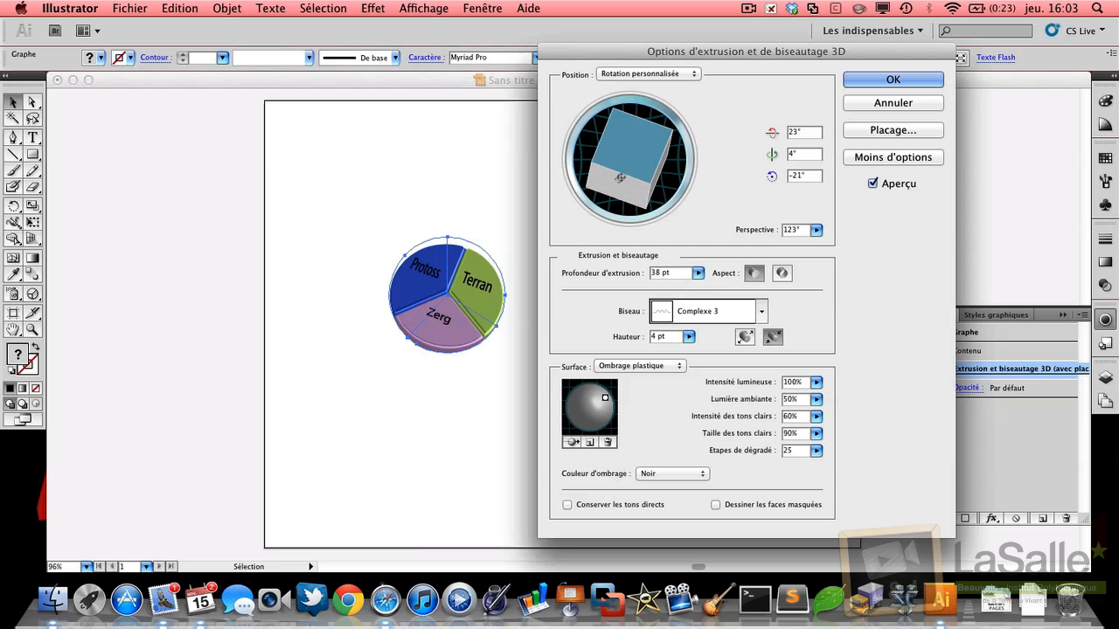
{"action": "left_click_drag", "start_coordinate": [619, 177], "coordinate": [624, 162]}
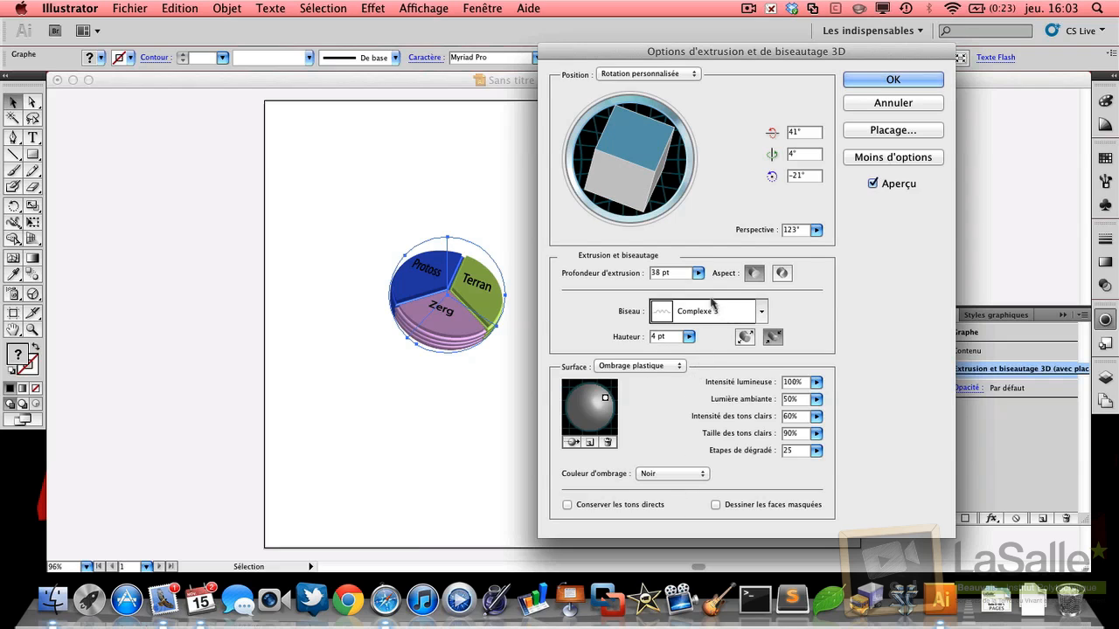
Step: Try the wireframe surface style (Structure filaire) on the chart and switch back to Ombrage plastique
{"action": "left_click", "coordinate": [677, 365]}
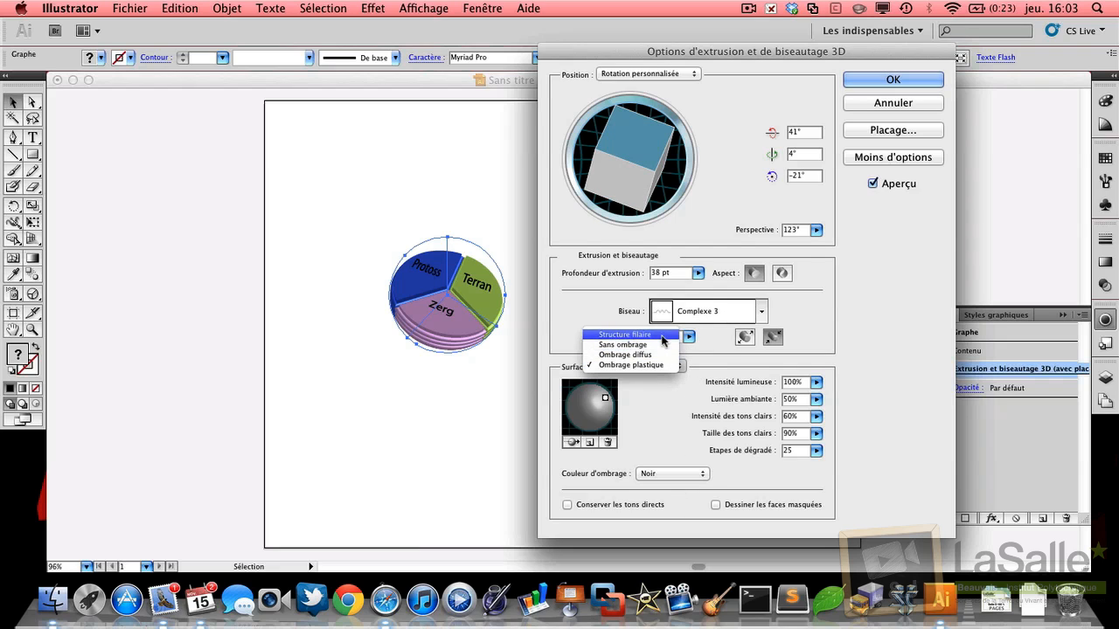
{"action": "left_click", "coordinate": [663, 335]}
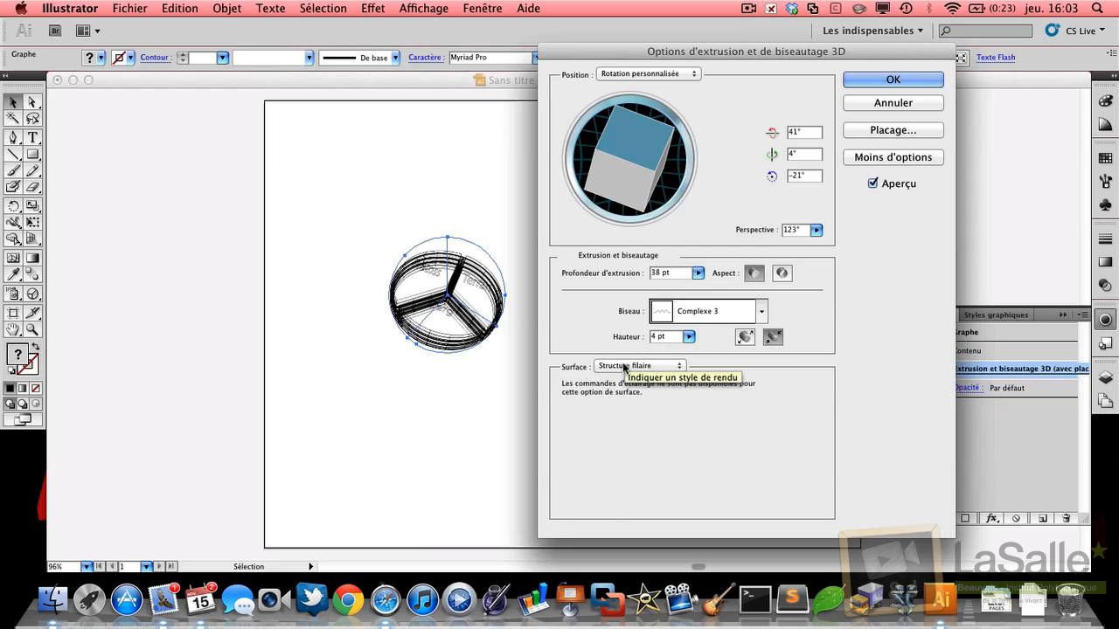
{"action": "left_click", "coordinate": [624, 367]}
{"action": "left_click", "coordinate": [628, 395]}
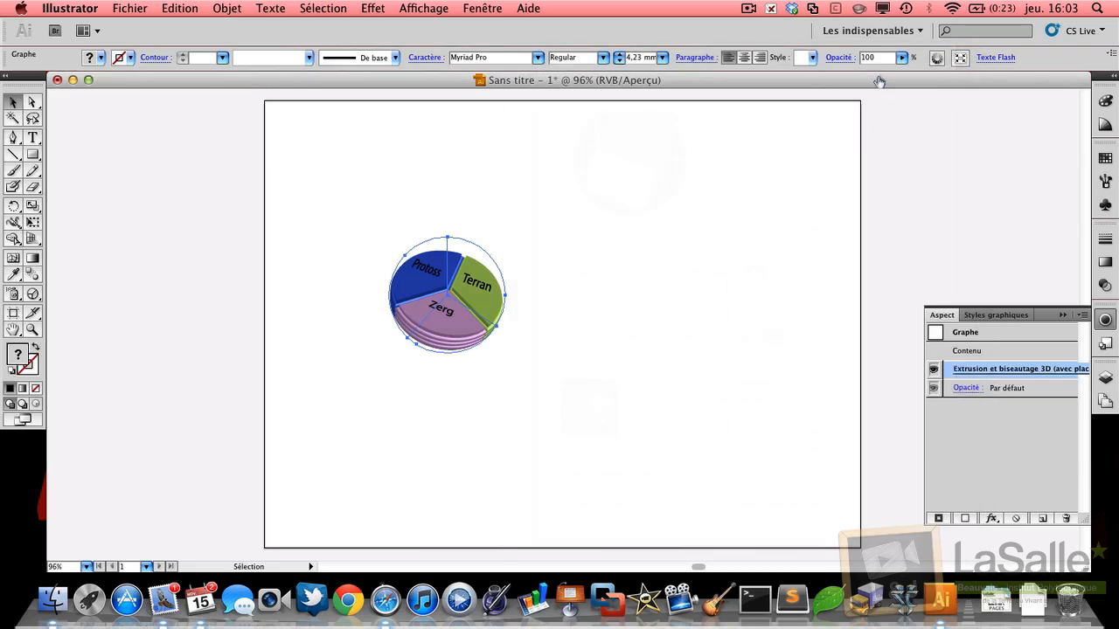
Step: Apply the adjusted 3D Extrude & Bevel settings to the graph
{"action": "left_click", "coordinate": [878, 80]}
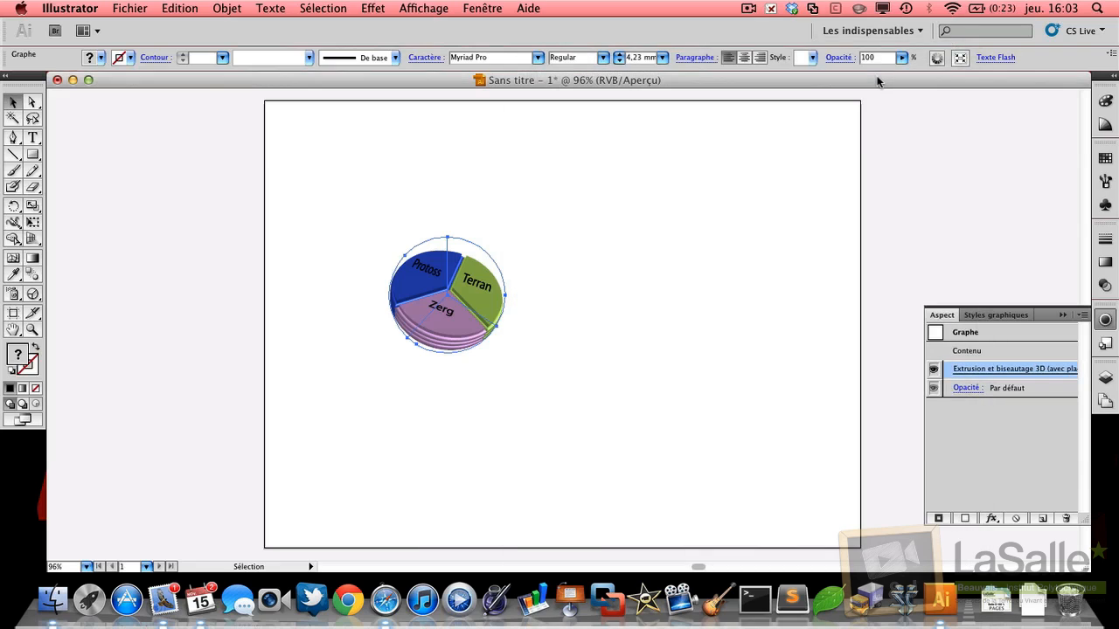